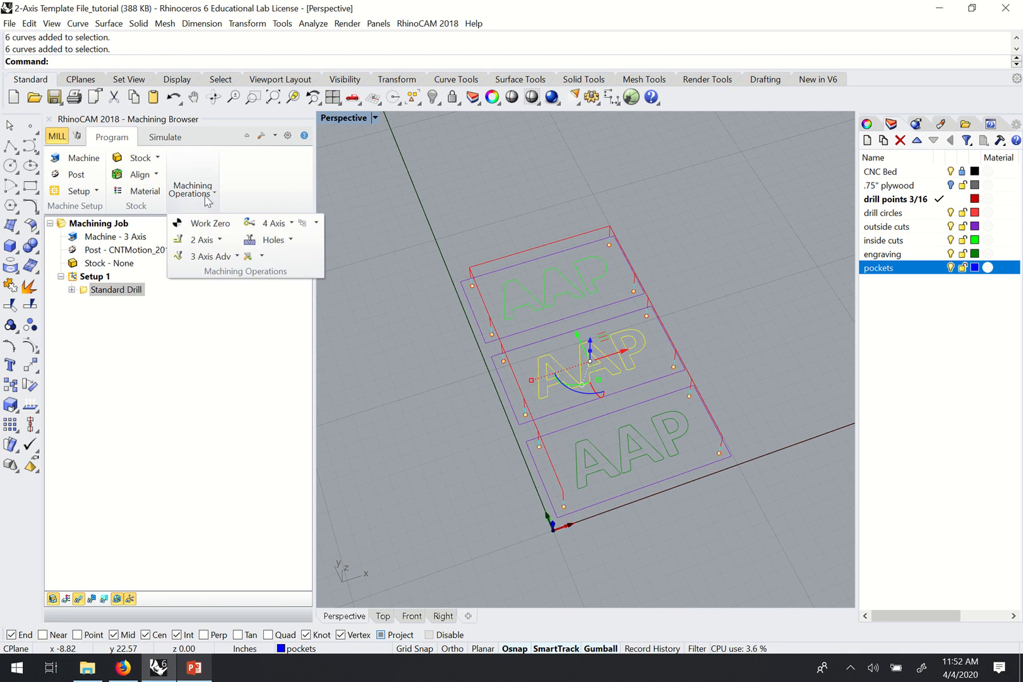
# Start a 2 1/2 Axis Pocketing operation on the selected curves of the middle AAP lettering
pyautogui.click(212, 242)
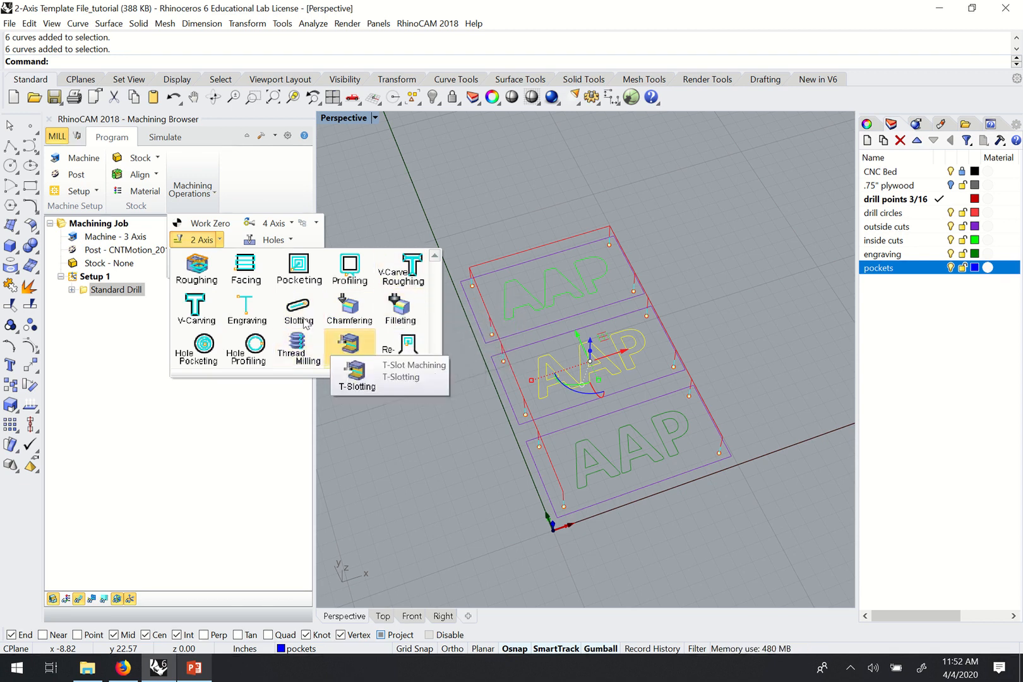
pyautogui.click(307, 278)
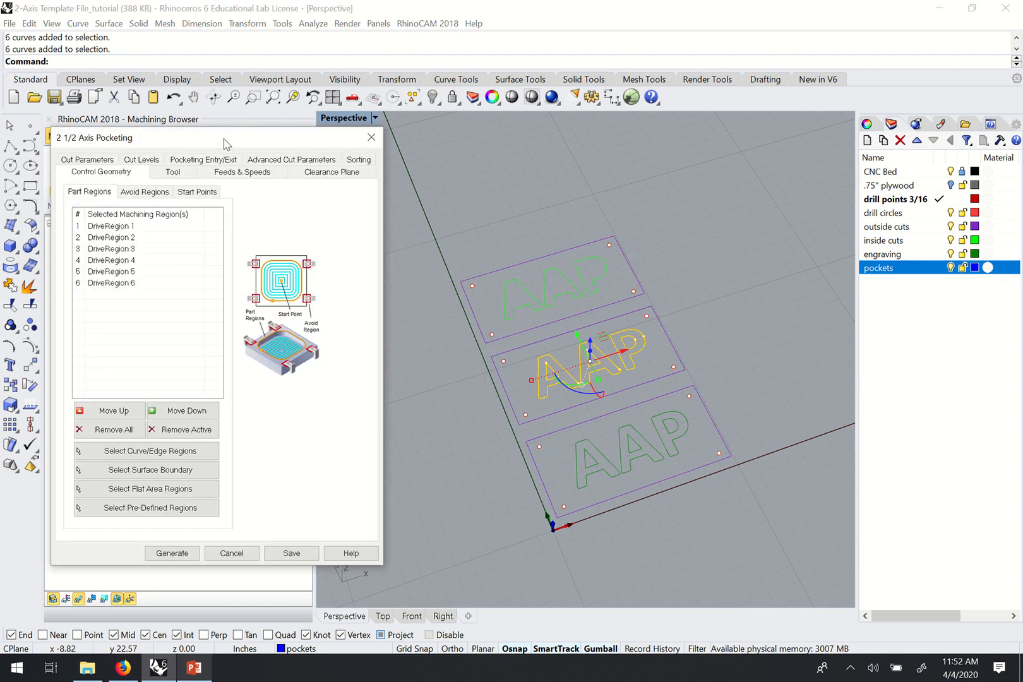
pyautogui.moveTo(227, 137); pyautogui.dragTo(275, 138)
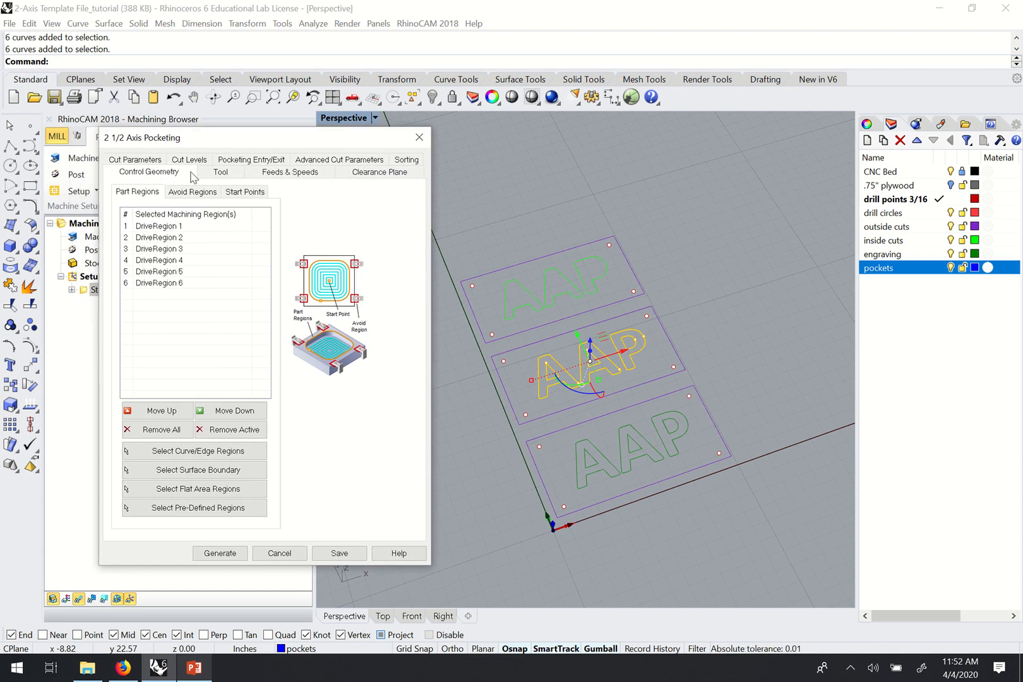
pyautogui.moveTo(218, 145); pyautogui.dragTo(203, 159)
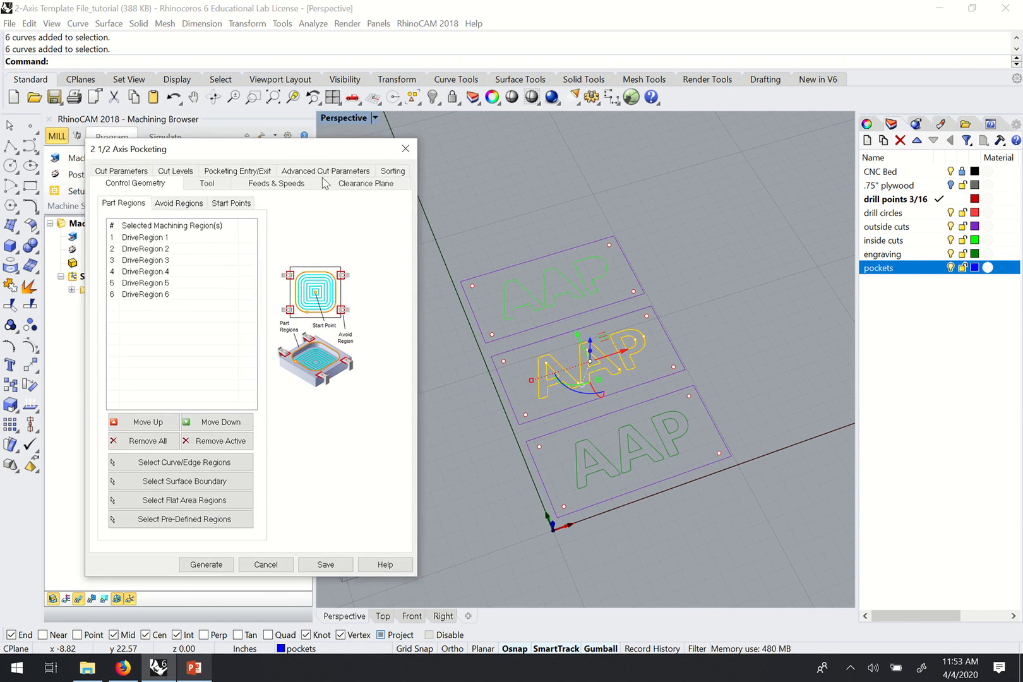
# Check which letter outline each drive region in the pocketing operation's selected machining regions corresponds to
pyautogui.click(749, 312)
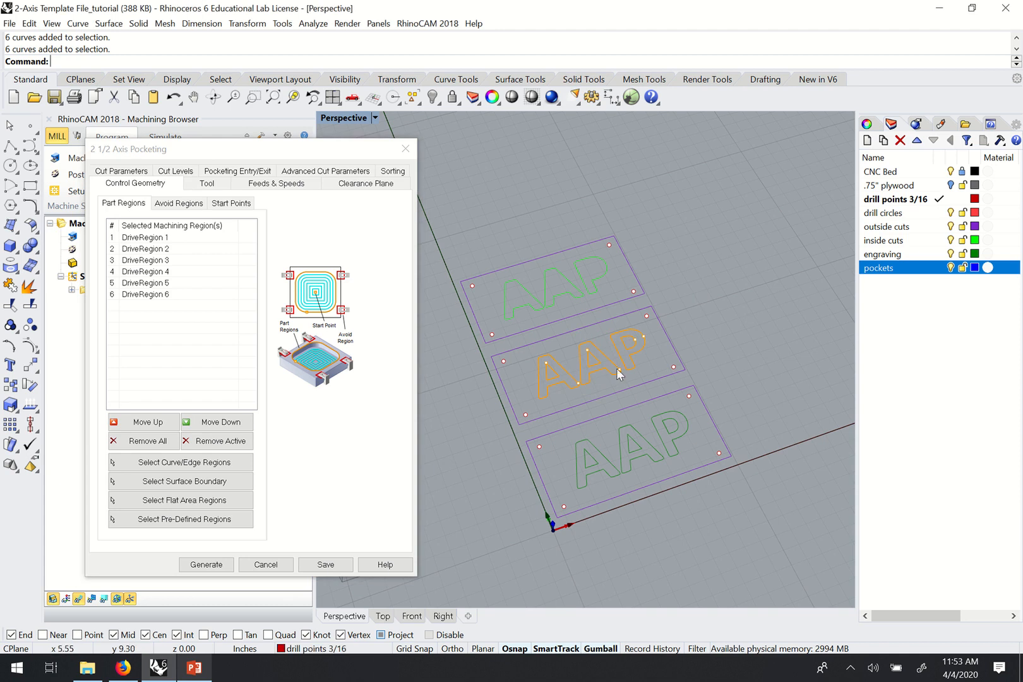
pyautogui.click(154, 238)
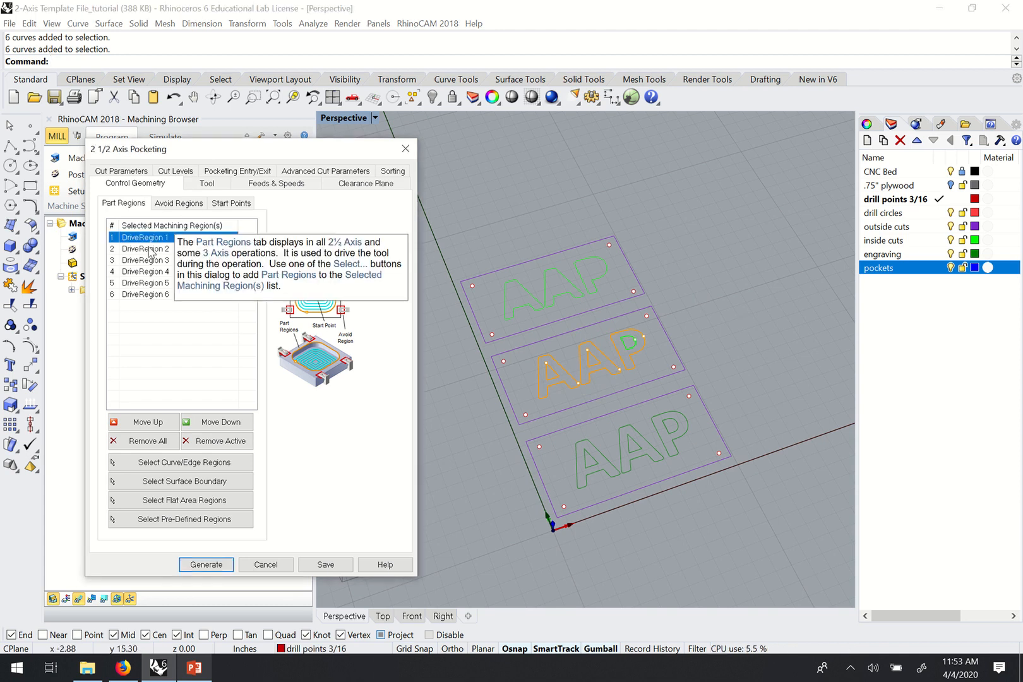
pyautogui.click(147, 260)
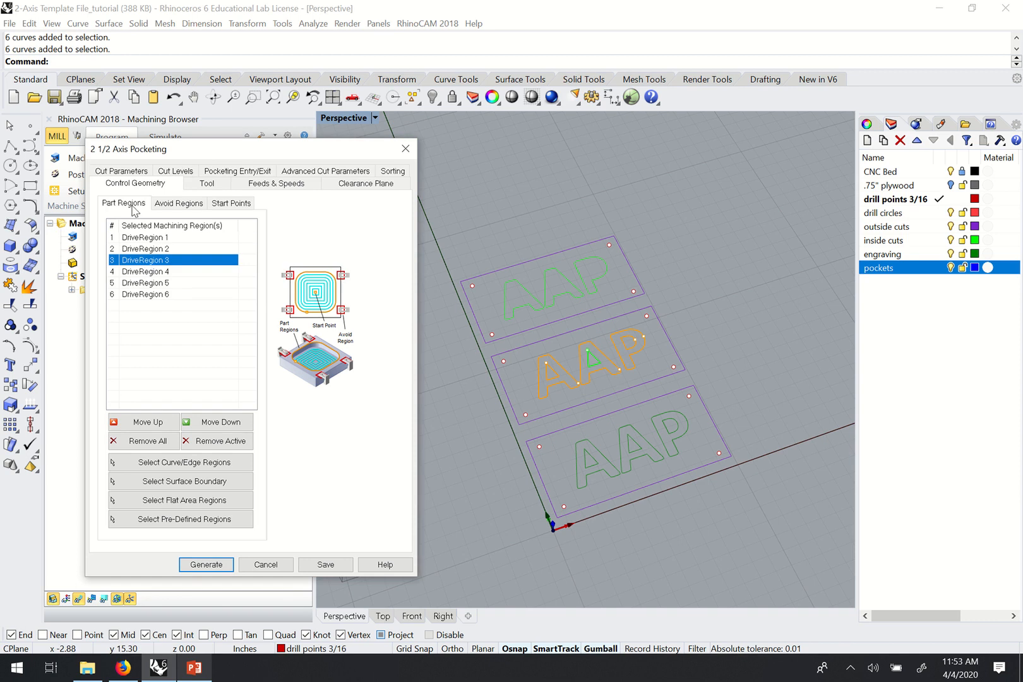
pyautogui.click(153, 271)
pyautogui.click(157, 282)
pyautogui.click(159, 293)
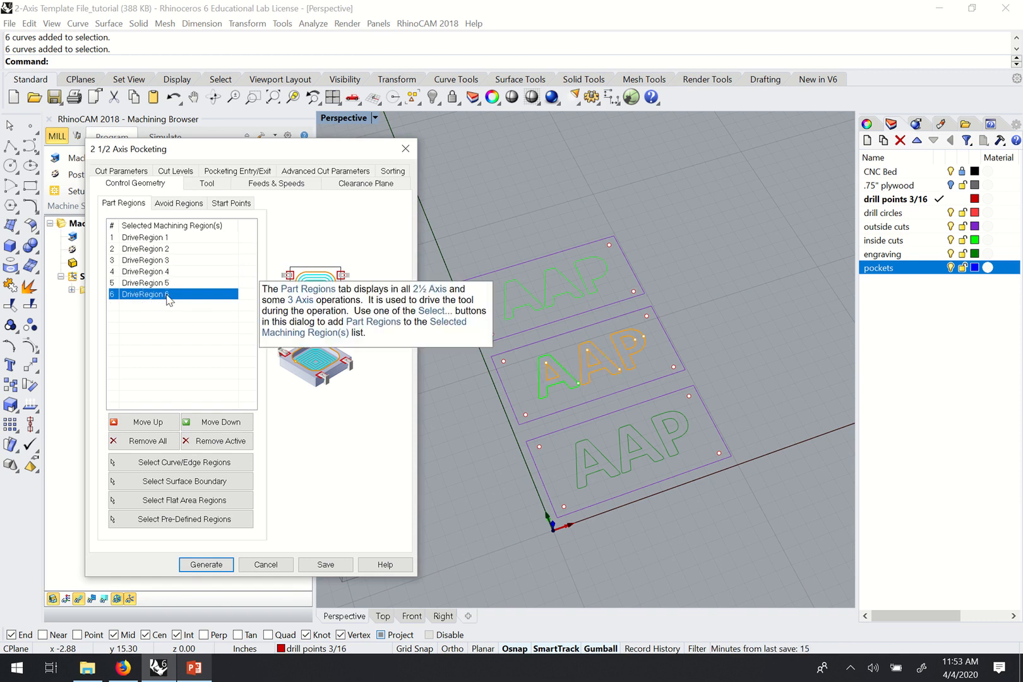
# Choose the 1/4" Flat Downcut for Plywood cutter as the pocketing tool
pyautogui.click(205, 183)
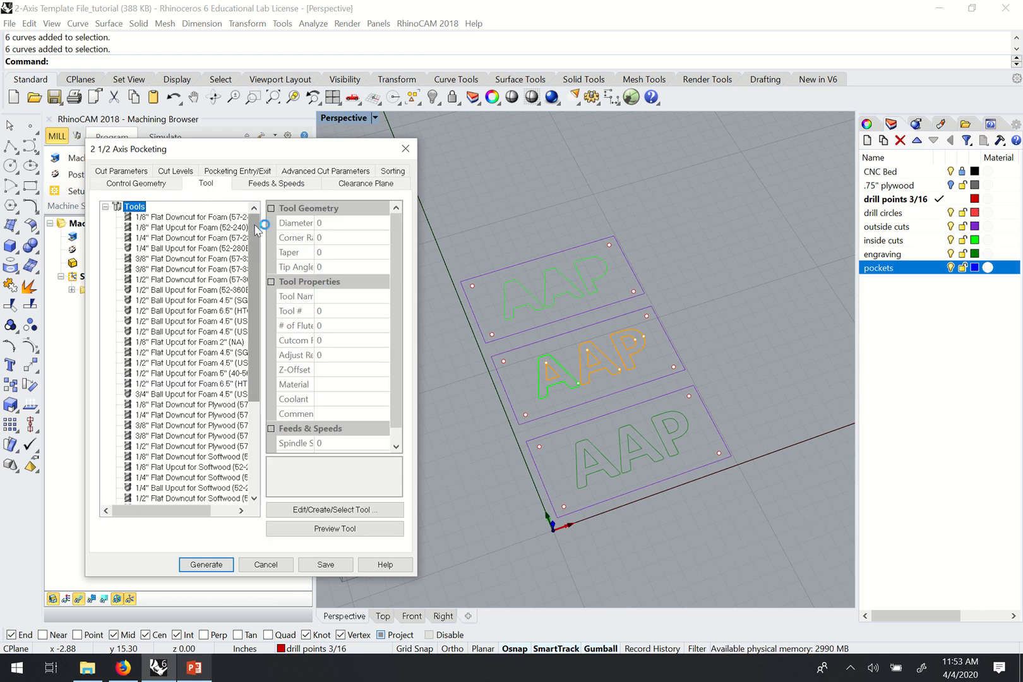
pyautogui.scroll(-2, 252, 228)
pyautogui.moveTo(252, 228); pyautogui.dragTo(251, 255)
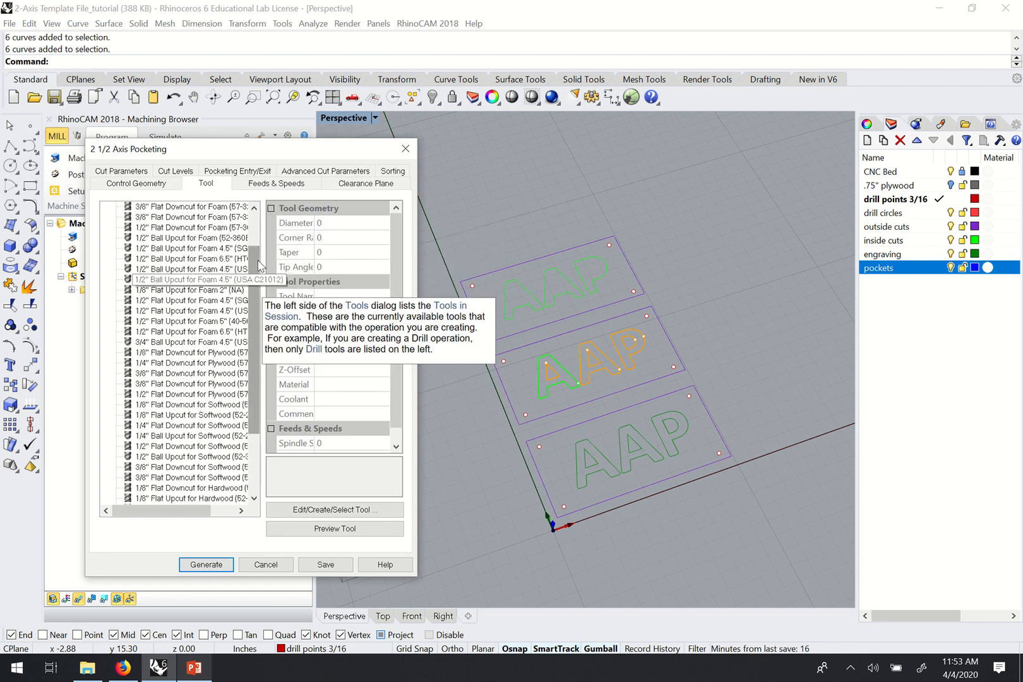
pyautogui.scroll(1, 260, 260)
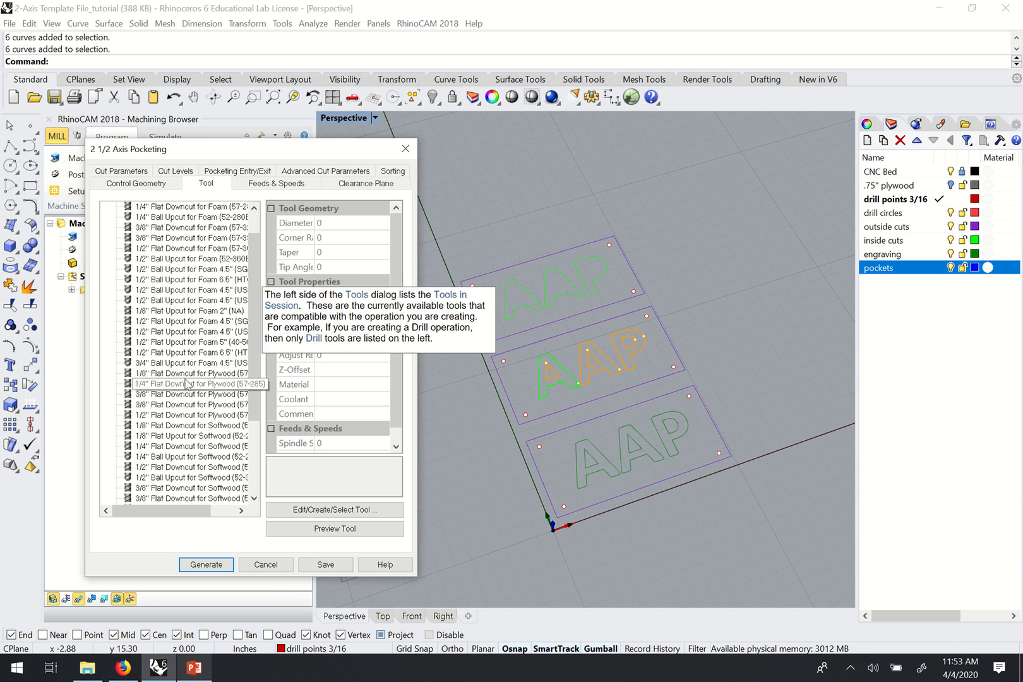
pyautogui.scroll(-1, 245, 374)
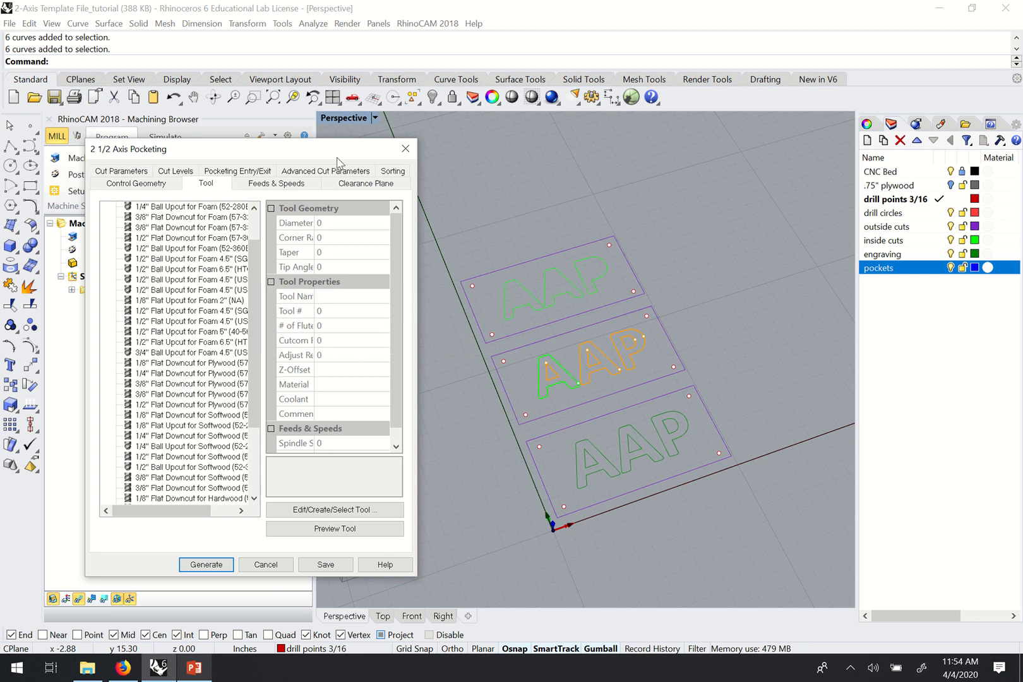
pyautogui.moveTo(309, 156); pyautogui.dragTo(313, 143)
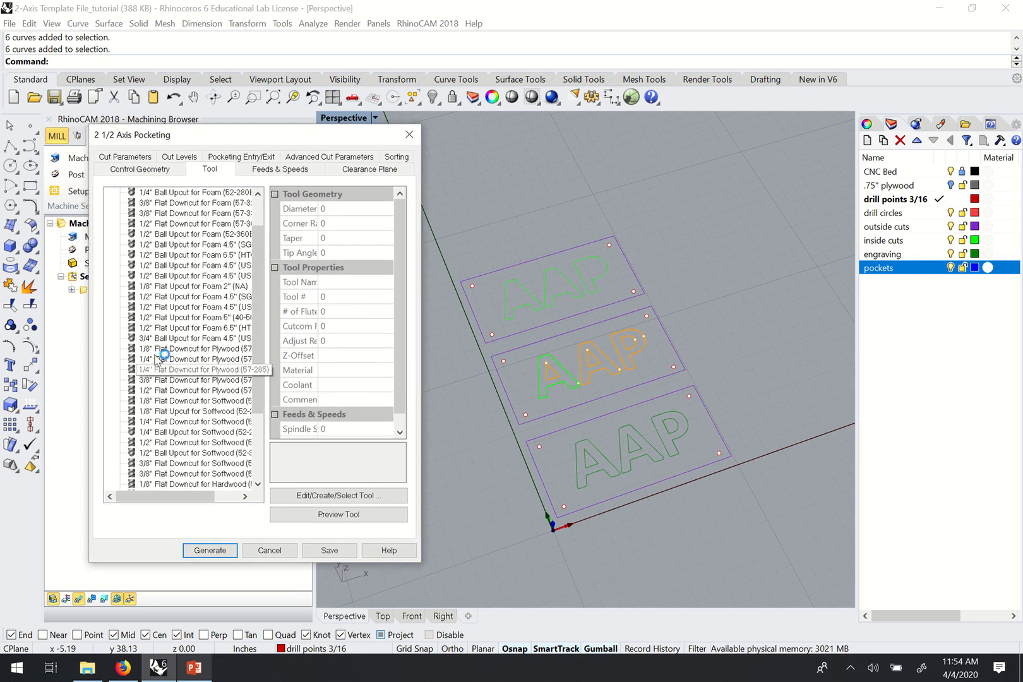
pyautogui.moveTo(577, 343); pyautogui.dragTo(576, 413, button='right')
pyautogui.scroll(5, 575, 413)
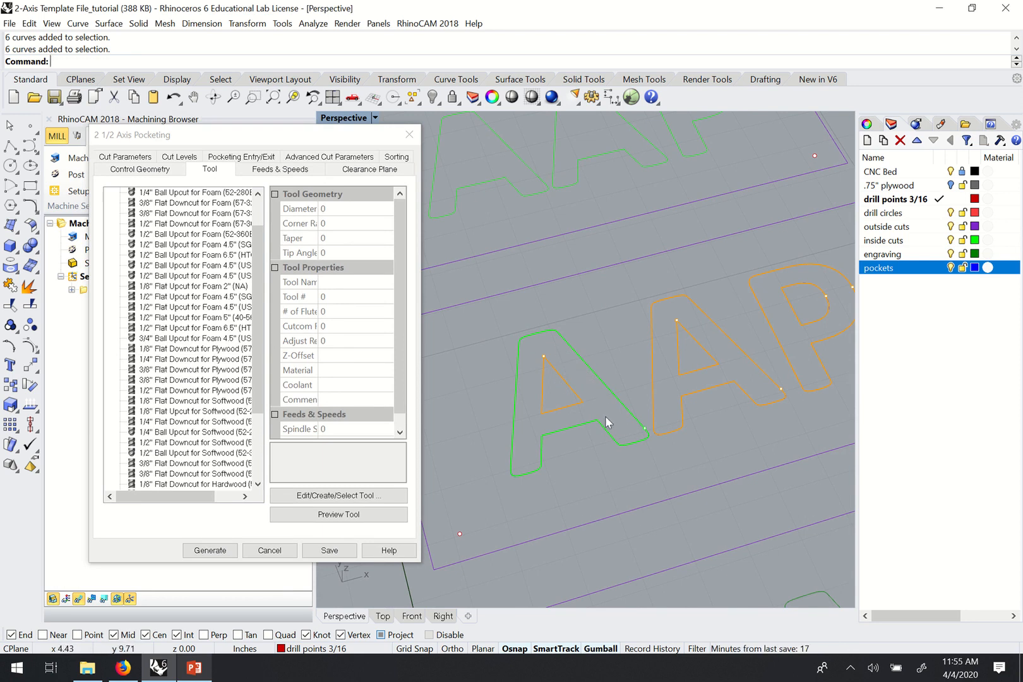
pyautogui.scroll(3, 600, 417)
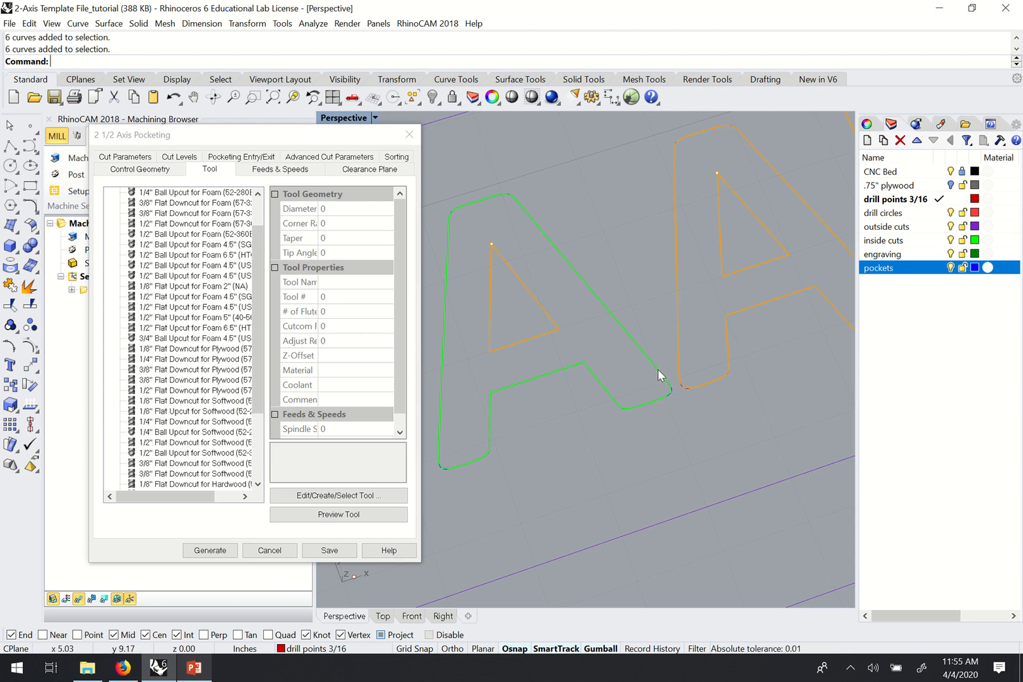
pyautogui.click(156, 363)
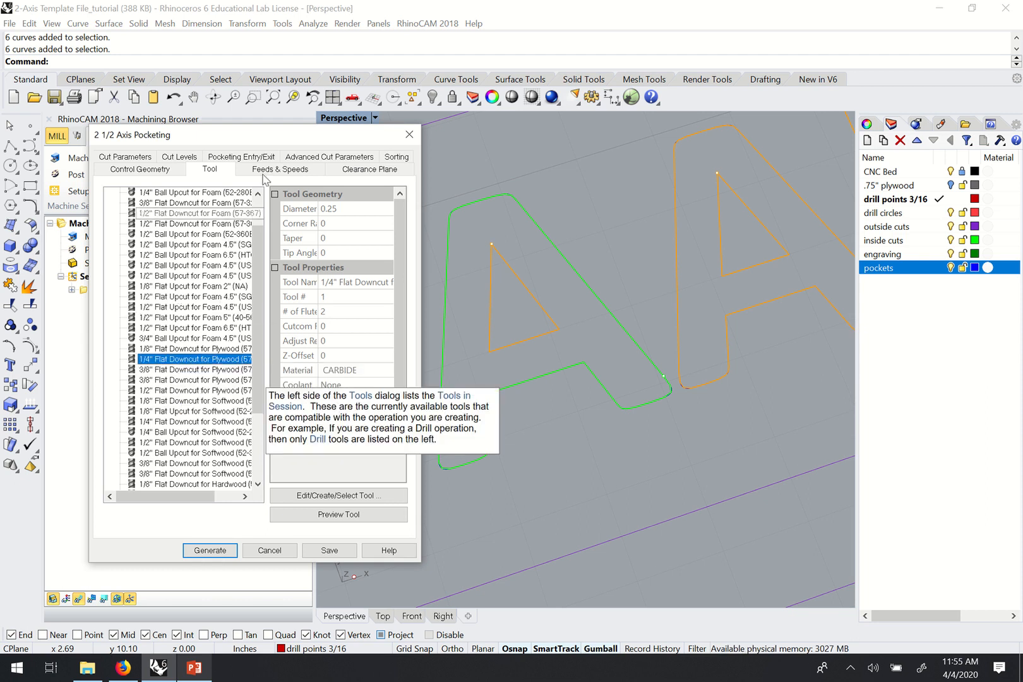
# Set the tool number of the 1/4" Flat Downcut for Plywood cutter to 2 and save the edits to the tool
pyautogui.moveTo(265, 143); pyautogui.dragTo(260, 129)
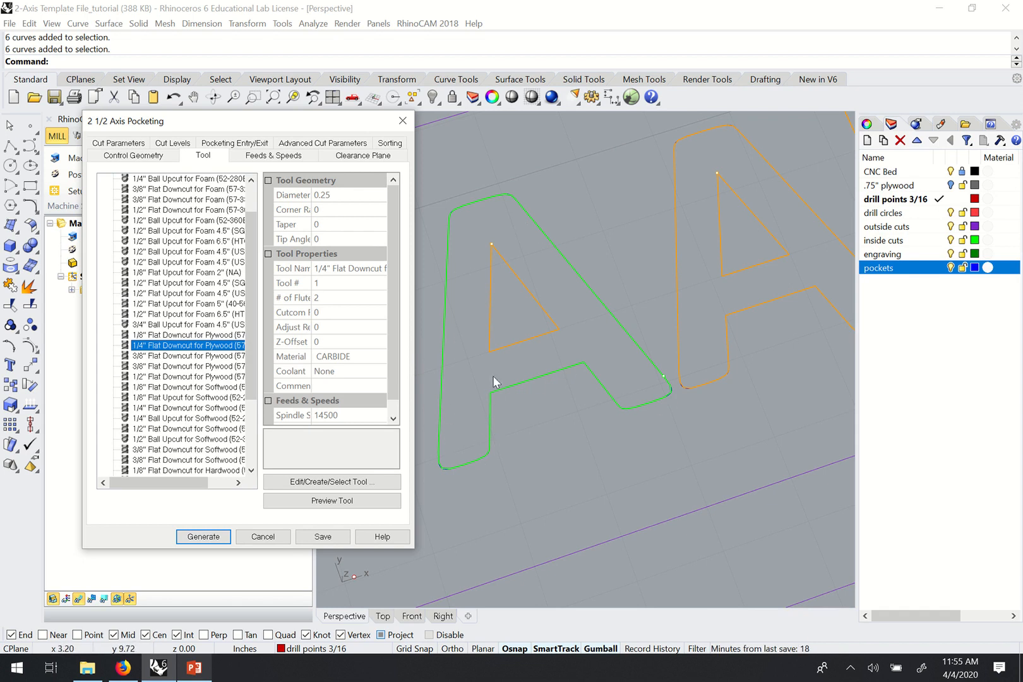
pyautogui.scroll(-1, 251, 250)
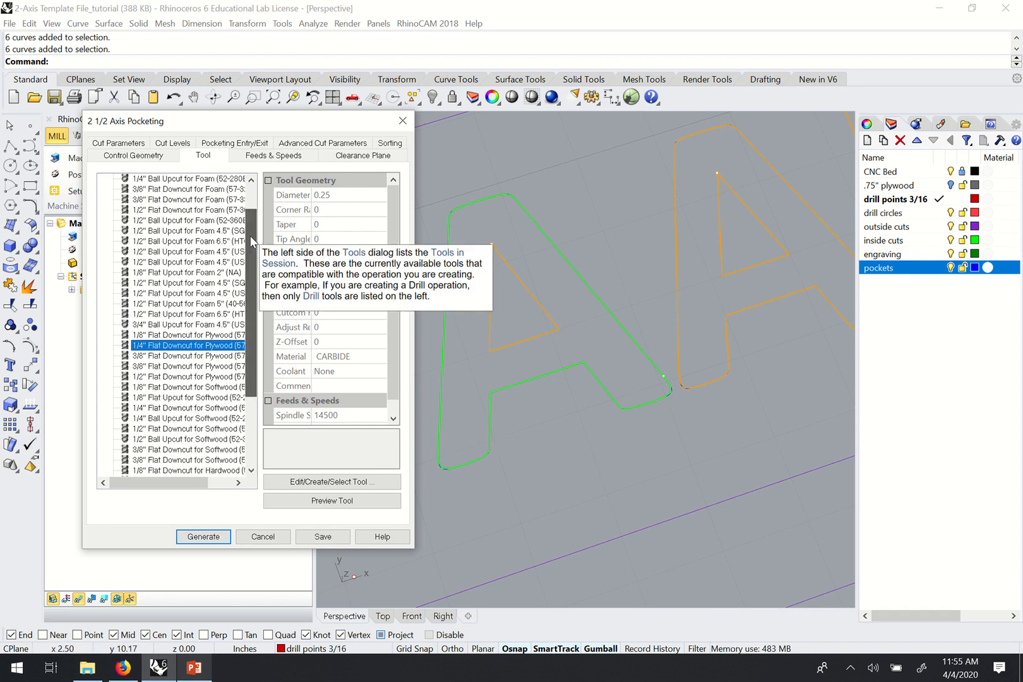
pyautogui.scroll(1, 221, 288)
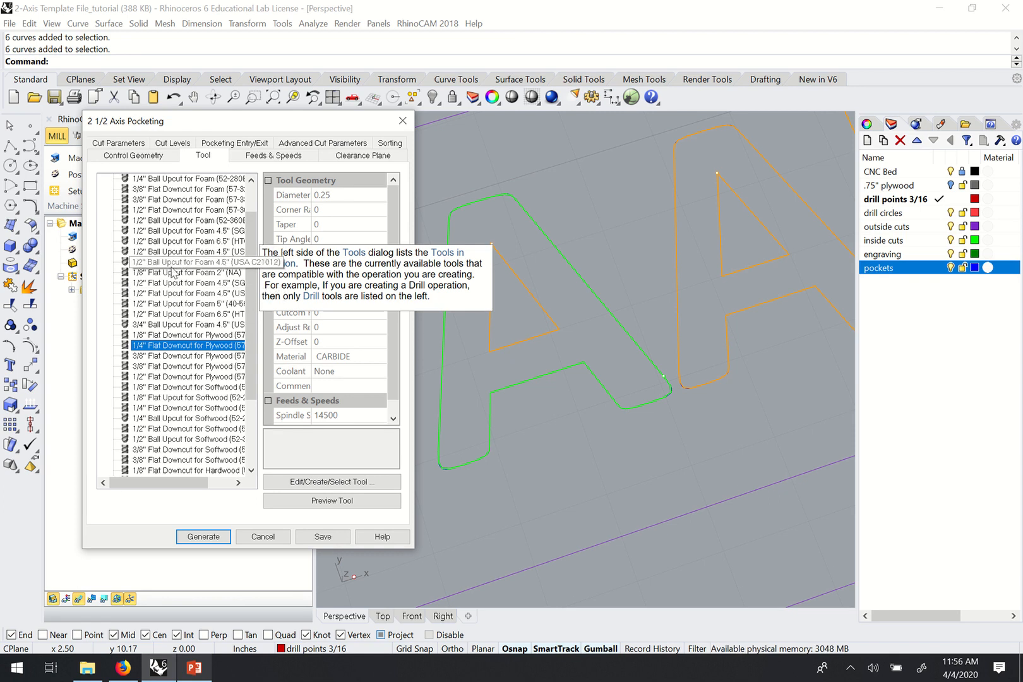
pyautogui.click(186, 345)
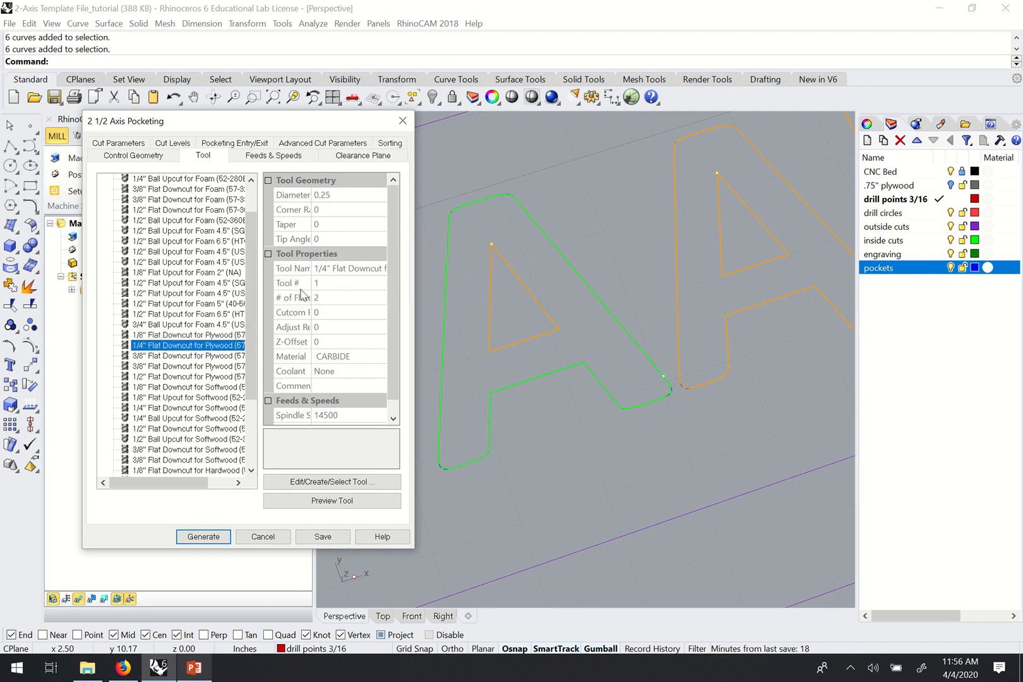
pyautogui.click(329, 482)
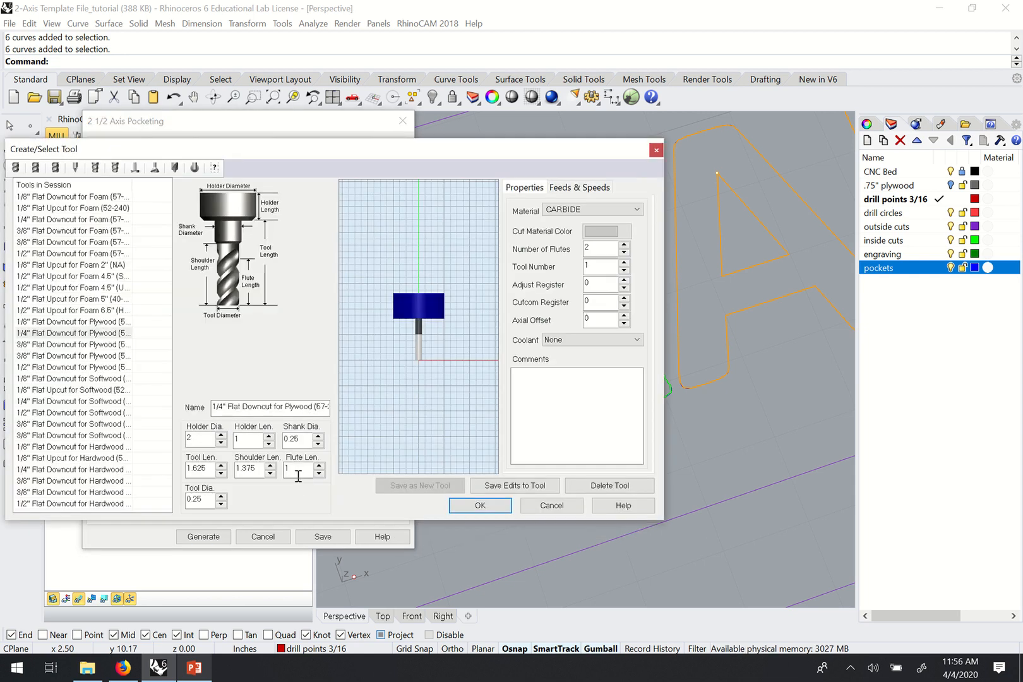
pyautogui.moveTo(597, 265); pyautogui.dragTo(562, 272)
pyautogui.write('2')
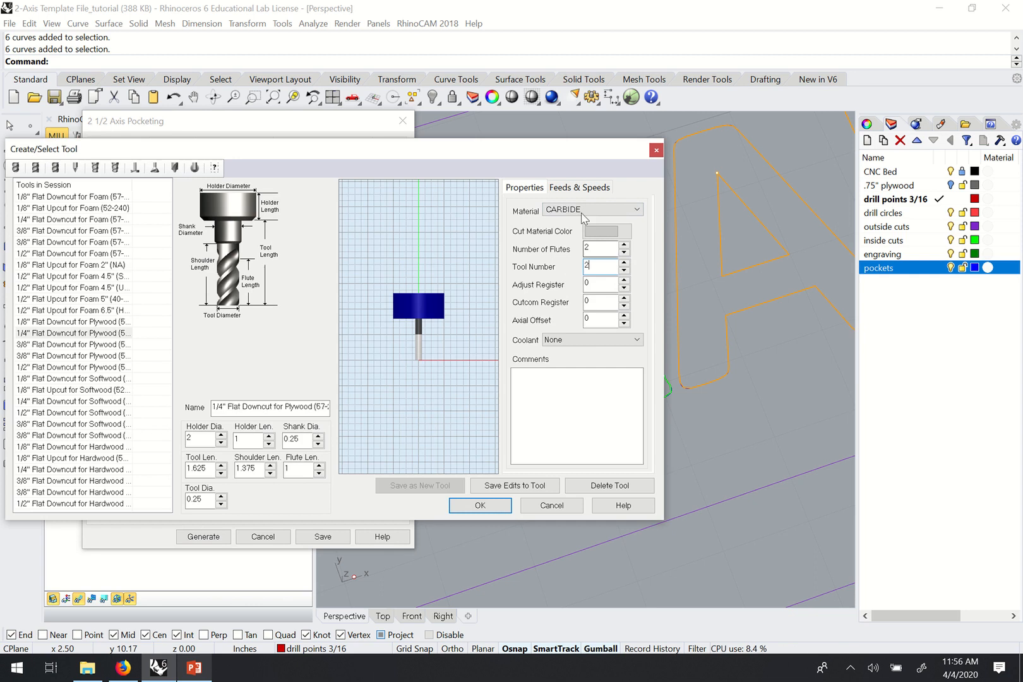
pyautogui.click(514, 486)
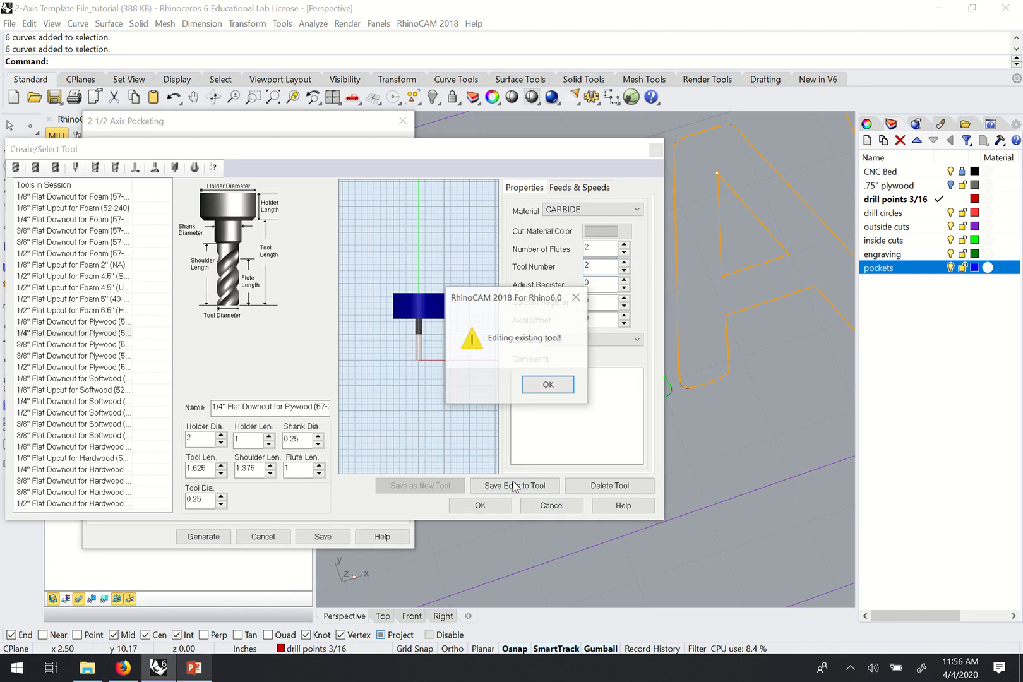
pyautogui.click(547, 385)
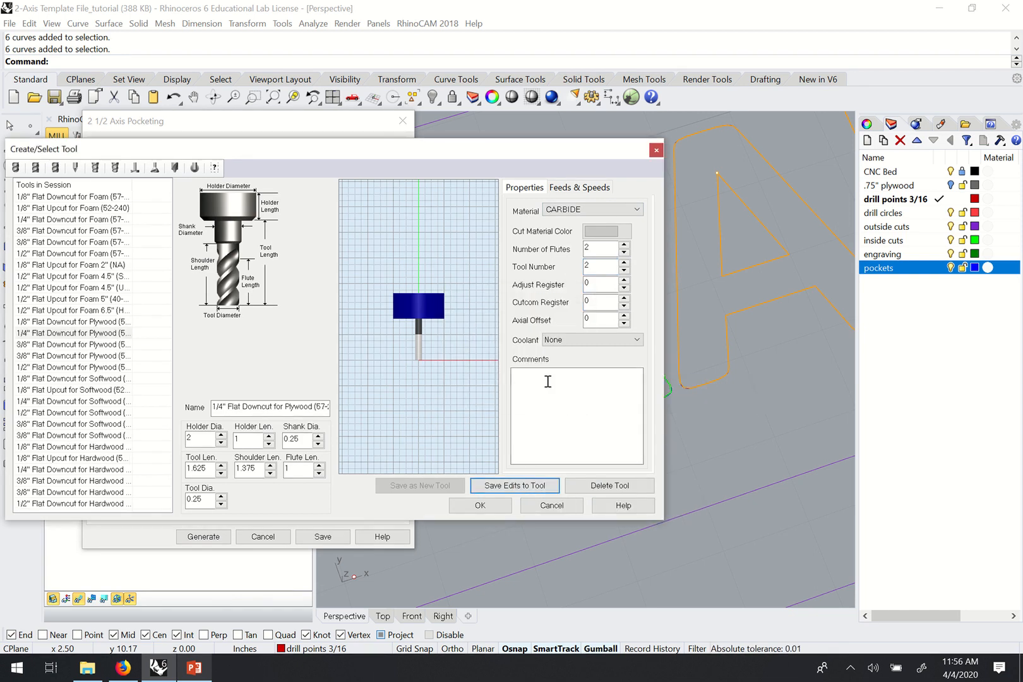
pyautogui.click(492, 505)
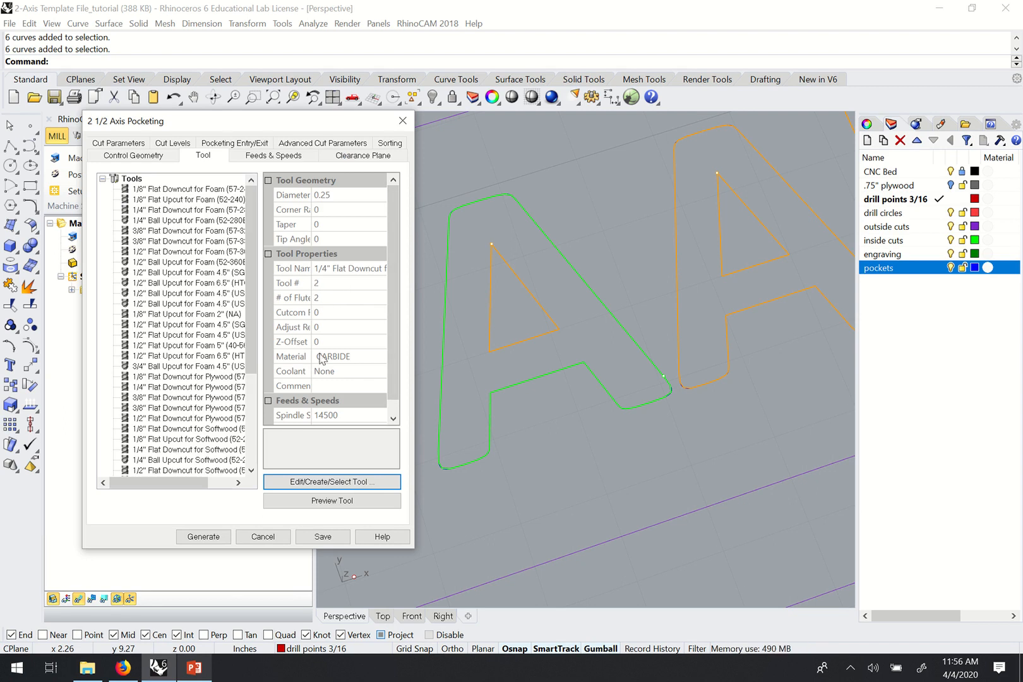
# Load the pocketing feeds and speeds from the tool and check the clearance plane settings
pyautogui.click(269, 157)
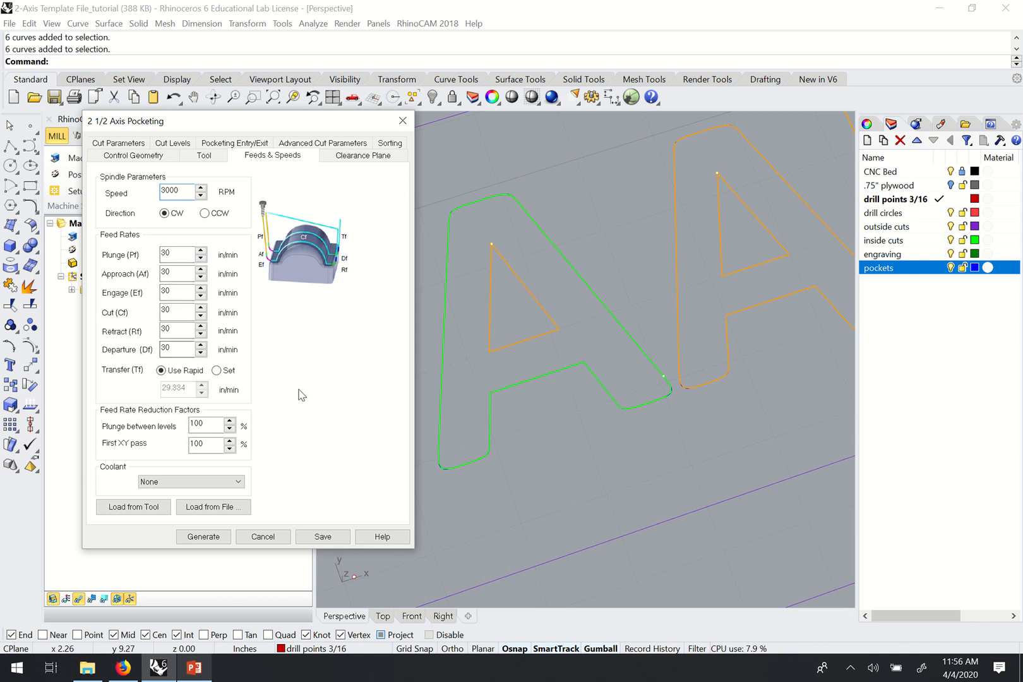
pyautogui.click(139, 509)
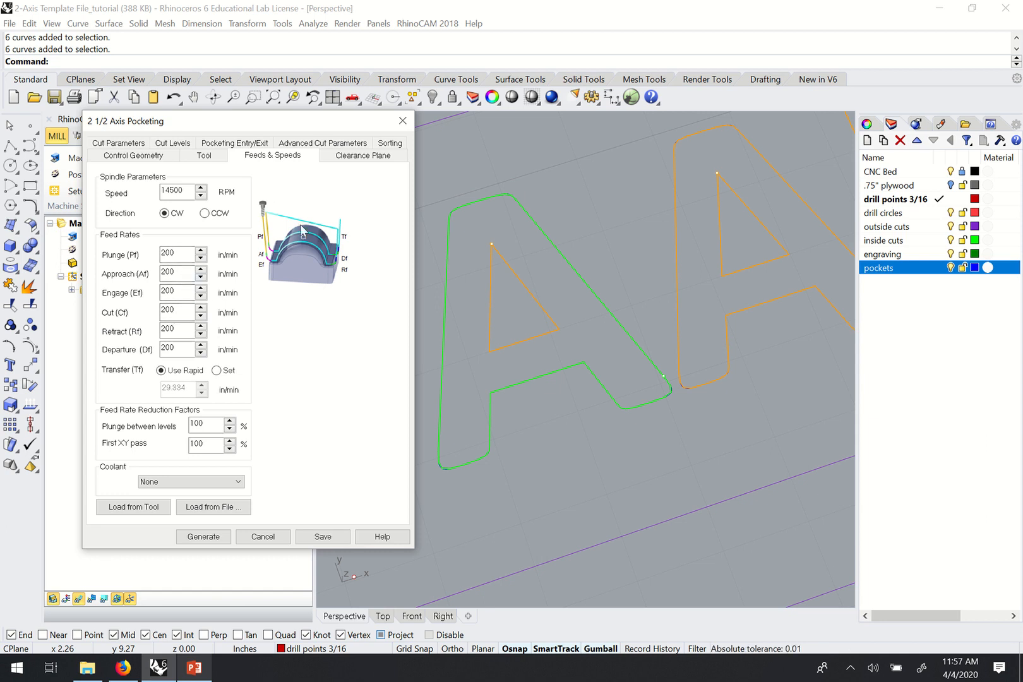
pyautogui.click(355, 158)
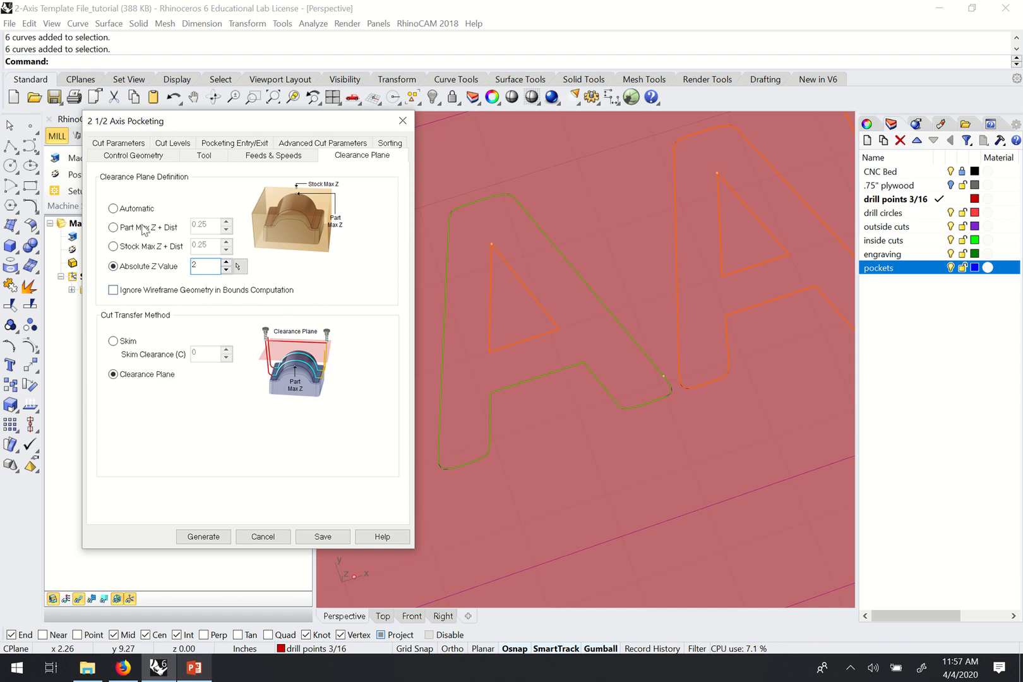
# Set the pocketing stepover distance to 50% of the tool diameter in the cut parameters
pyautogui.click(115, 147)
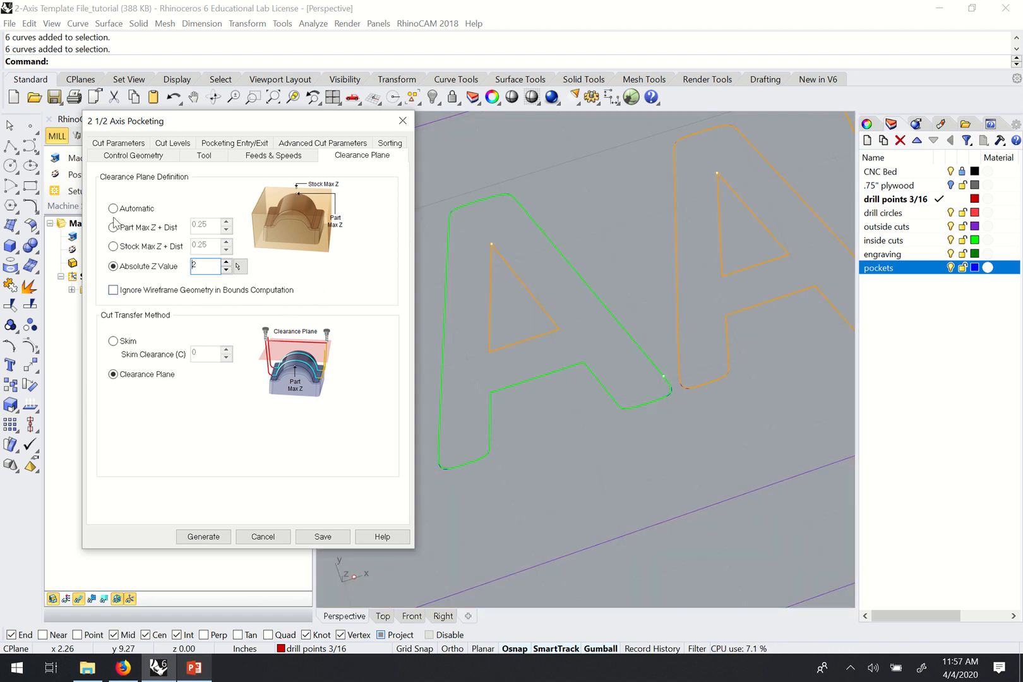
pyautogui.moveTo(238, 123); pyautogui.dragTo(242, 99)
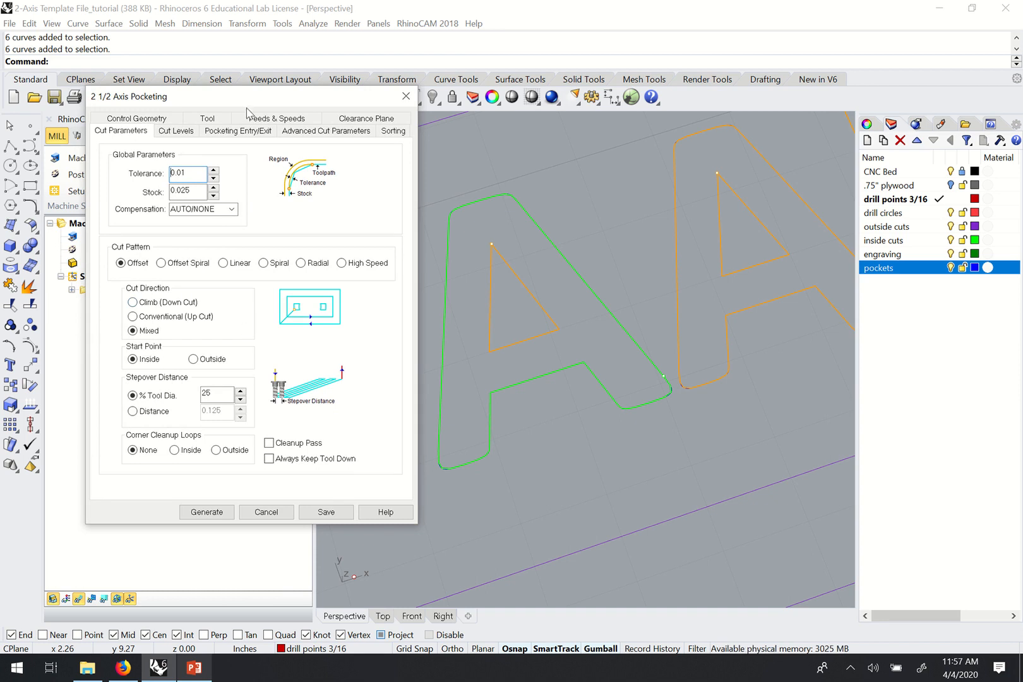
pyautogui.moveTo(246, 100); pyautogui.dragTo(234, 93)
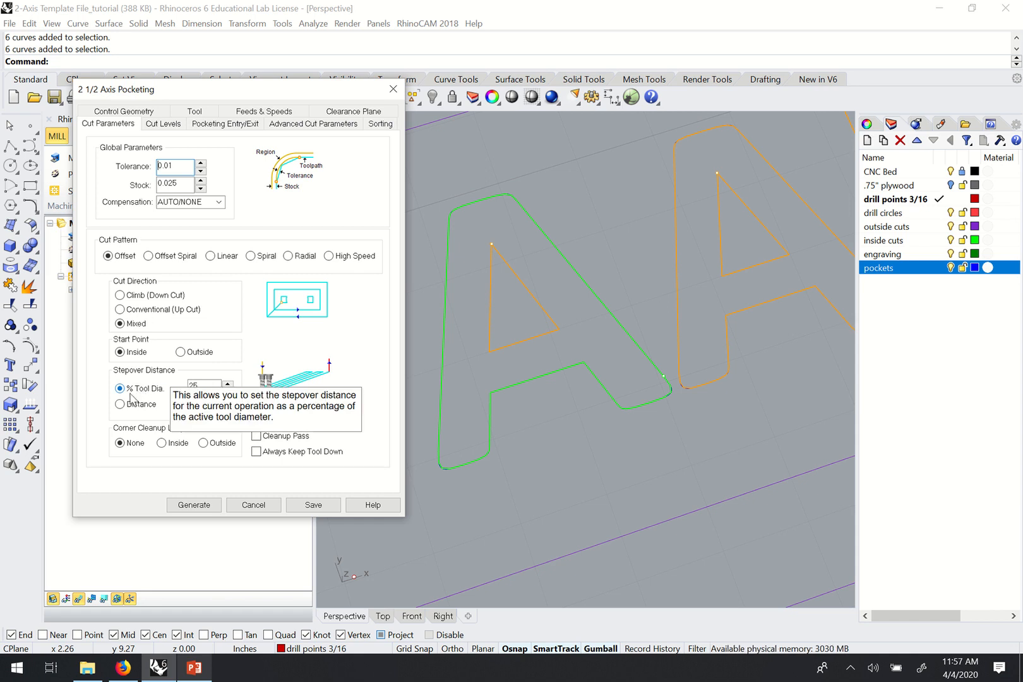
pyautogui.doubleClick(189, 386)
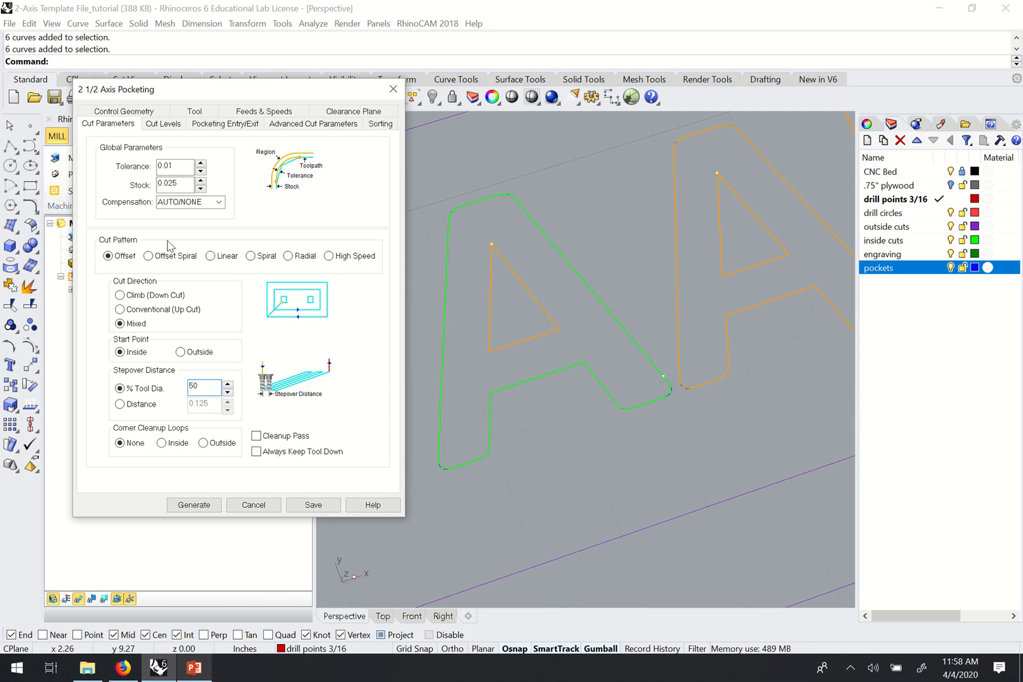
# Set the location of the cut geometry to a picked top of 0.75 in the pocketing cut levels
pyautogui.click(164, 124)
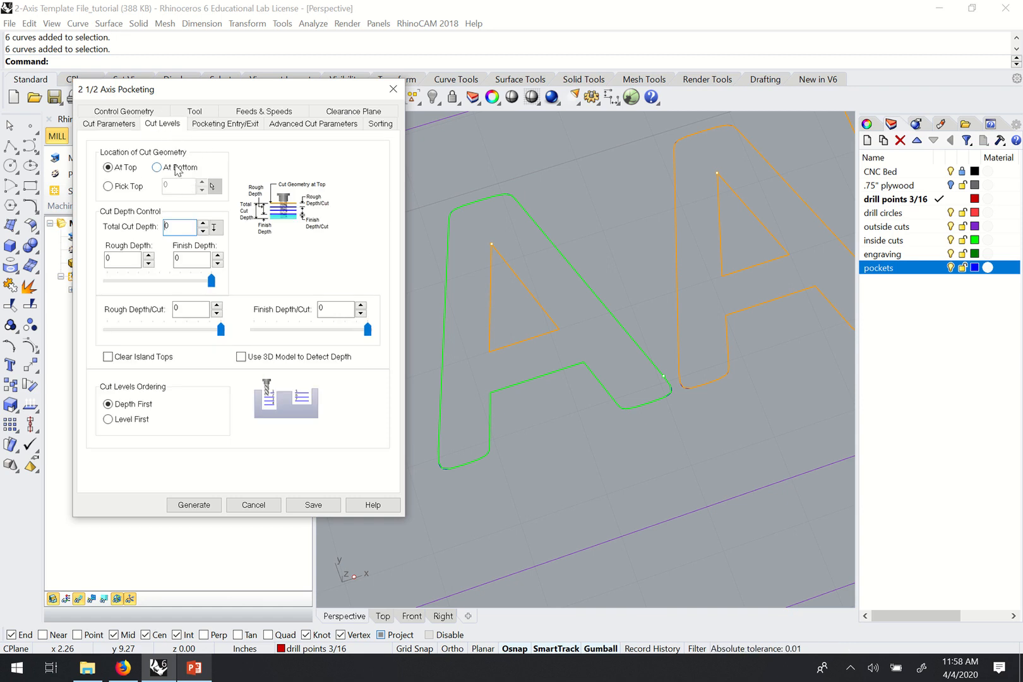
pyautogui.moveTo(272, 94); pyautogui.dragTo(240, 98)
pyautogui.scroll(-5, 560, 327)
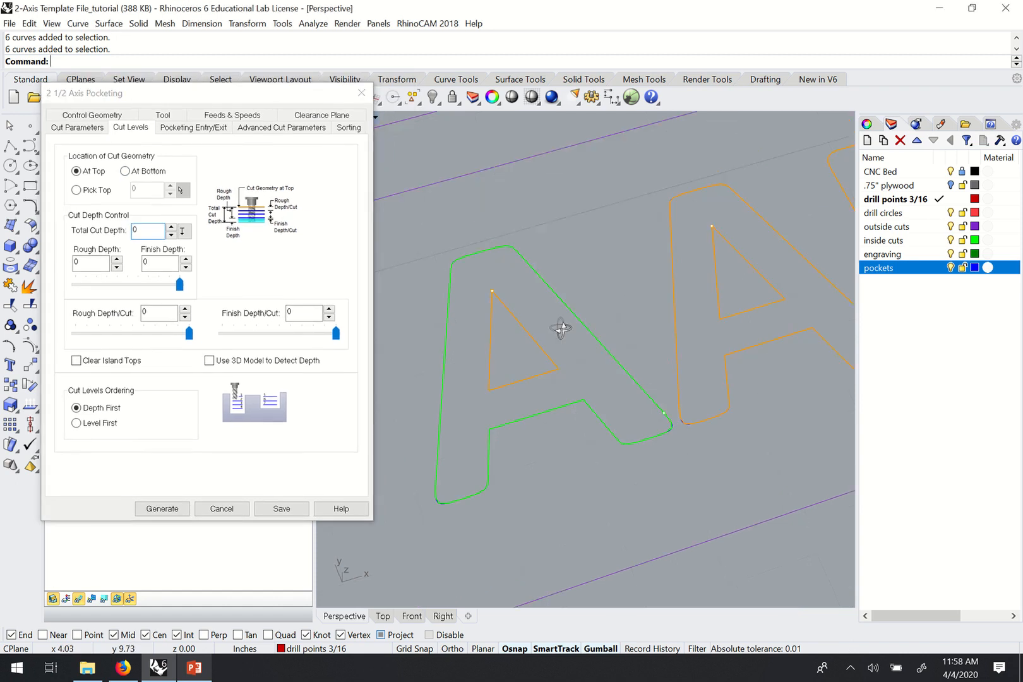
pyautogui.scroll(-5, 726, 334)
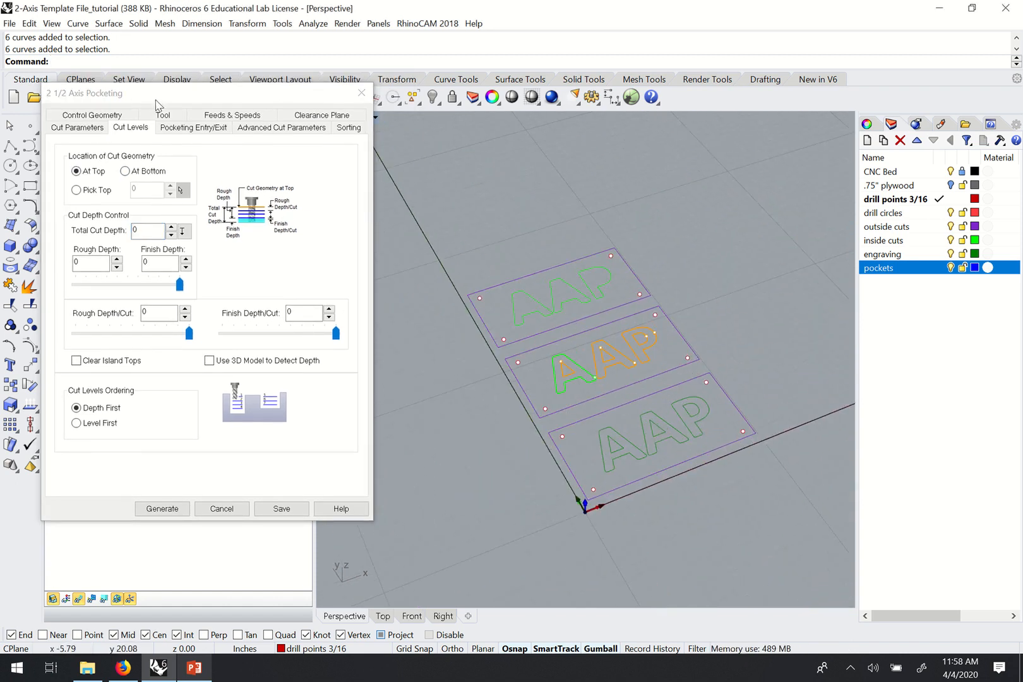
pyautogui.moveTo(156, 100)
pyautogui.mouseDown()
pyautogui.moveTo(172, 101)
pyautogui.moveTo(154, 98)
pyautogui.mouseUp()
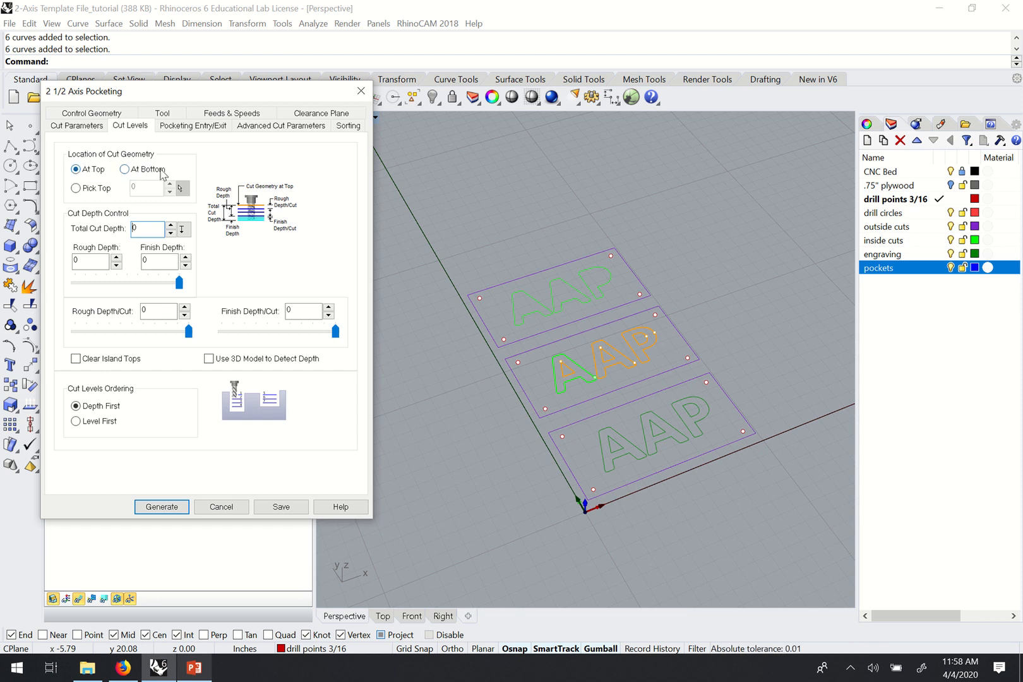
pyautogui.click(76, 188)
pyautogui.doubleClick(139, 189)
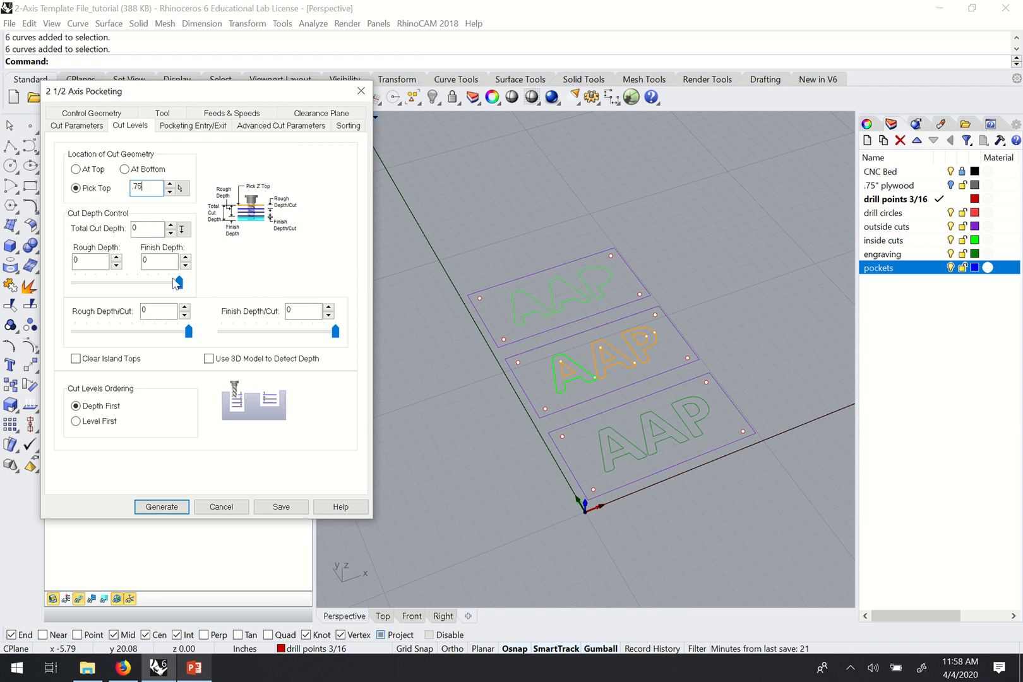
# Set the pocket's total cut depth to 0.25
pyautogui.moveTo(639, 352)
pyautogui.mouseDown(button='right')
pyautogui.moveTo(697, 390)
pyautogui.moveTo(637, 359)
pyautogui.mouseUp(button='right')
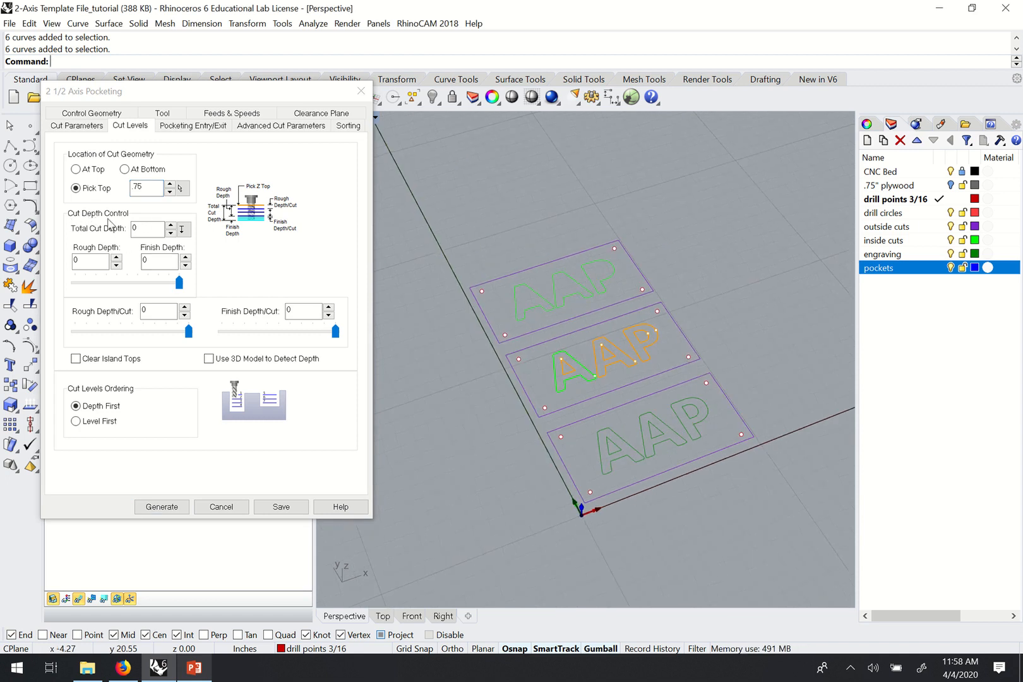
pyautogui.scroll(3, 580, 371)
pyautogui.scroll(4, 579, 370)
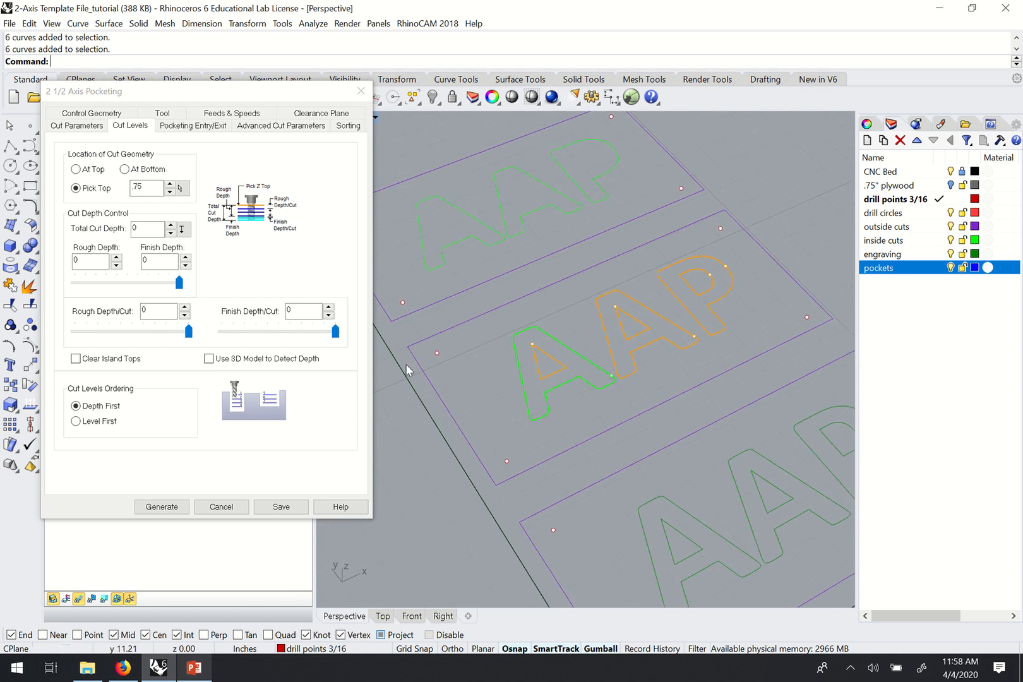
pyautogui.click(139, 228)
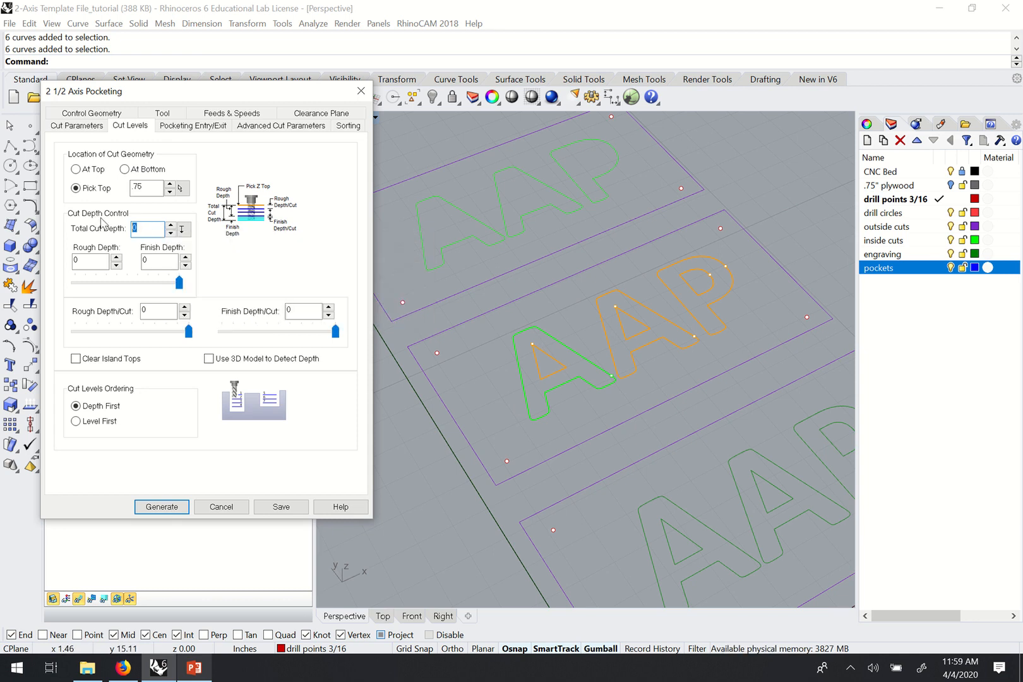
pyautogui.write('5')
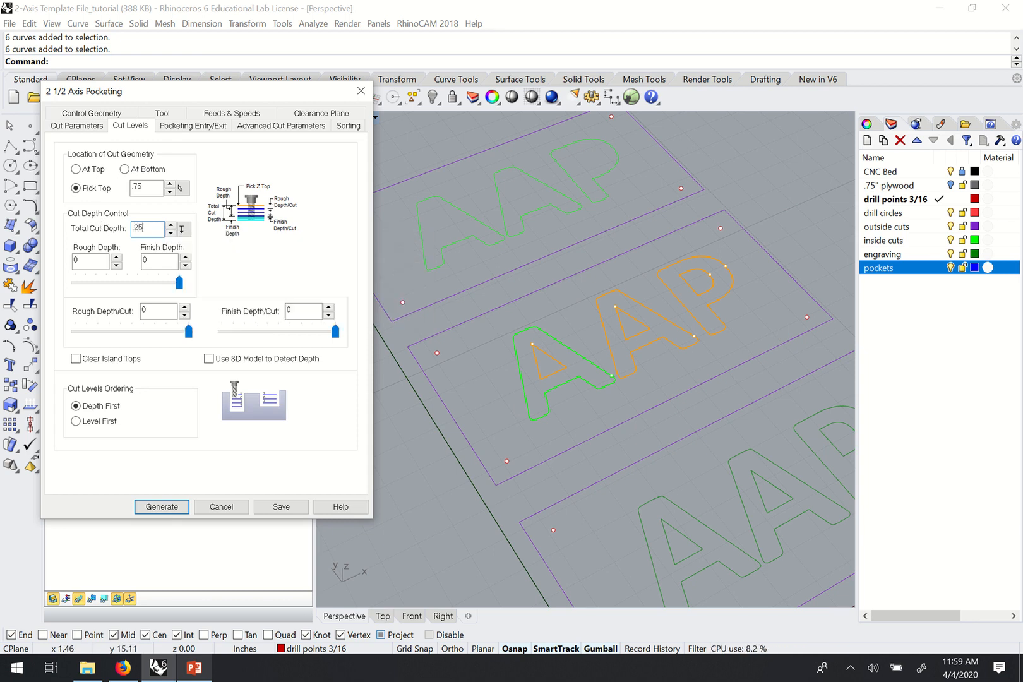
pyautogui.click(160, 262)
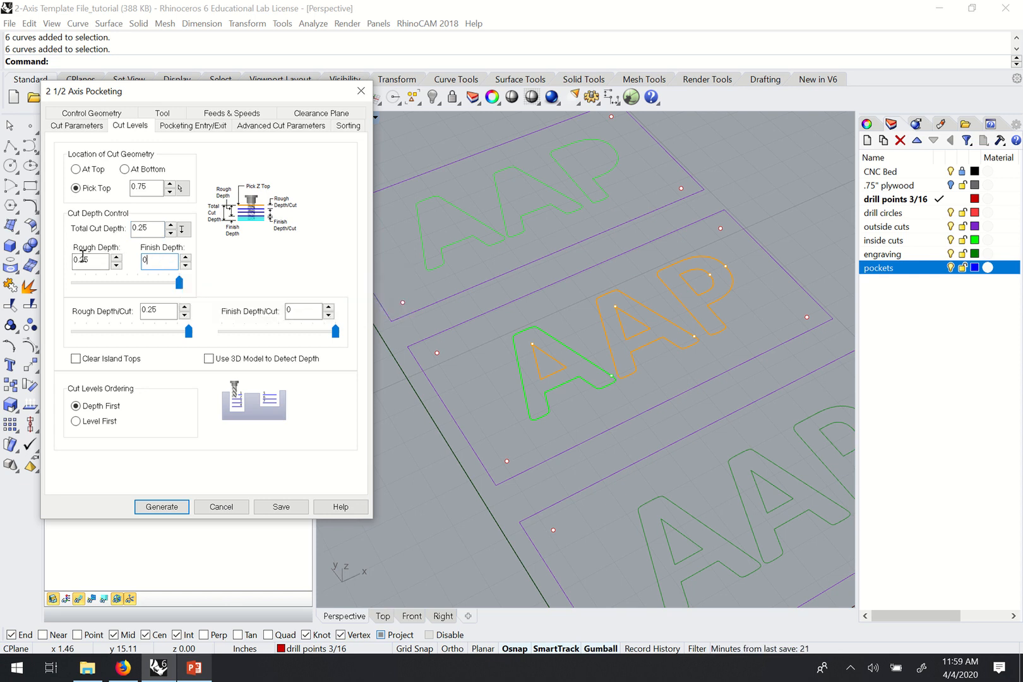
# Review the total cut depth, rough depth, finish depth and depth per cut values of the pocket
pyautogui.doubleClick(130, 226)
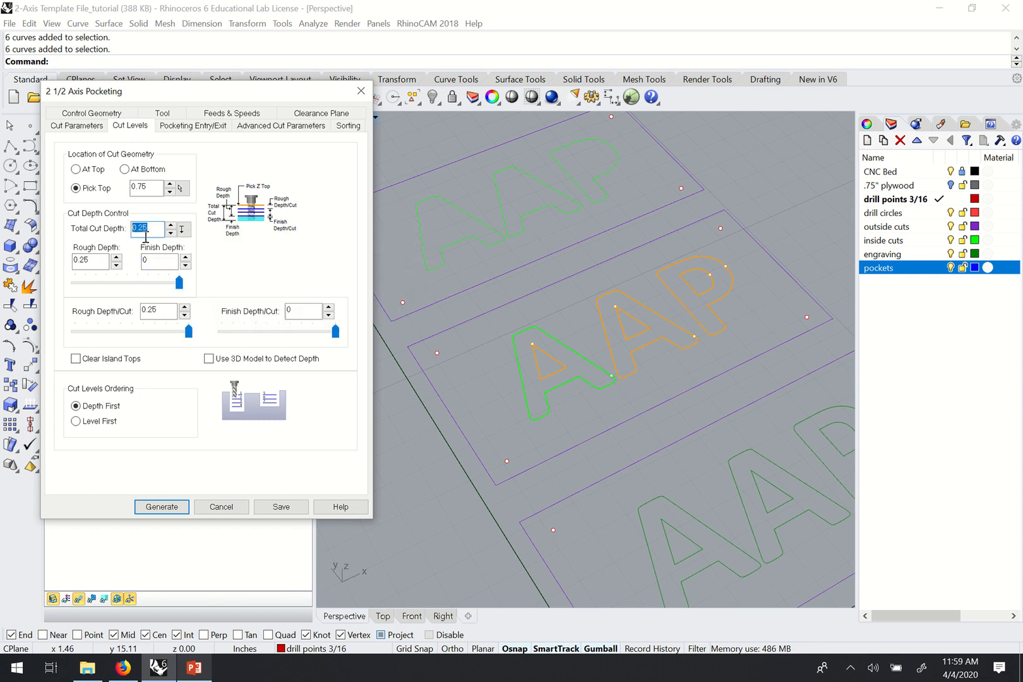
pyautogui.click(147, 229)
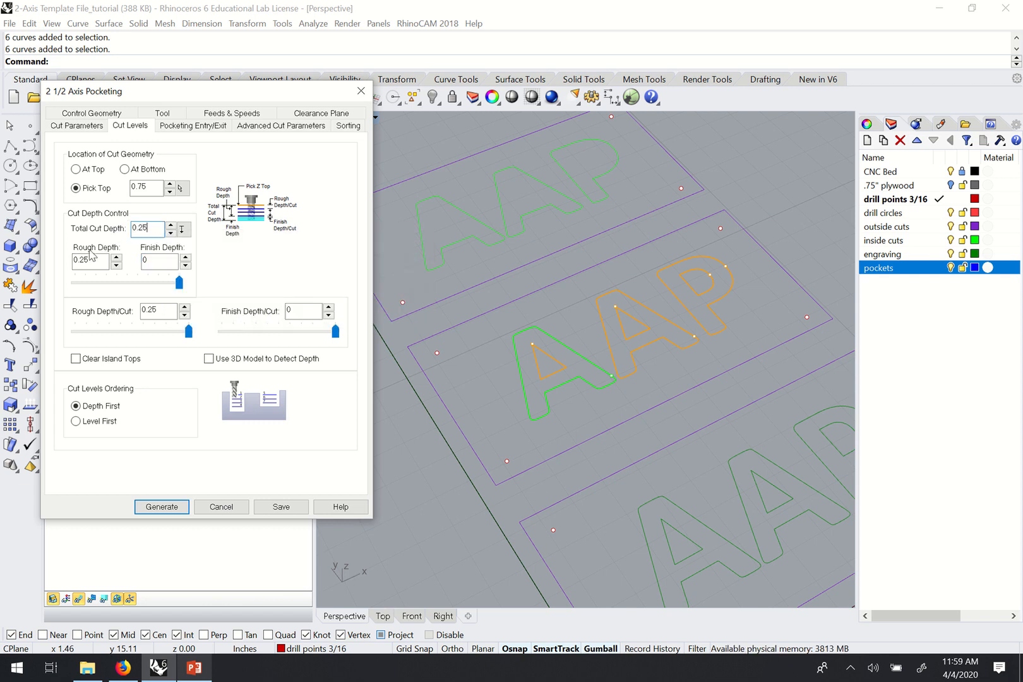
pyautogui.moveTo(160, 261)
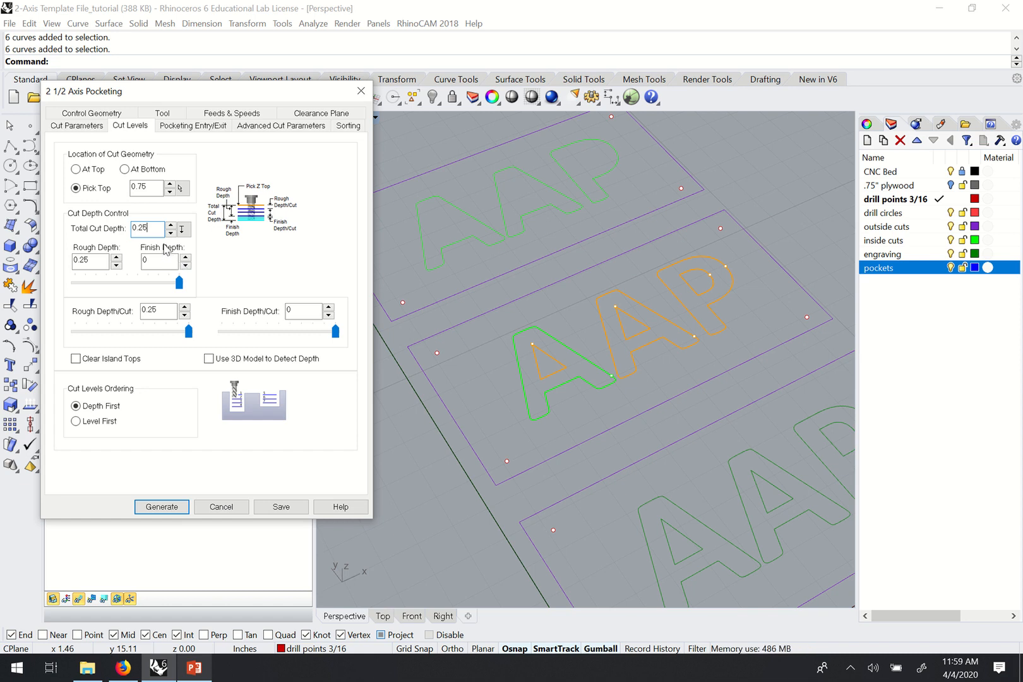
pyautogui.click(149, 262)
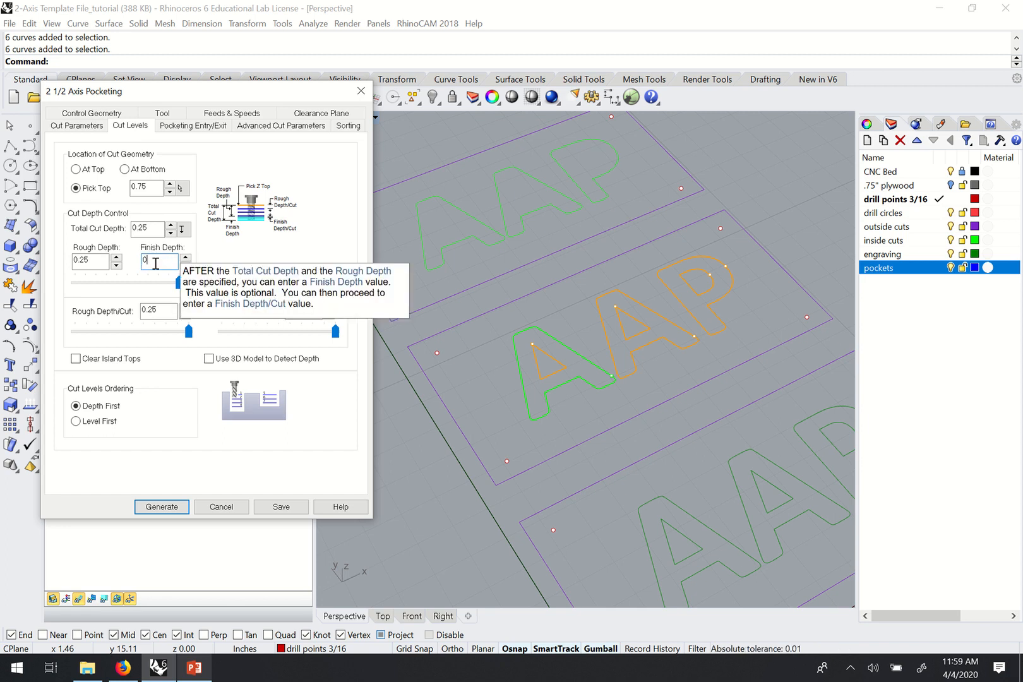
pyautogui.click(146, 228)
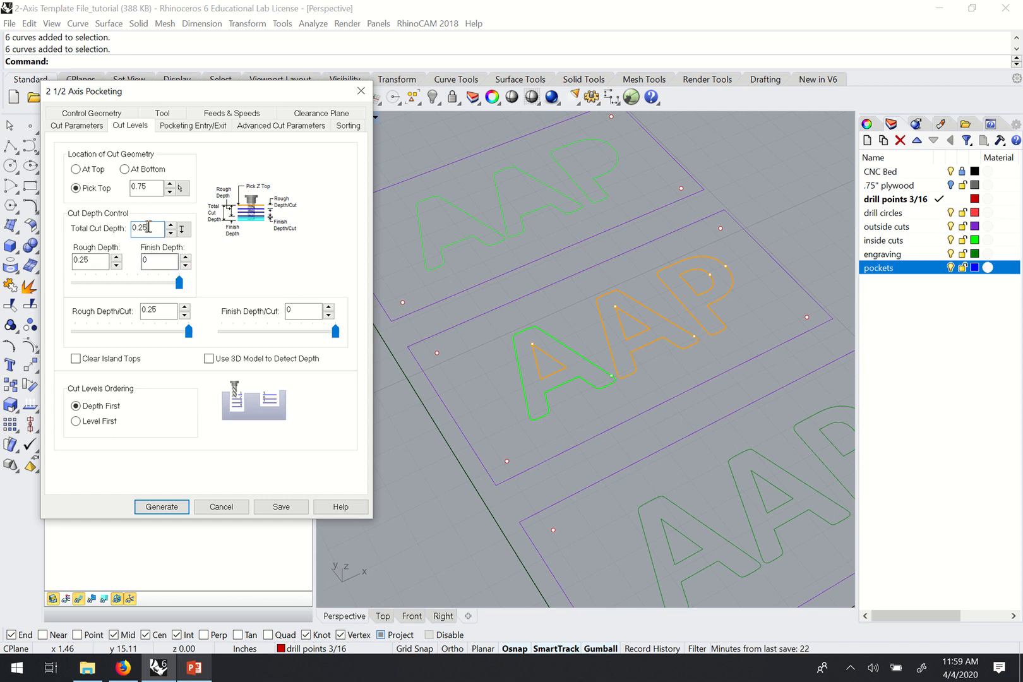
pyautogui.click(91, 261)
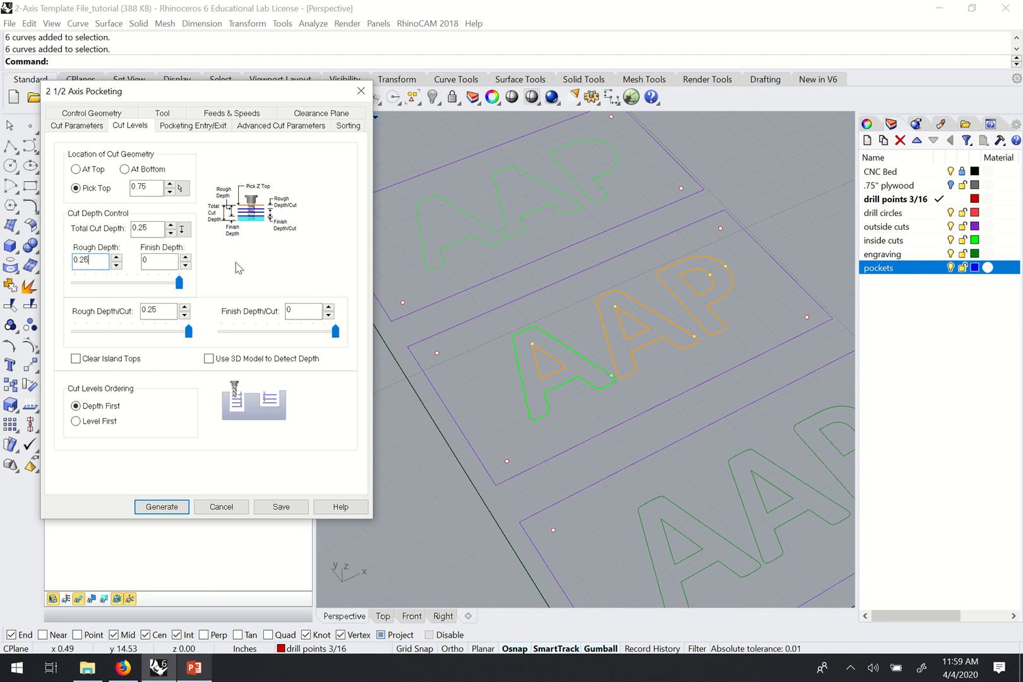
pyautogui.click(157, 260)
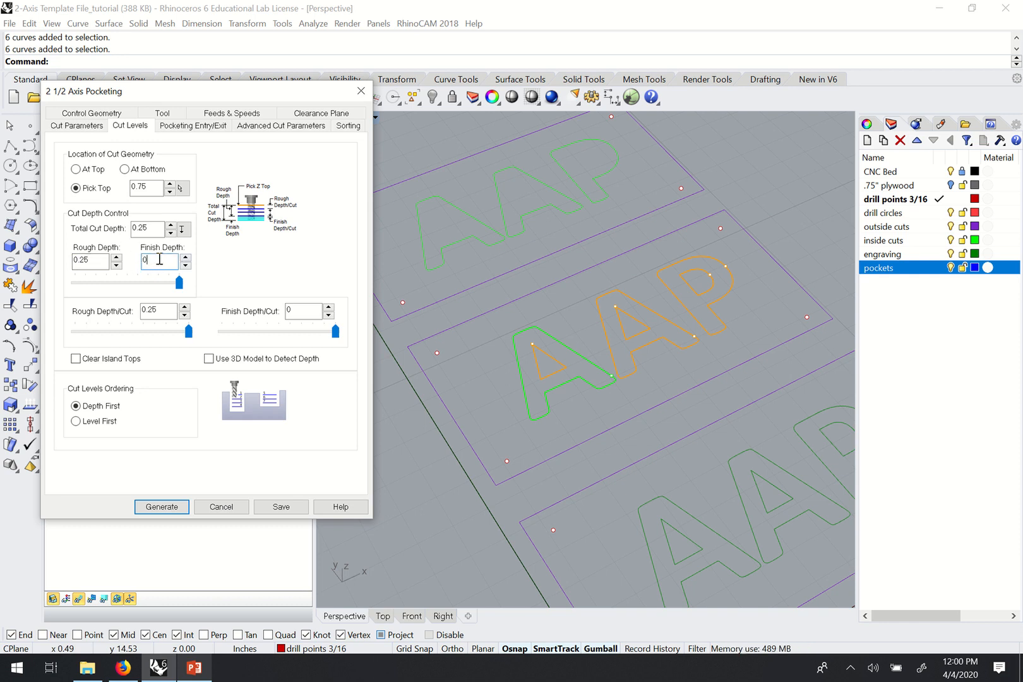
pyautogui.click(97, 265)
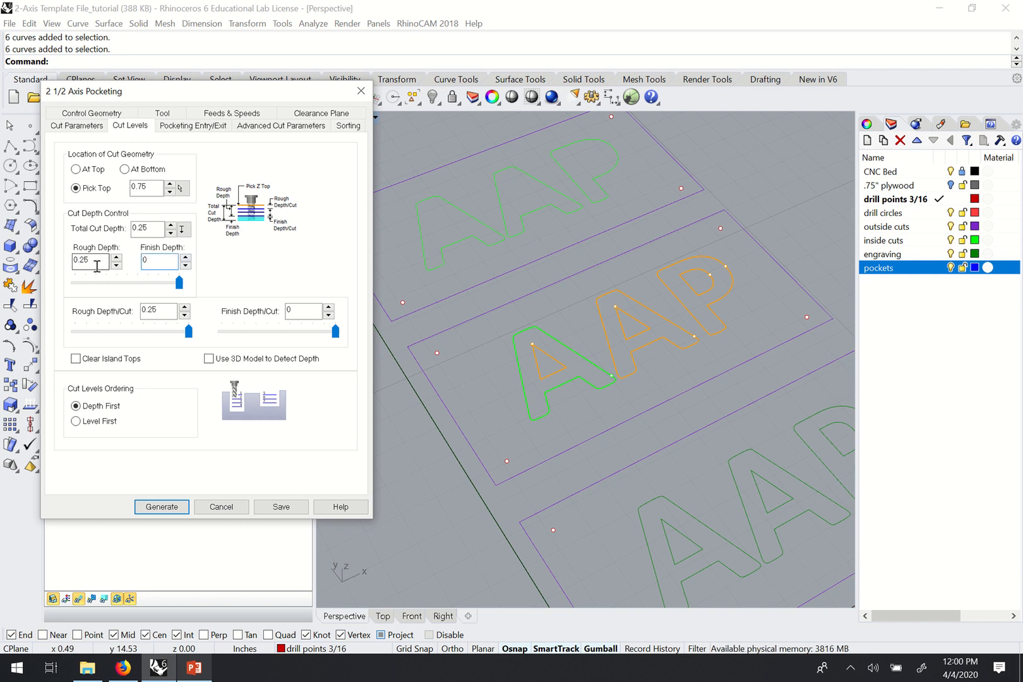
pyautogui.click(166, 311)
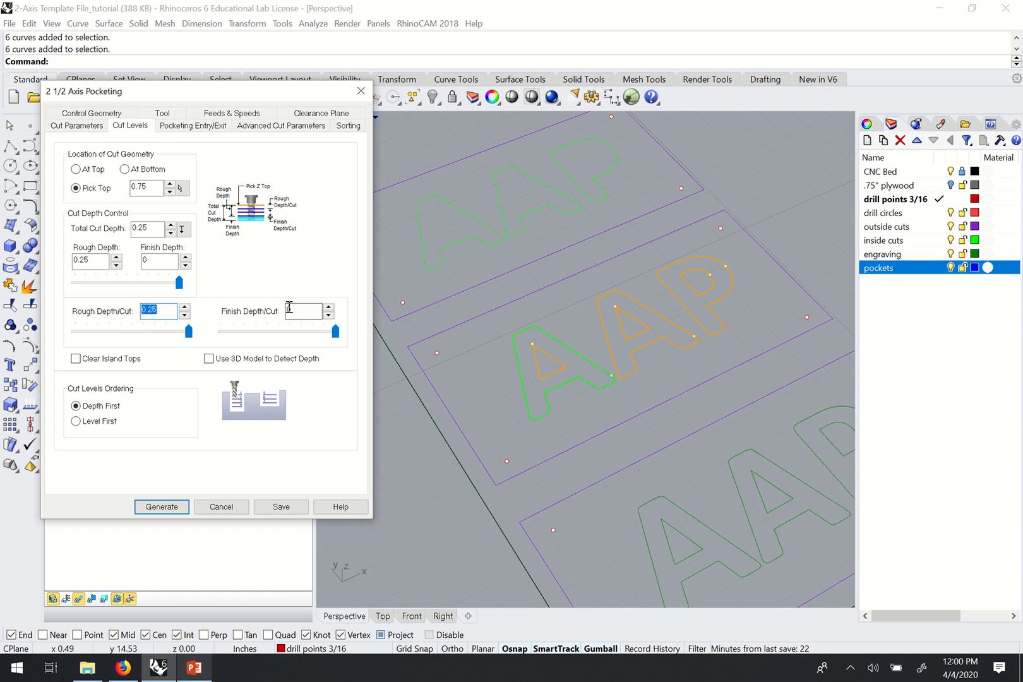
pyautogui.click(147, 262)
pyautogui.moveTo(103, 259)
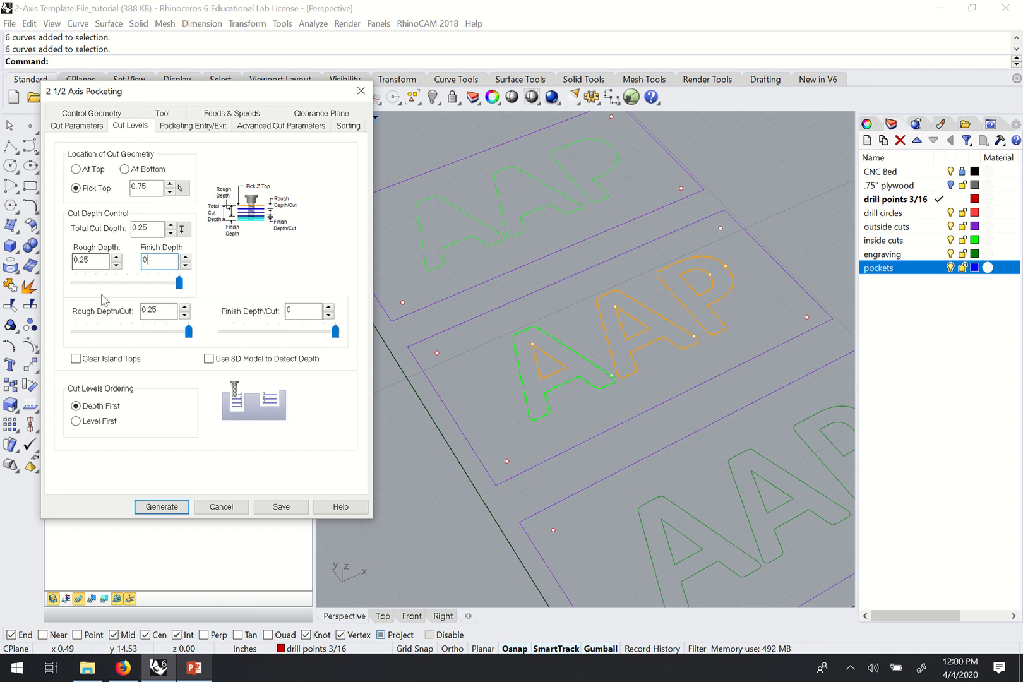
# Set the pocket's rough depth per cut to 0.125
pyautogui.moveTo(161, 310); pyautogui.dragTo(132, 316)
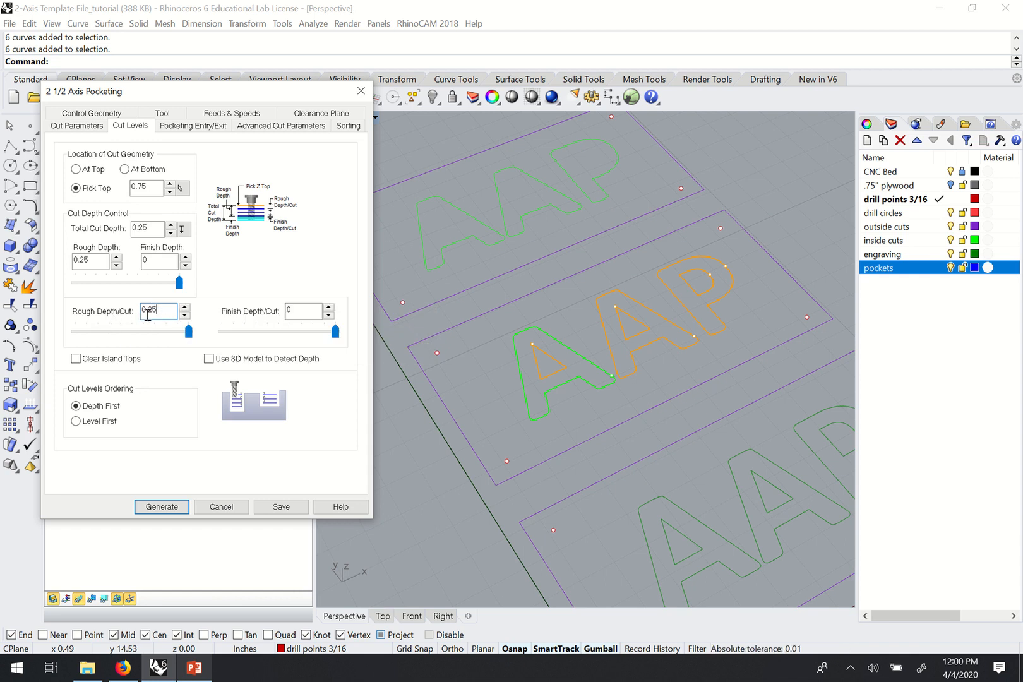
pyautogui.moveTo(152, 310)
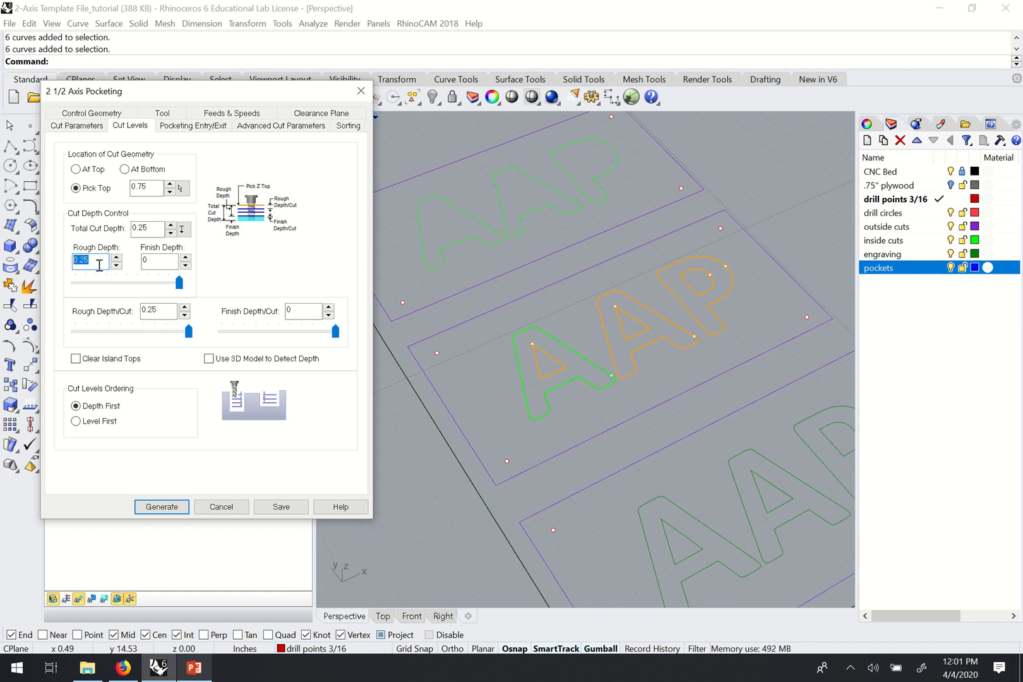
pyautogui.click(162, 311)
pyautogui.moveTo(155, 310); pyautogui.dragTo(125, 308)
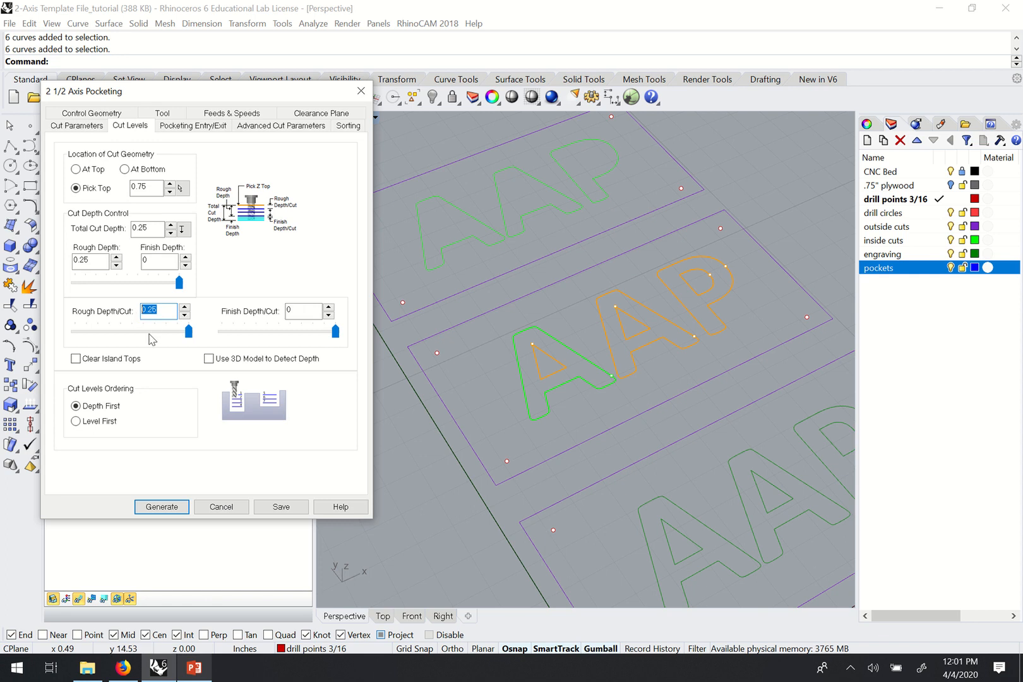
pyautogui.click(159, 310)
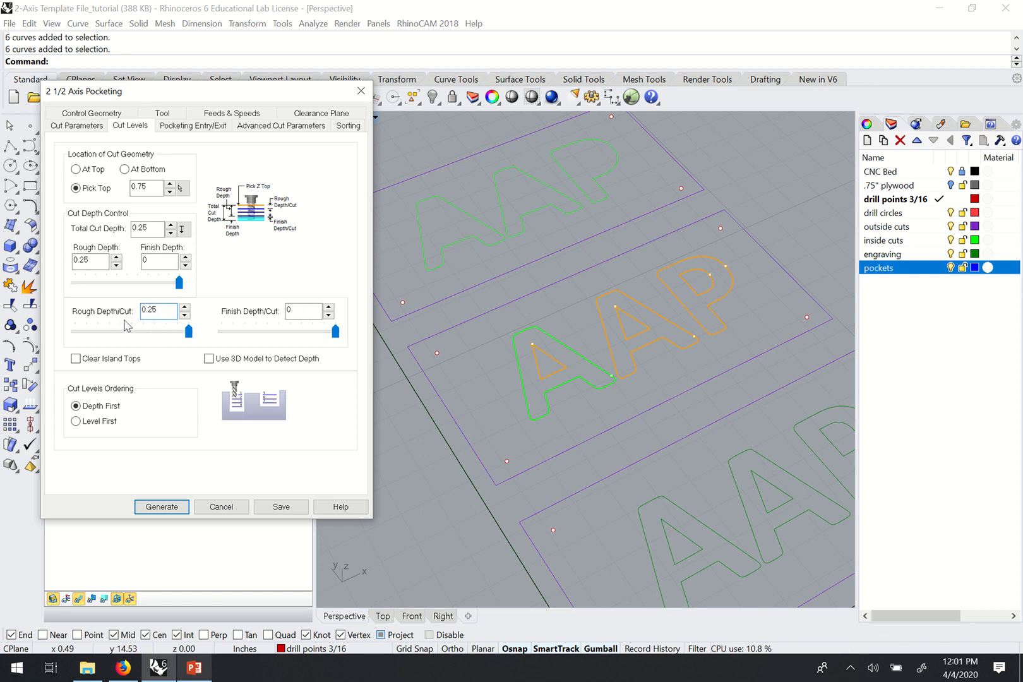
pyautogui.doubleClick(159, 310)
pyautogui.press('BackSpace')
pyautogui.click(157, 262)
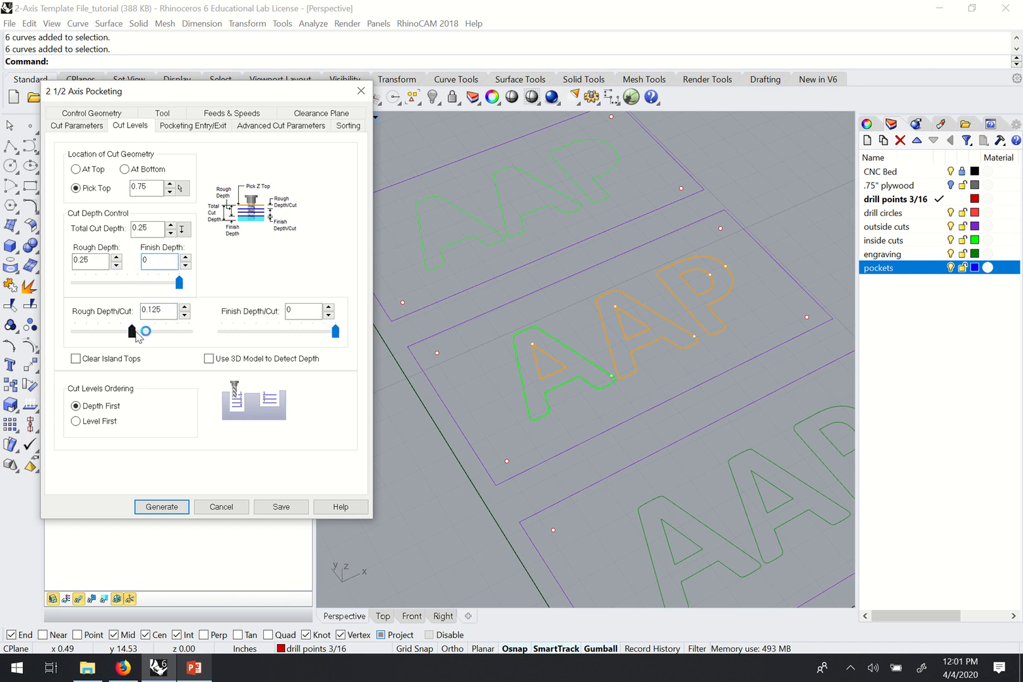
pyautogui.moveTo(131, 335)
pyautogui.doubleClick(166, 310)
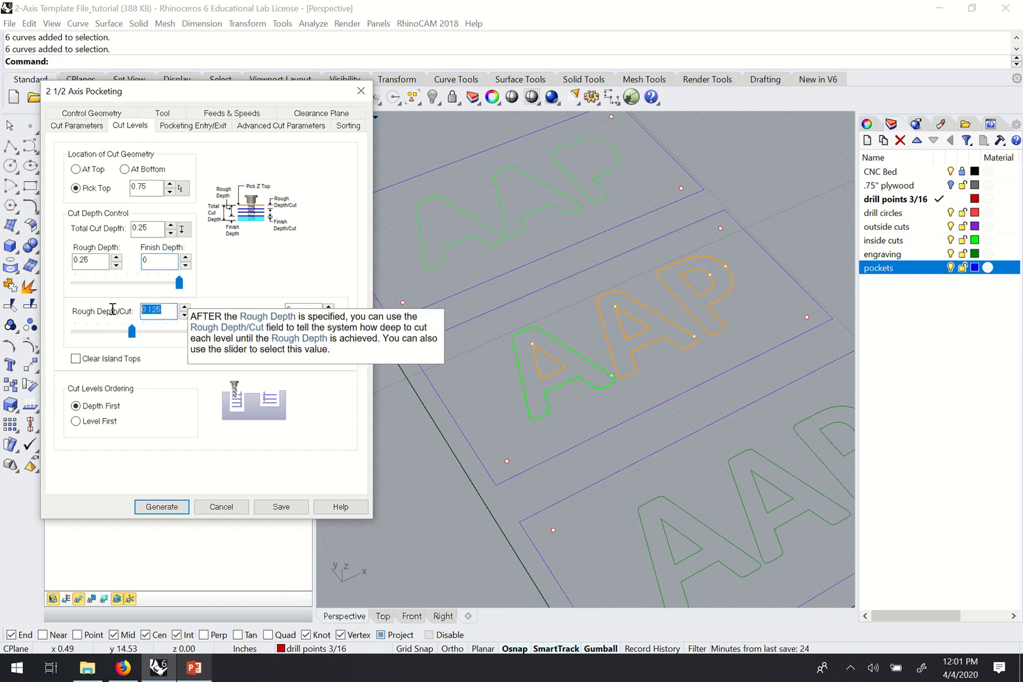
pyautogui.click(158, 309)
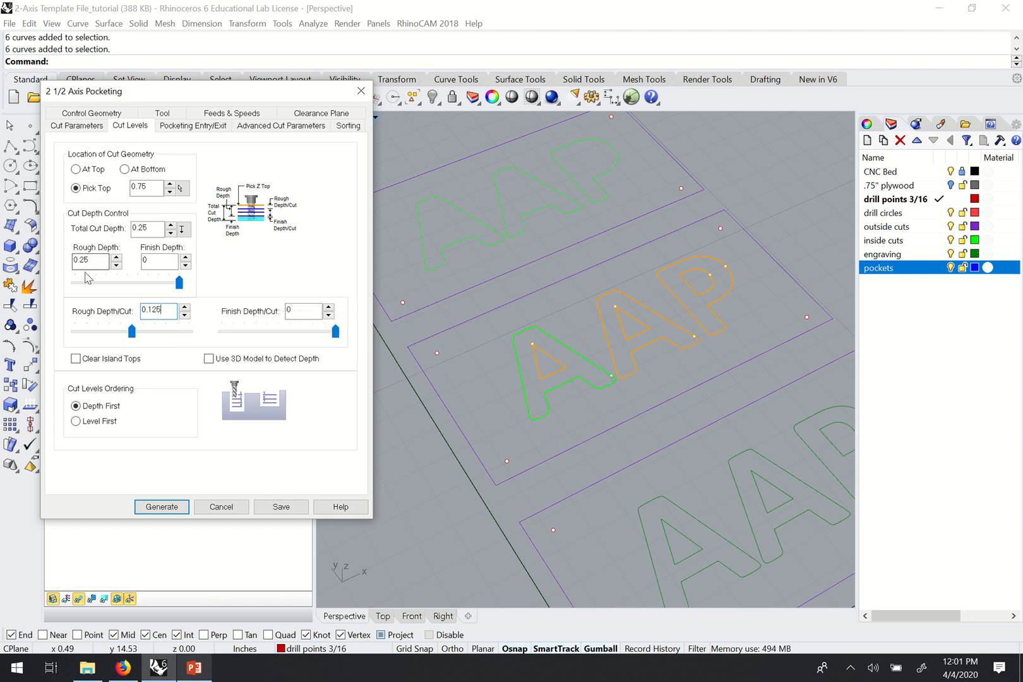
pyautogui.moveTo(100, 275)
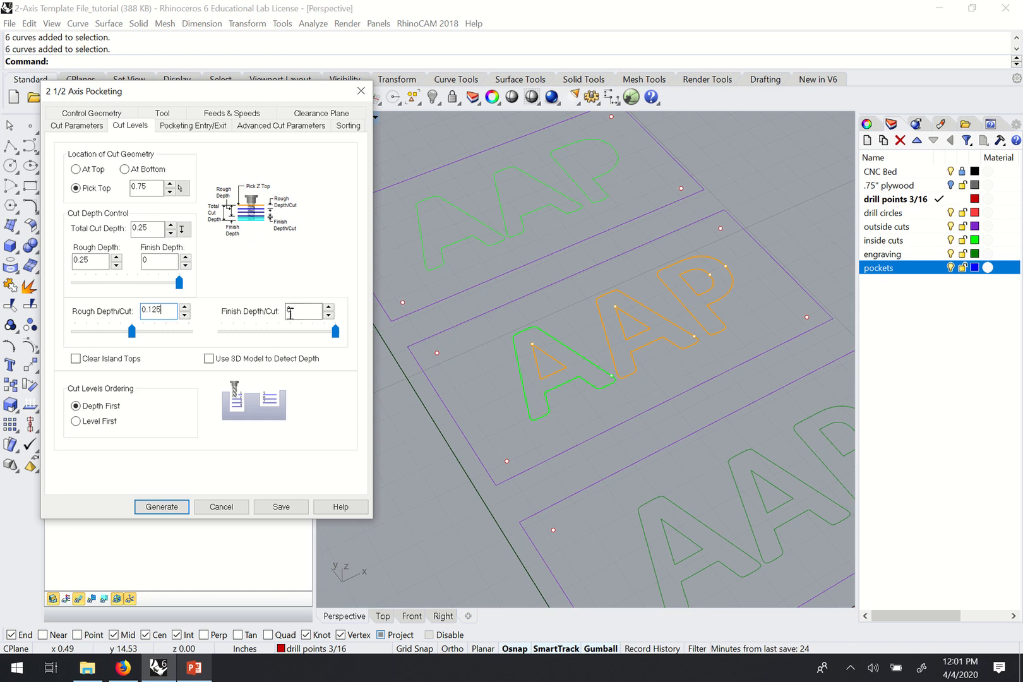
pyautogui.moveTo(295, 318)
# Set the path engage height to 0.125 to match the rough depth per cut and apply entry/exit at all cut levels
pyautogui.click(193, 127)
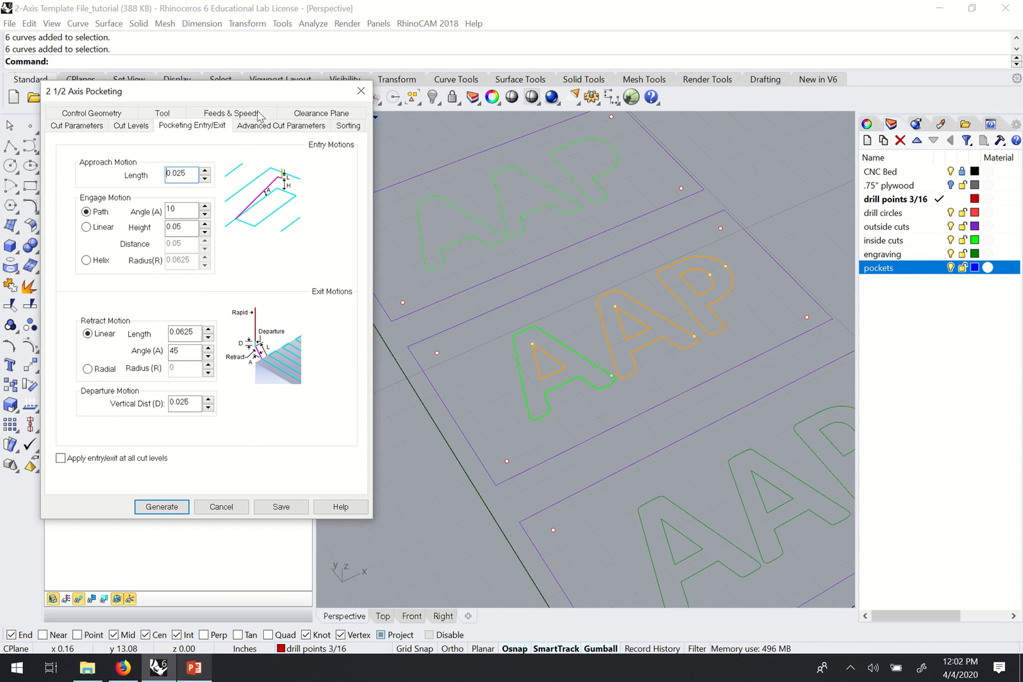
pyautogui.moveTo(241, 98)
pyautogui.mouseDown()
pyautogui.moveTo(296, 84)
pyautogui.moveTo(268, 108)
pyautogui.moveTo(256, 102)
pyautogui.mouseUp()
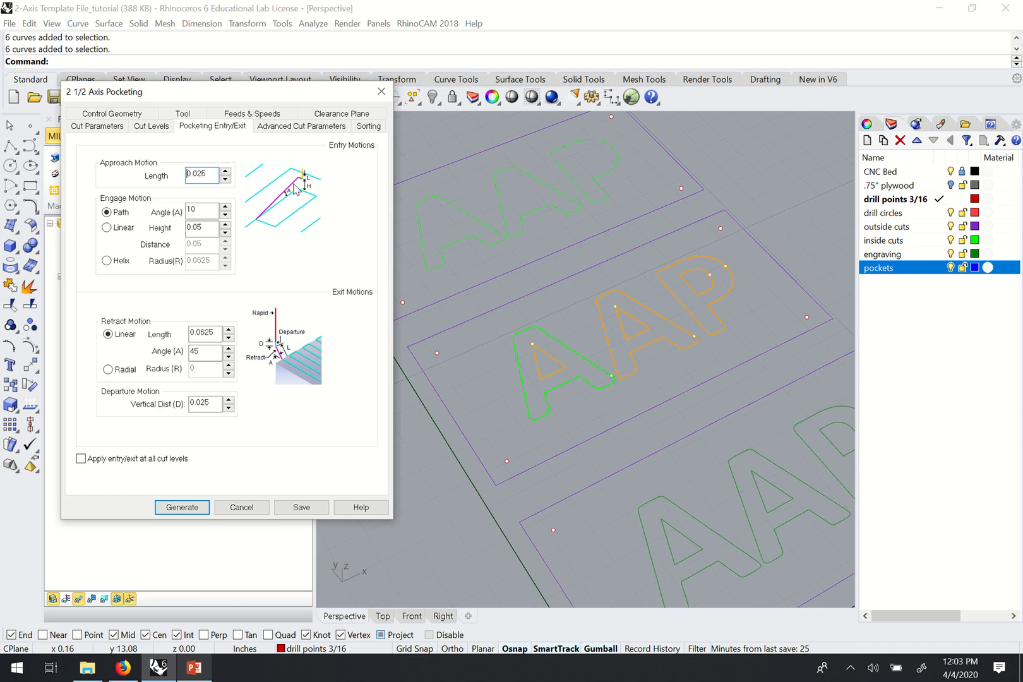
pyautogui.doubleClick(196, 227)
pyautogui.click(210, 229)
pyautogui.click(152, 126)
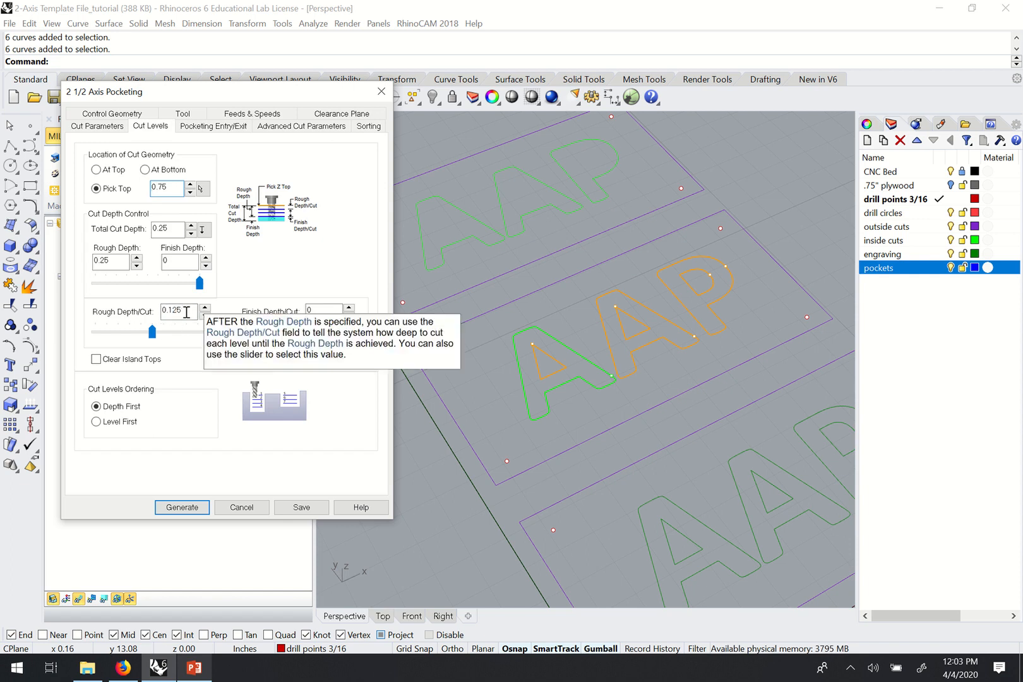
pyautogui.click(211, 126)
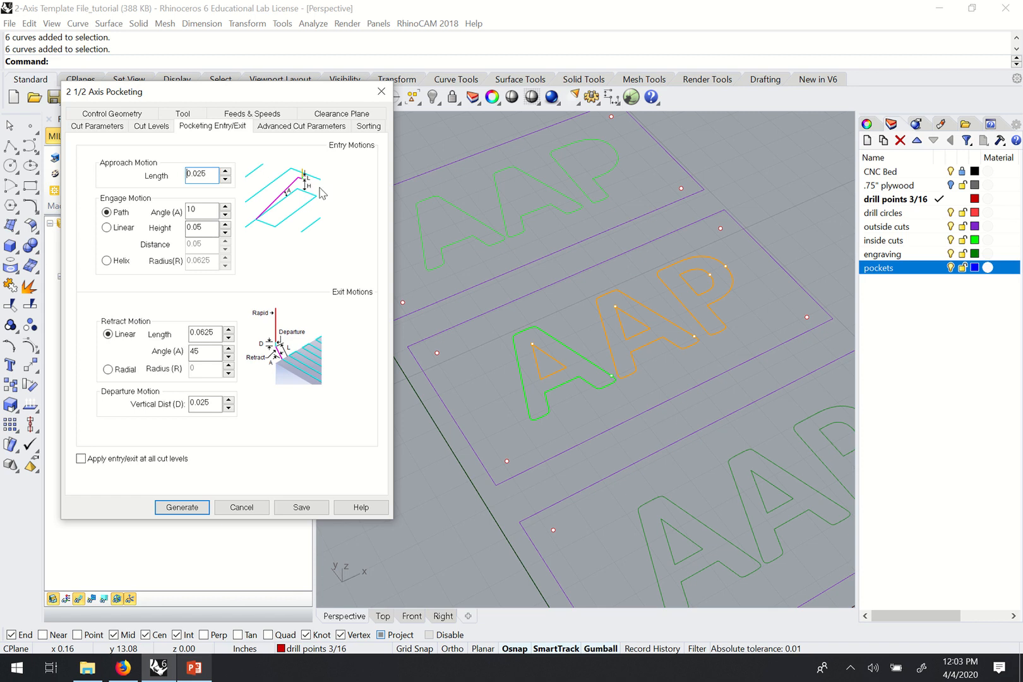
pyautogui.moveTo(211, 228); pyautogui.dragTo(179, 229)
pyautogui.press('BackSpace')
pyautogui.write('12')
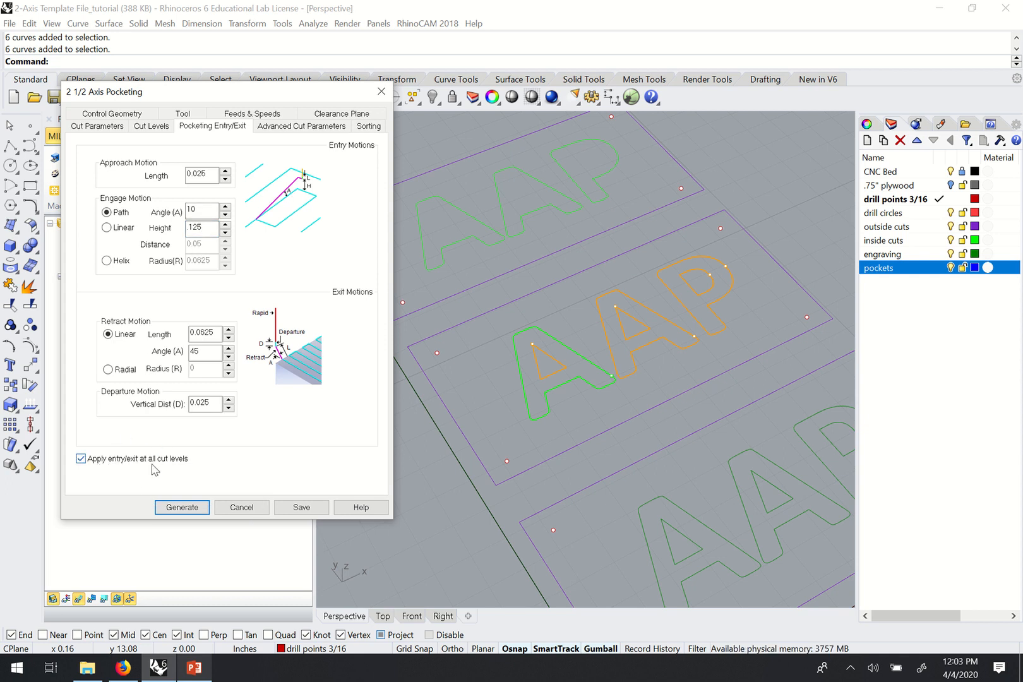
pyautogui.click(156, 129)
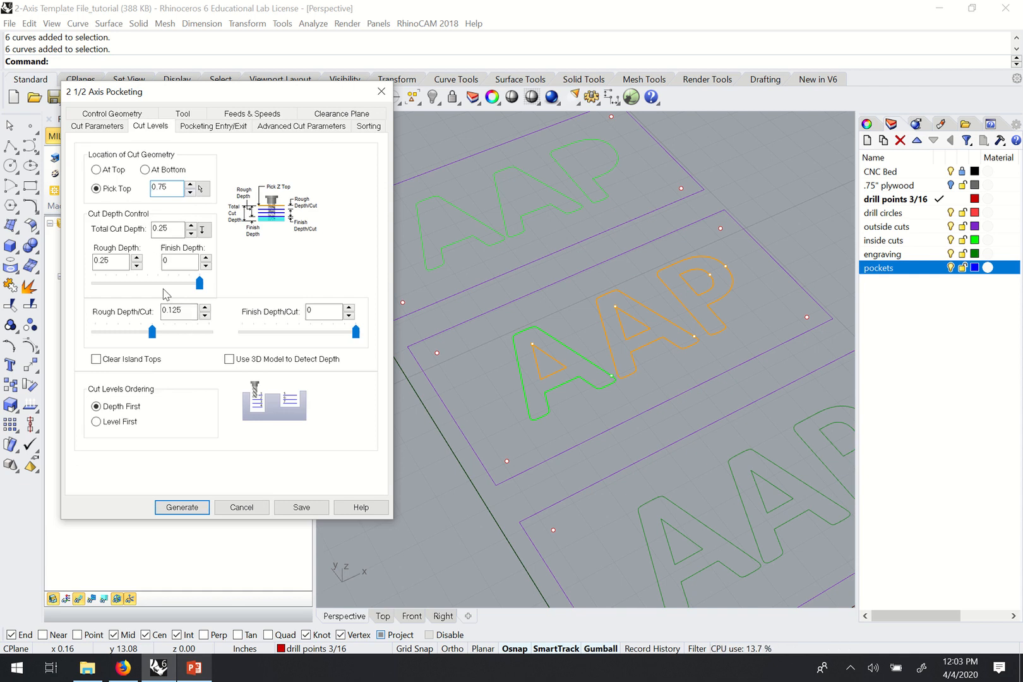
pyautogui.click(212, 127)
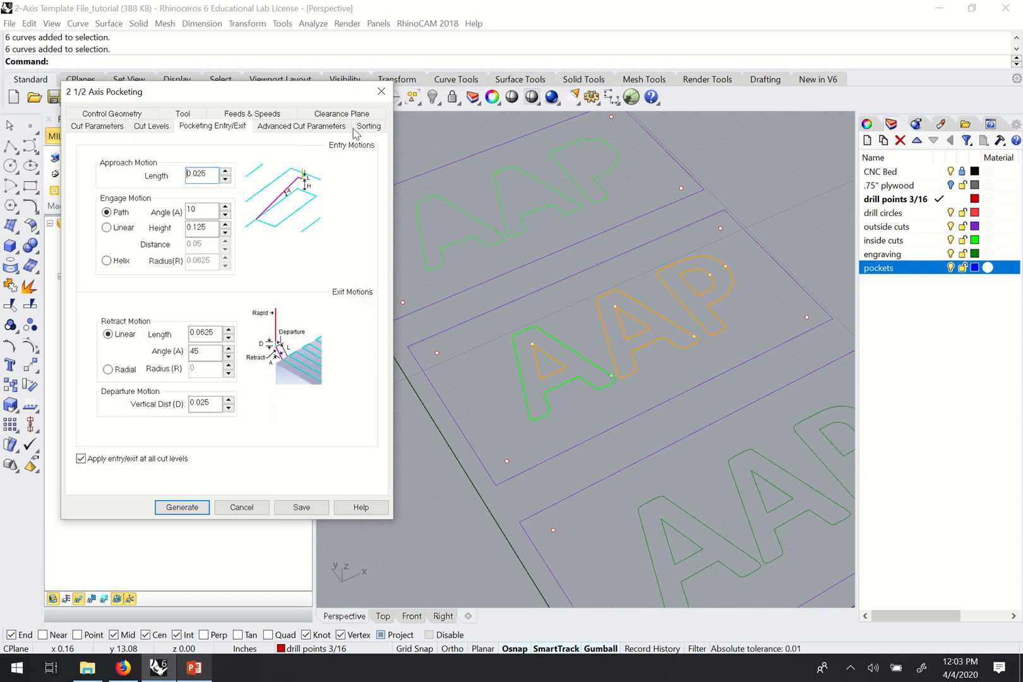
# Check the pocket's advanced cut parameters, sorting and entry/exit settings, and generate the pocketing toolpath
pyautogui.click(297, 128)
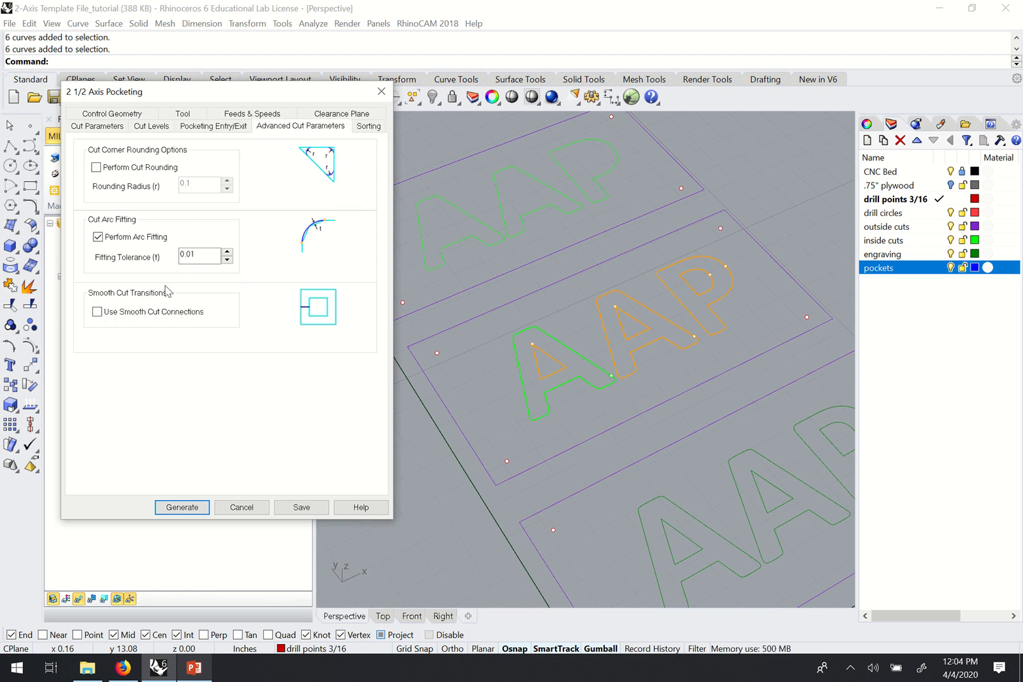
pyautogui.click(372, 128)
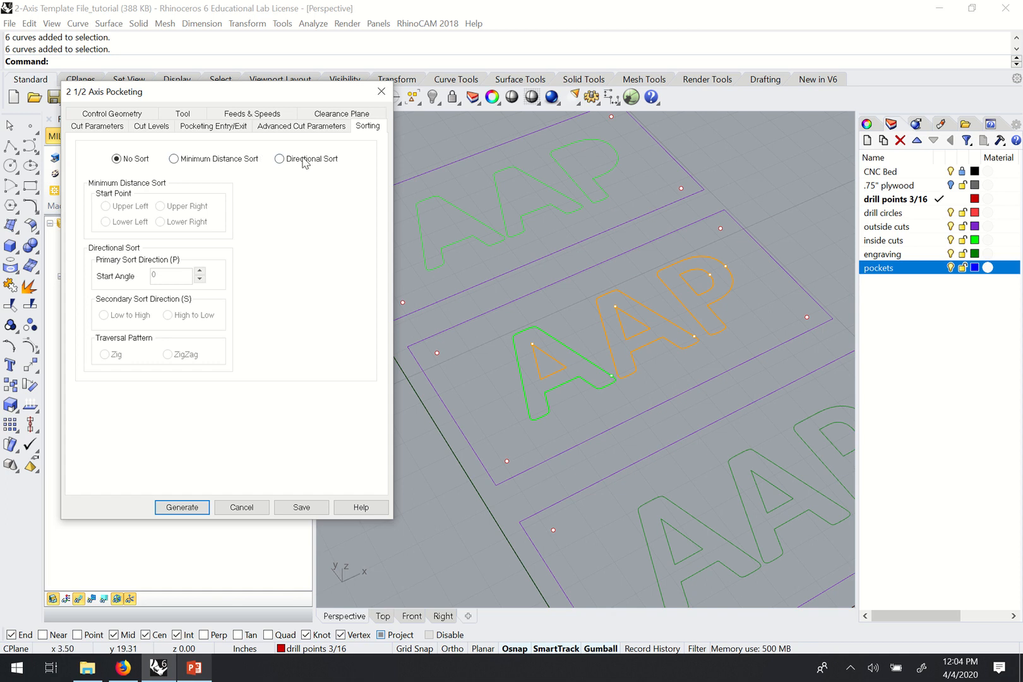
pyautogui.click(226, 128)
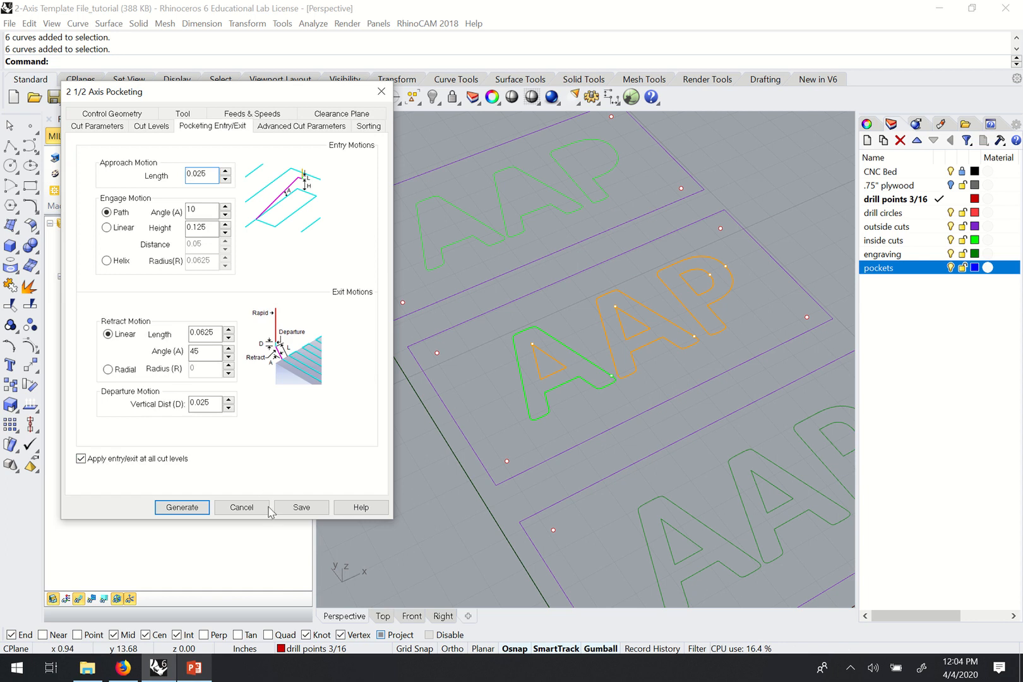
pyautogui.click(180, 508)
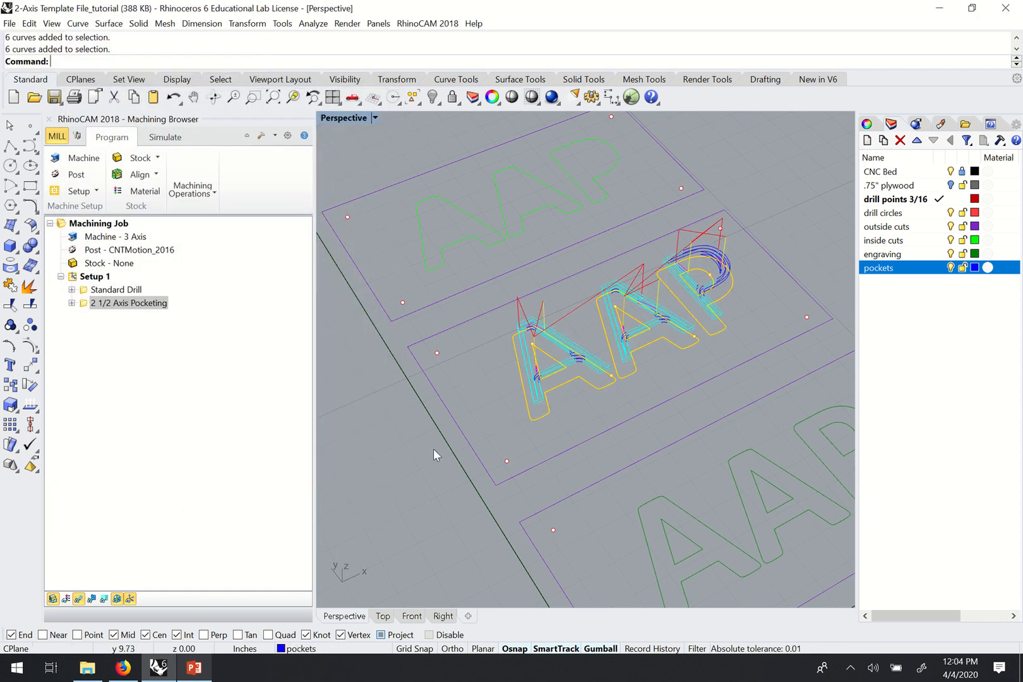
# Examine the generated pocketing toolpath over the middle AAP lettering, including its cut levels, rapid moves and entry ramps
pyautogui.scroll(10, 542, 482)
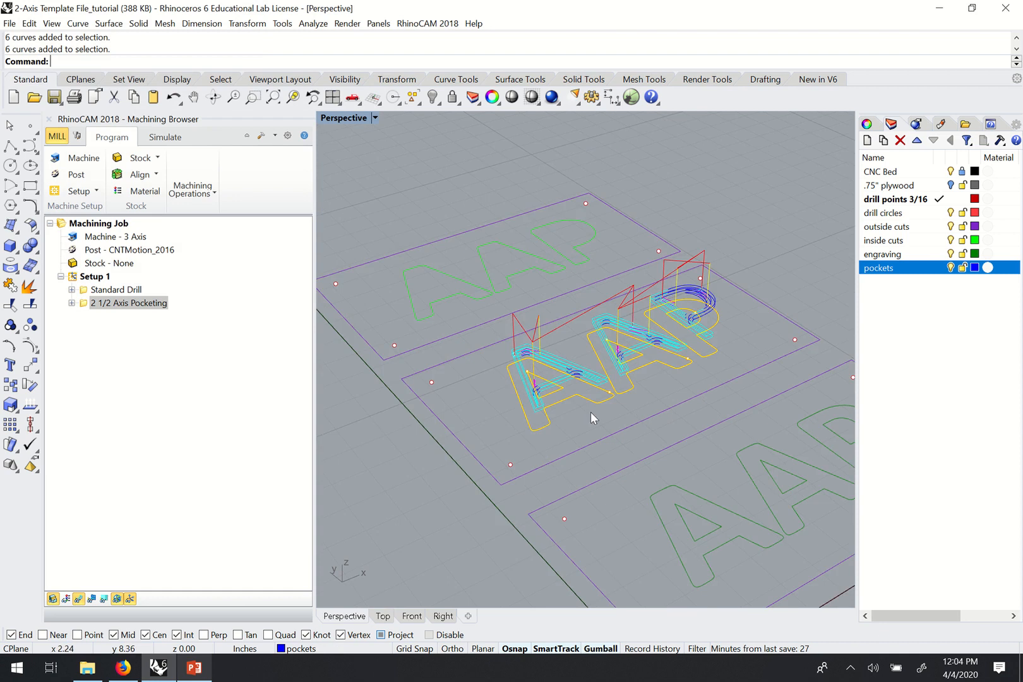
pyautogui.moveTo(576, 373); pyautogui.dragTo(601, 369, button='right')
pyautogui.scroll(-2, 576, 353)
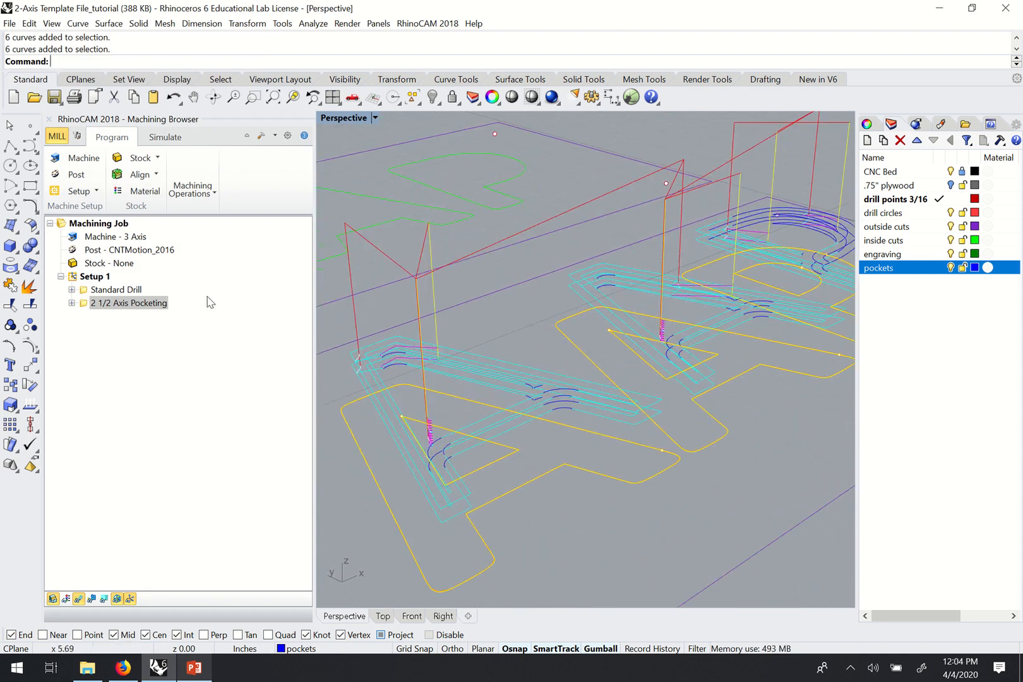
pyautogui.scroll(-2, 529, 337)
pyautogui.moveTo(504, 371); pyautogui.dragTo(487, 347, button='right')
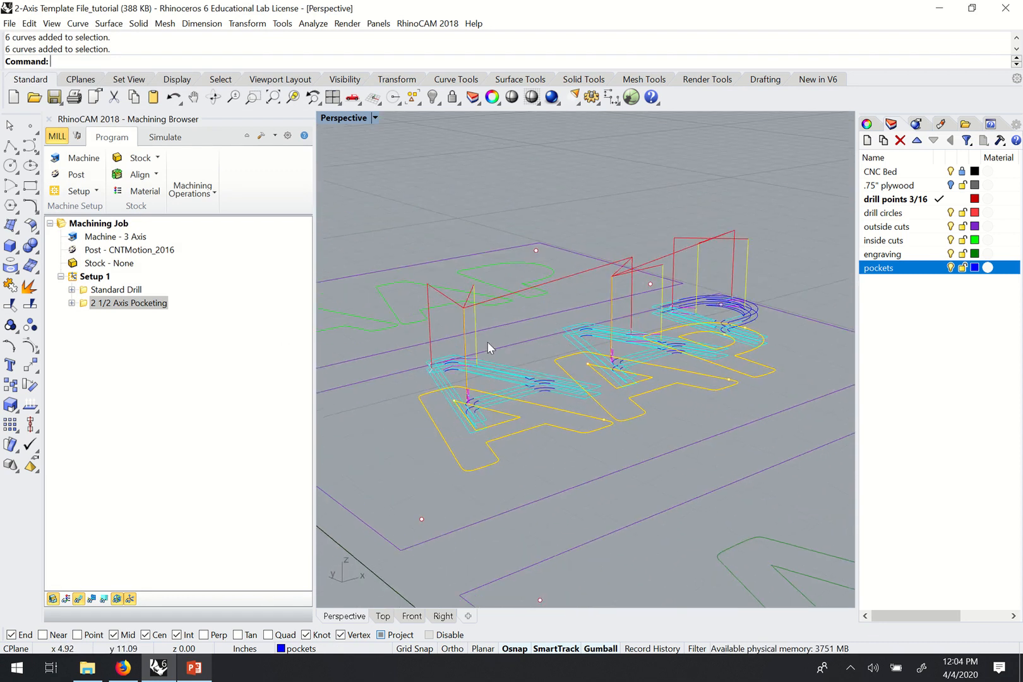
pyautogui.moveTo(662, 290); pyautogui.dragTo(650, 373, button='right')
pyautogui.scroll(2, 441, 362)
pyautogui.moveTo(442, 361); pyautogui.dragTo(478, 333, button='right')
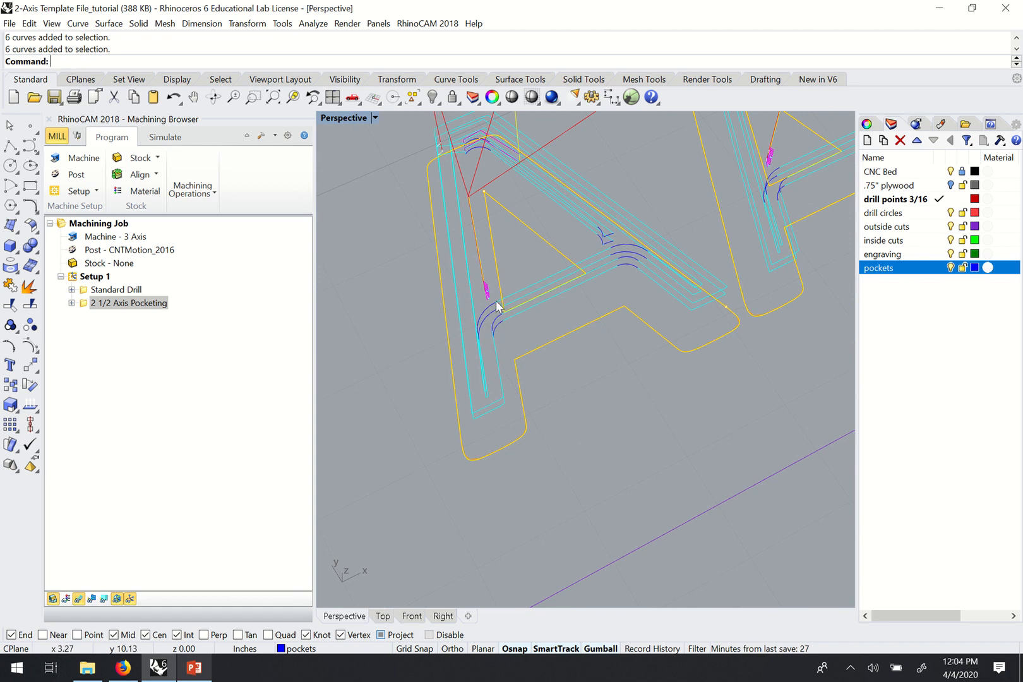
pyautogui.scroll(-2, 513, 379)
pyautogui.scroll(3, 513, 377)
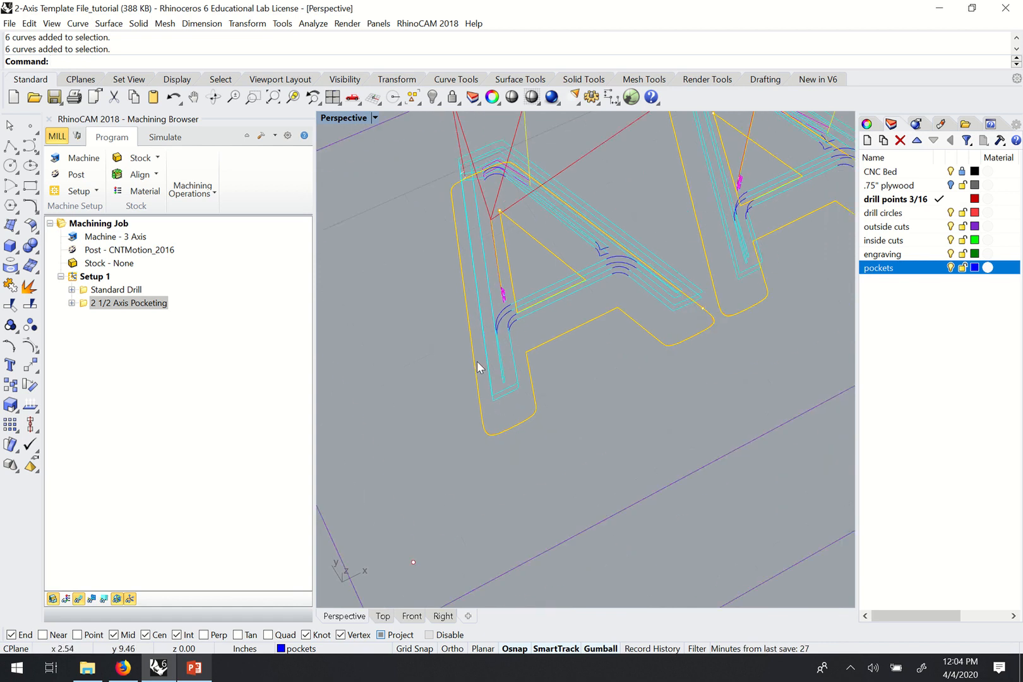
# Inspect the offset passes and the path engage moves inside the first letter A from above and at an angle
pyautogui.moveTo(477, 362); pyautogui.dragTo(476, 244, button='right')
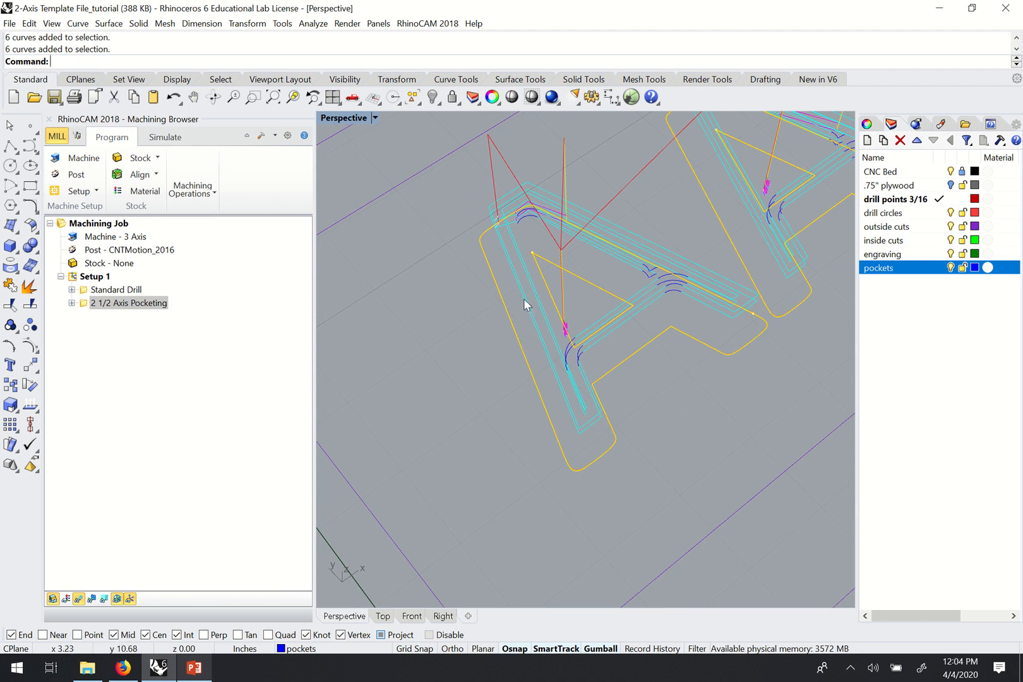
pyautogui.moveTo(636, 232); pyautogui.dragTo(508, 348, button='right')
pyautogui.scroll(-4, 538, 291)
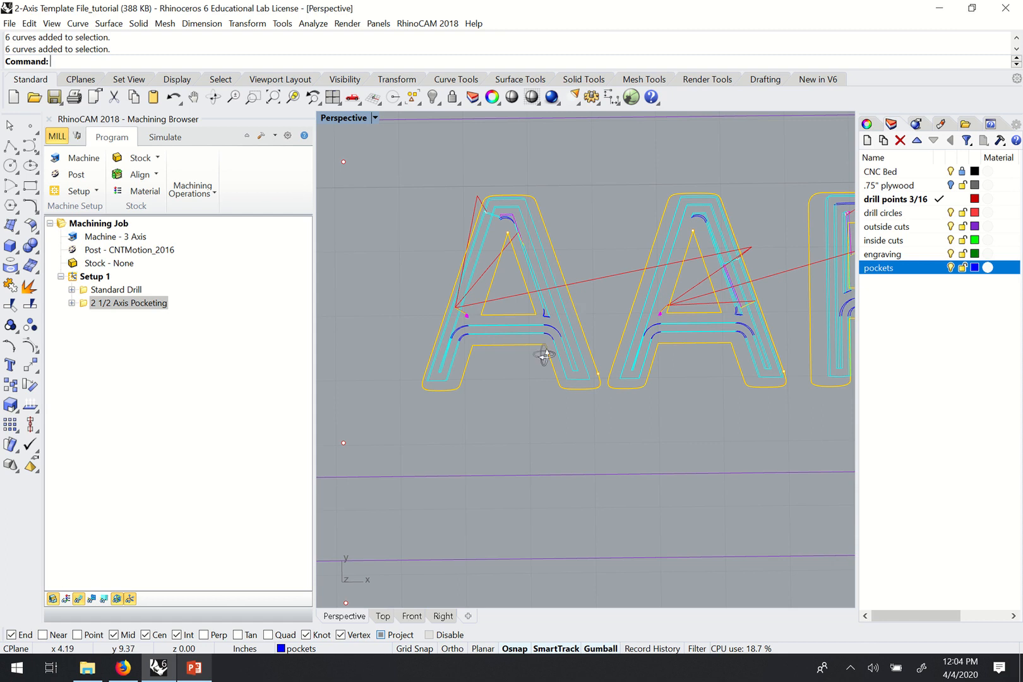
pyautogui.scroll(5, 540, 267)
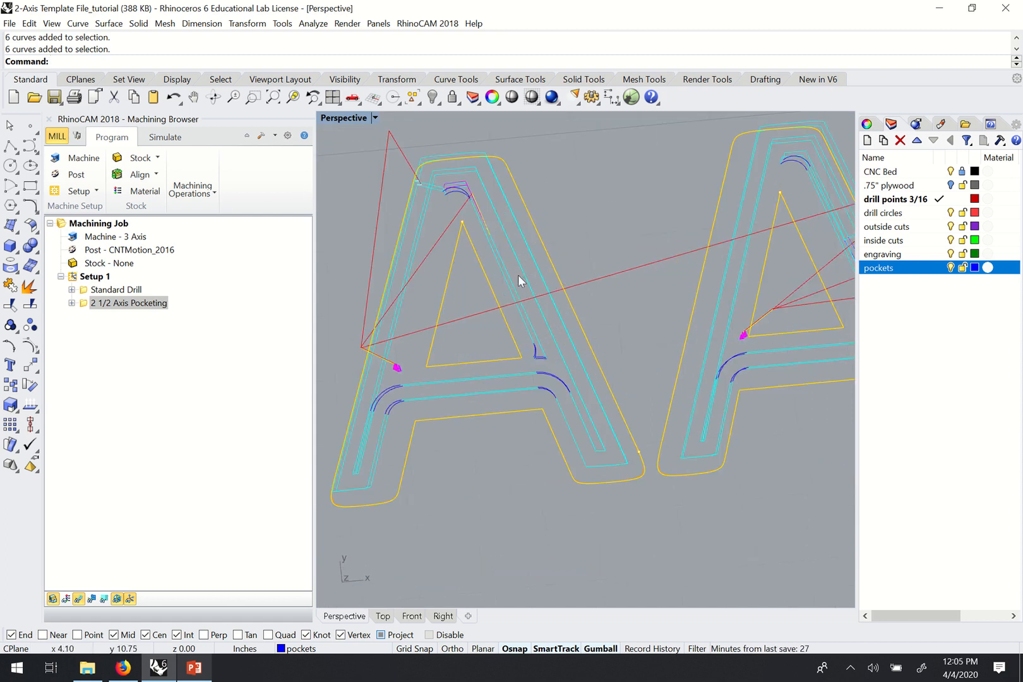
pyautogui.scroll(-3, 530, 310)
pyautogui.moveTo(539, 338); pyautogui.dragTo(509, 373, button='right')
pyautogui.scroll(5, 439, 368)
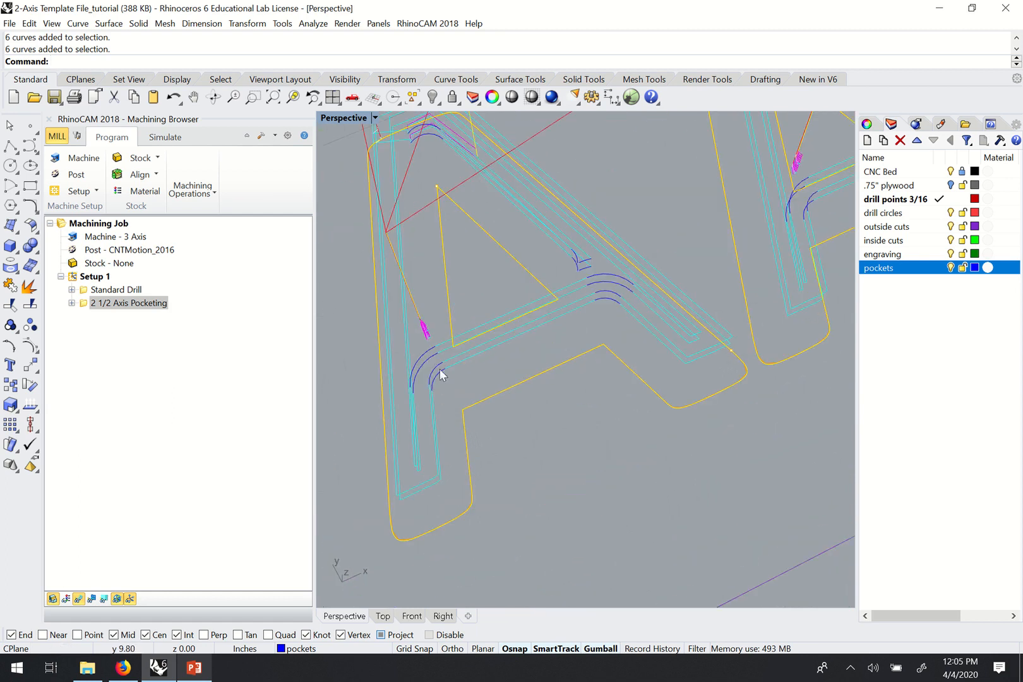
pyautogui.scroll(-5, 522, 350)
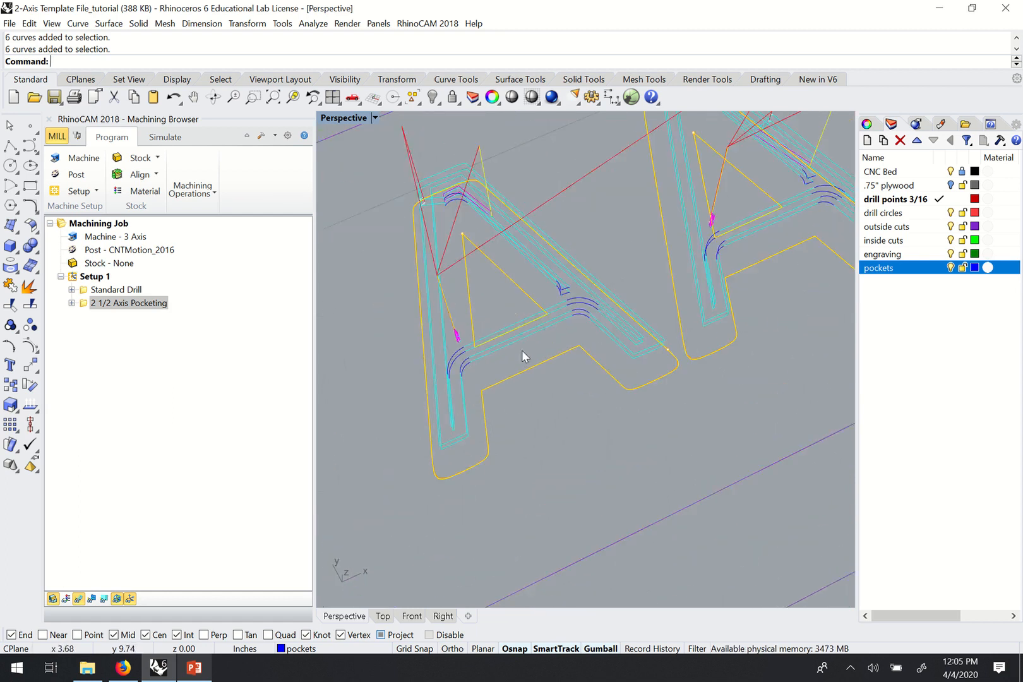
pyautogui.scroll(6, 631, 315)
# Inspect the pocketing passes and entry and retract moves inside the letter P
pyautogui.scroll(-3, 593, 303)
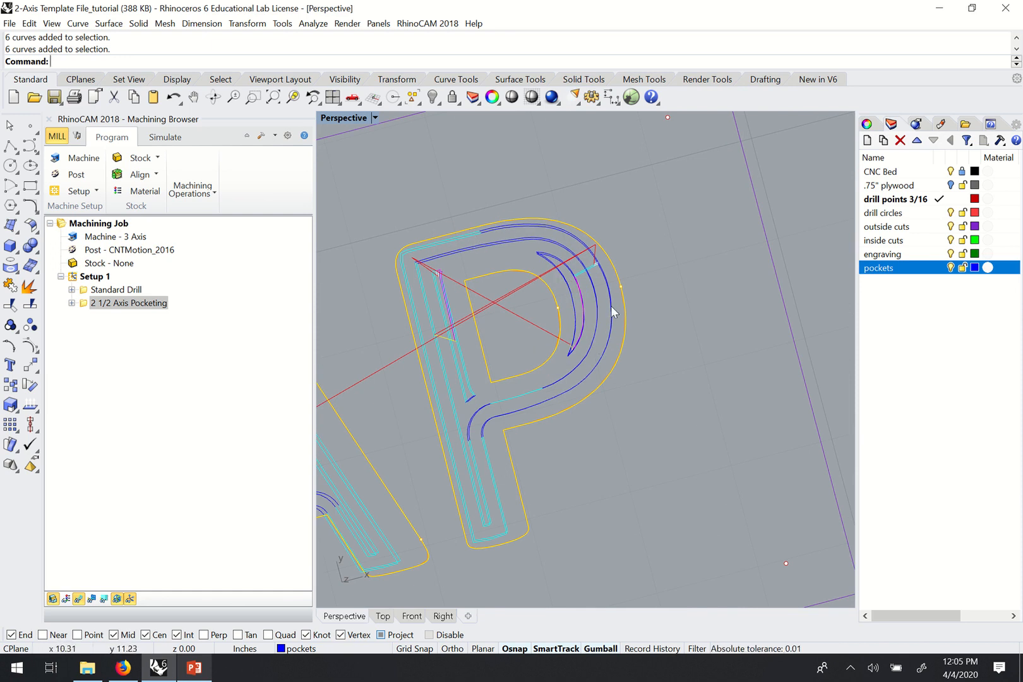
pyautogui.scroll(3, 493, 354)
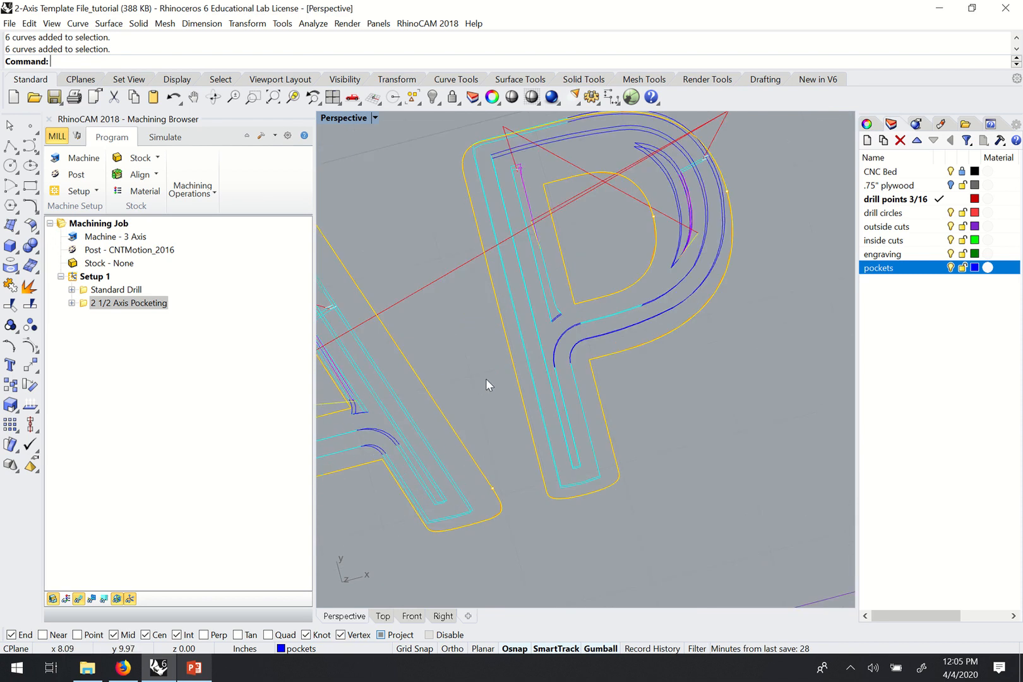
pyautogui.scroll(-5, 587, 367)
pyautogui.scroll(7, 596, 342)
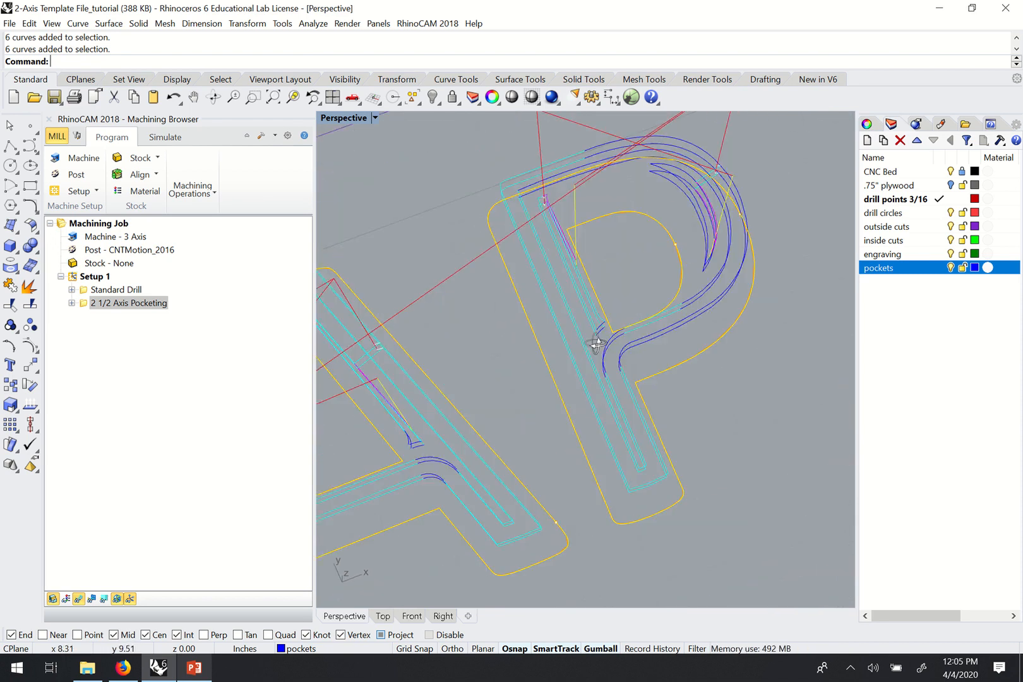
pyautogui.scroll(-10, 596, 343)
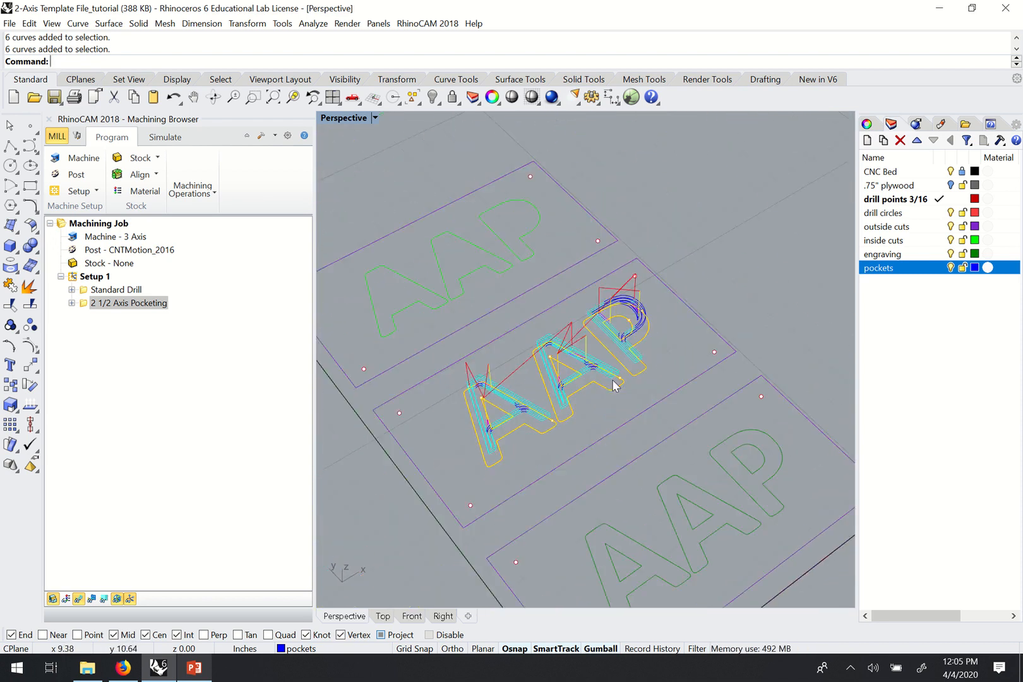
# Inspect the ramped entries and the stacked cut levels around the middle letter A, and compare them with the whole lettering
pyautogui.scroll(10, 612, 380)
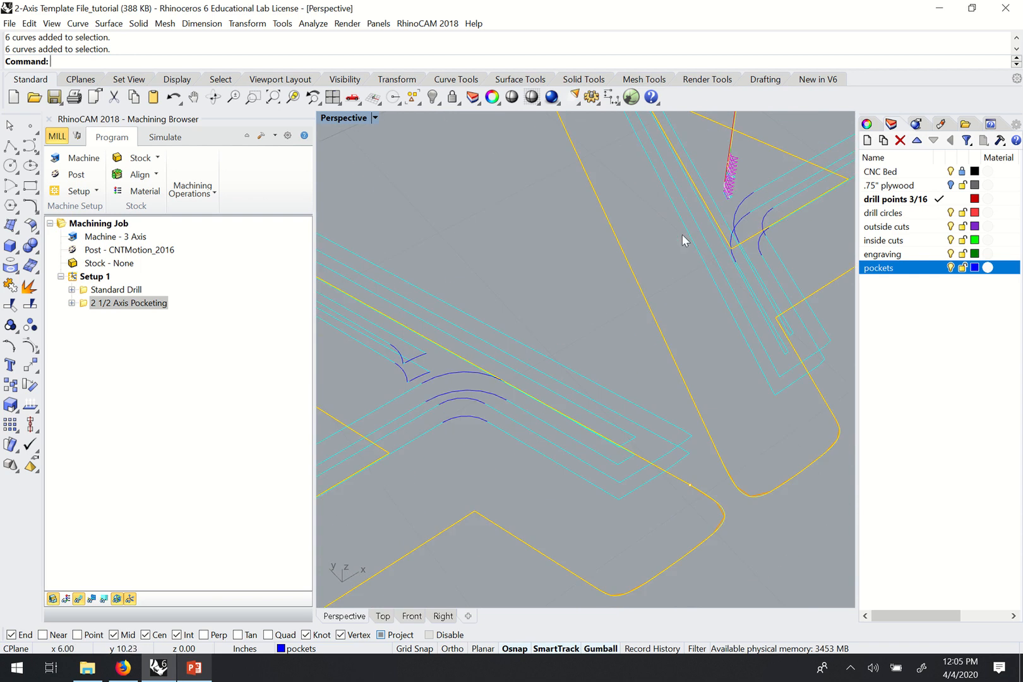
pyautogui.moveTo(682, 235); pyautogui.dragTo(640, 349, button='right')
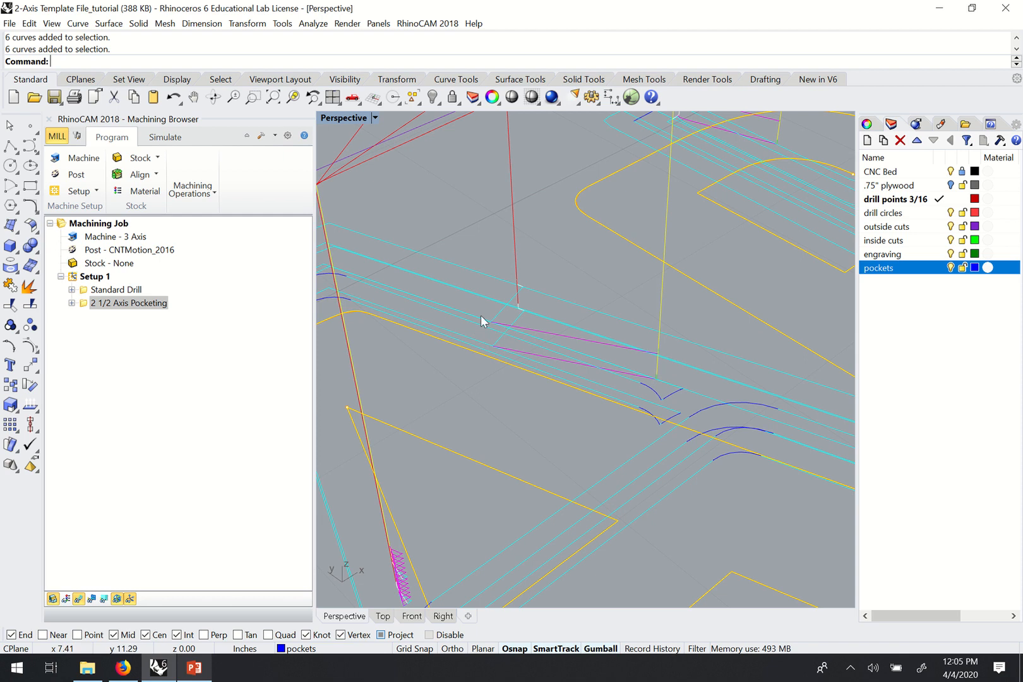
pyautogui.scroll(-5, 480, 325)
pyautogui.moveTo(479, 336); pyautogui.dragTo(573, 327, button='right')
pyautogui.scroll(-7, 596, 319)
pyautogui.moveTo(597, 283); pyautogui.dragTo(543, 384, button='right')
pyautogui.scroll(-4, 494, 353)
pyautogui.scroll(7, 546, 352)
pyautogui.scroll(-4, 547, 379)
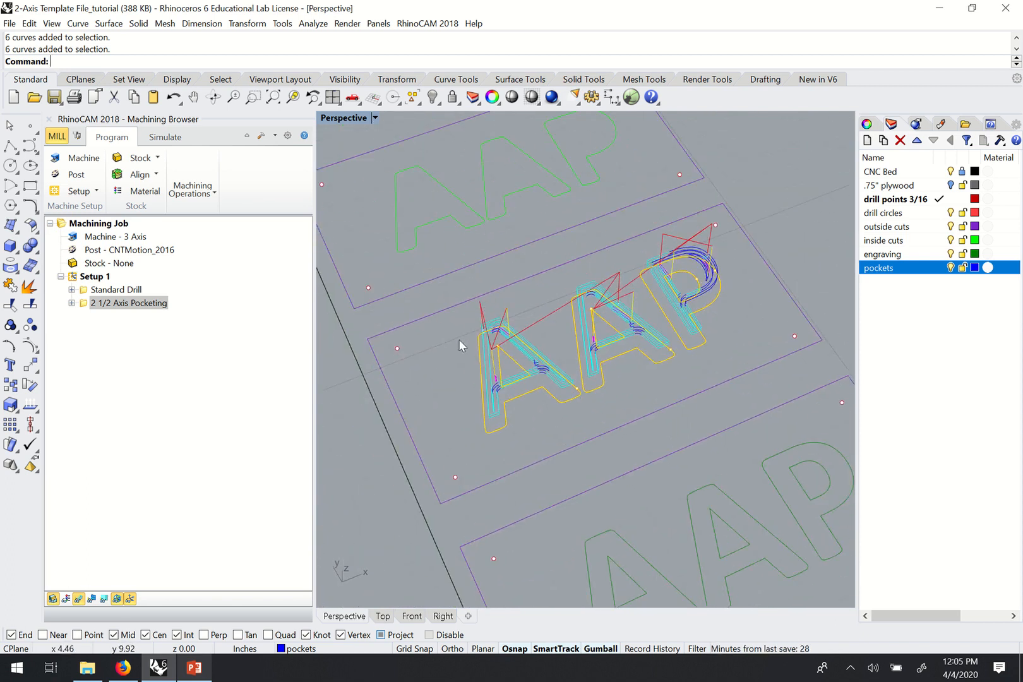
pyautogui.moveTo(459, 346); pyautogui.dragTo(435, 348, button='right')
# Reopen the 2 1/2 Axis Pocketing operation, check the stock value in its cut parameters and close it without changes
pyautogui.click(80, 303)
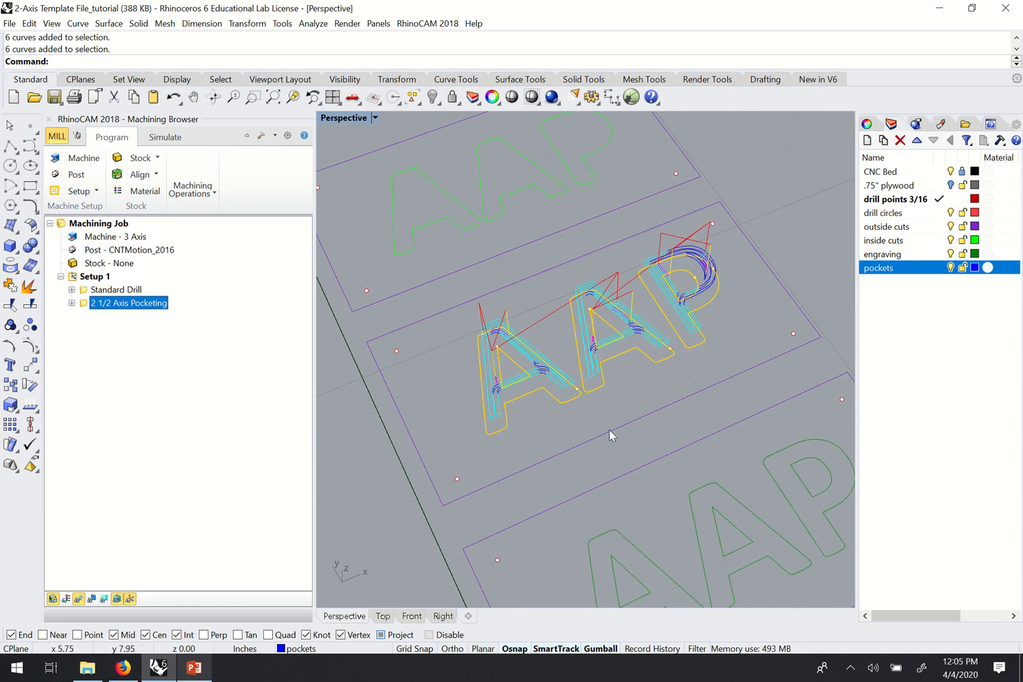
pyautogui.scroll(6, 514, 337)
pyautogui.moveTo(496, 355); pyautogui.dragTo(470, 341, button='right')
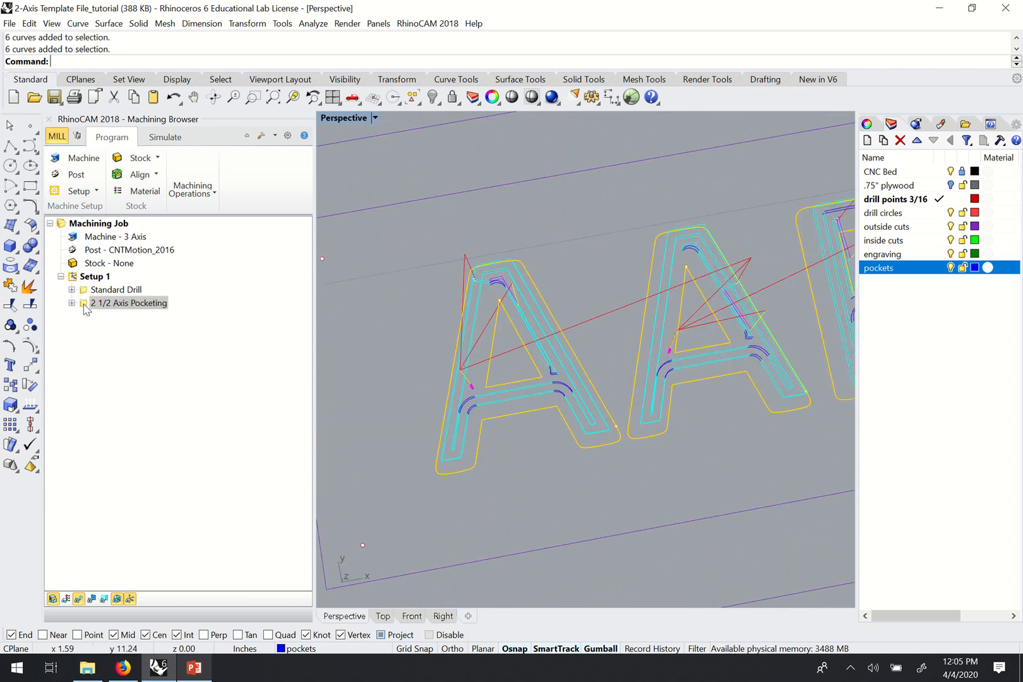
pyautogui.doubleClick(84, 305)
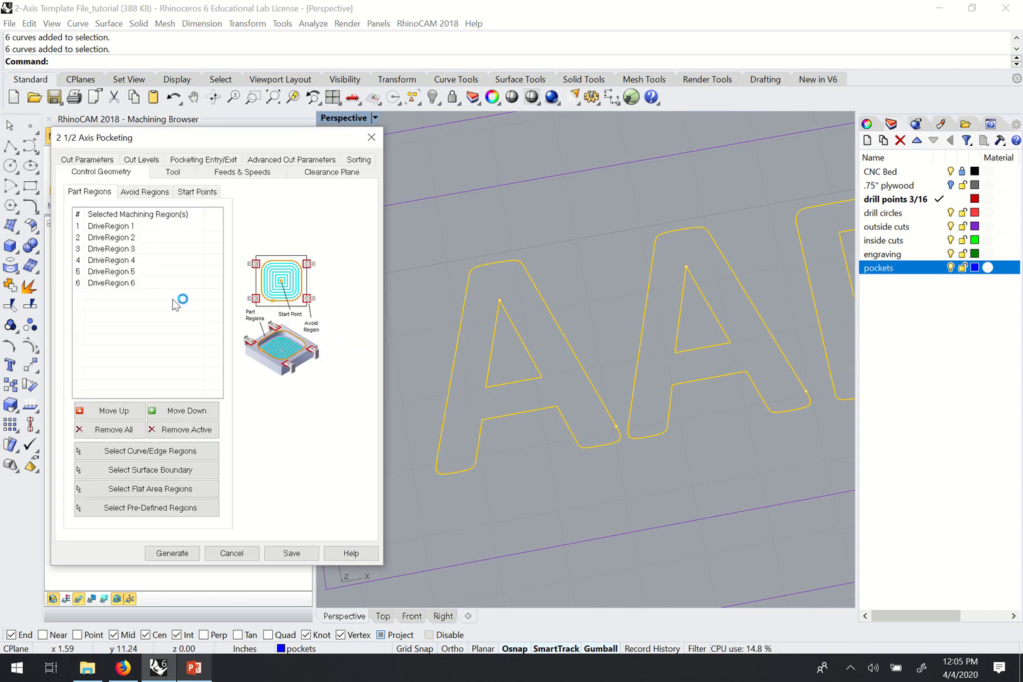
pyautogui.click(87, 159)
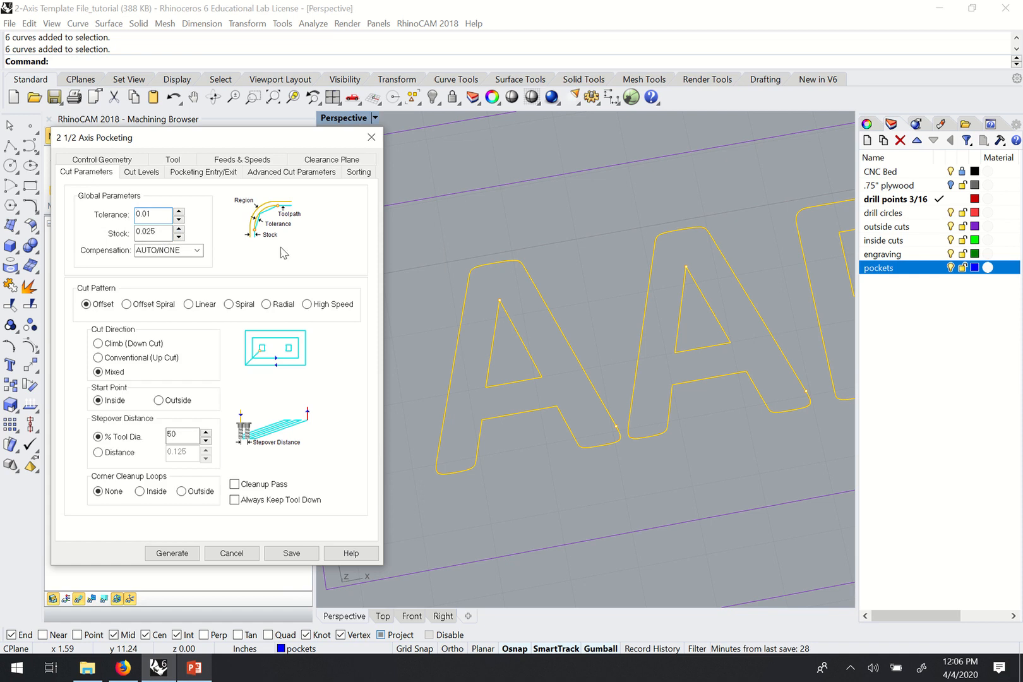
pyautogui.doubleClick(152, 231)
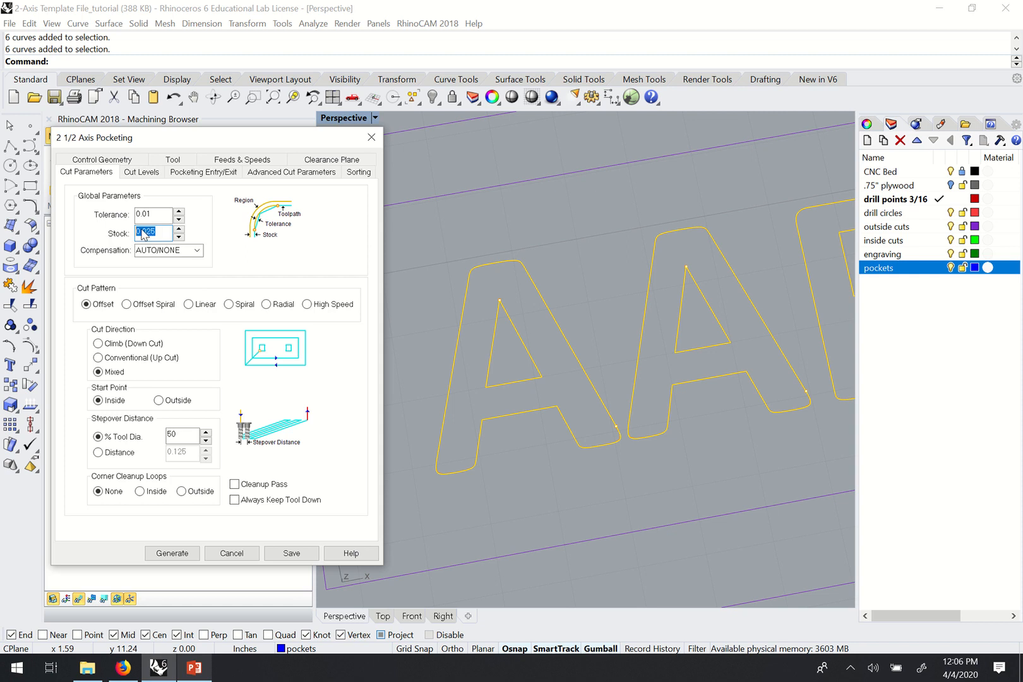
pyautogui.moveTo(150, 238)
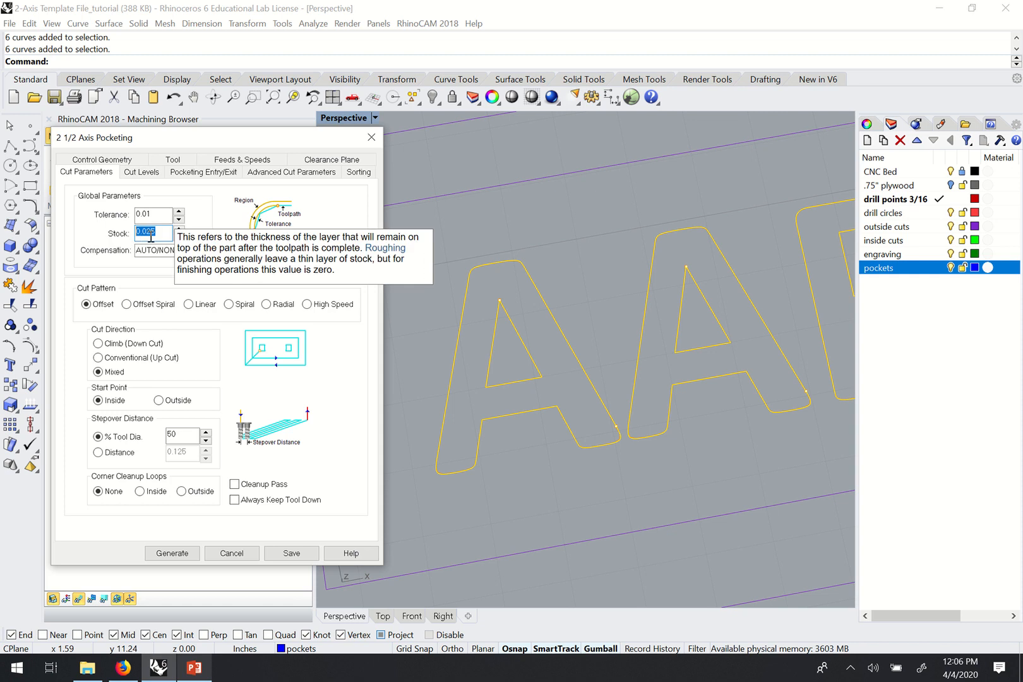
pyautogui.click(371, 138)
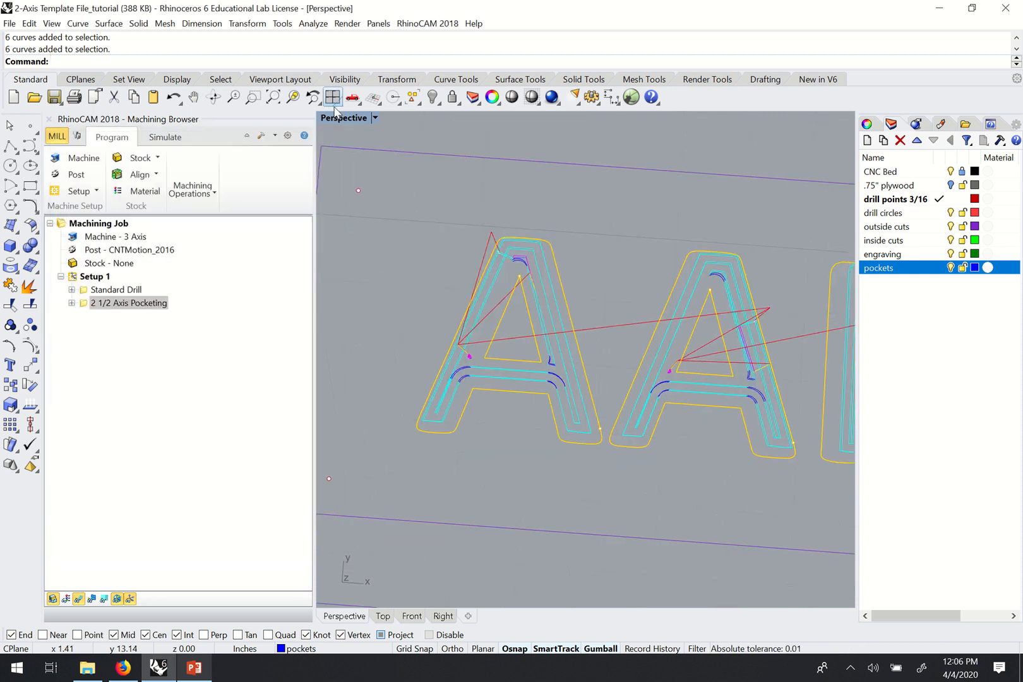
# Maximize the Top view and examine the gap between the outermost toolpath pass and the outline of the middle letter A
pyautogui.doubleClick(335, 117)
pyautogui.doubleClick(329, 118)
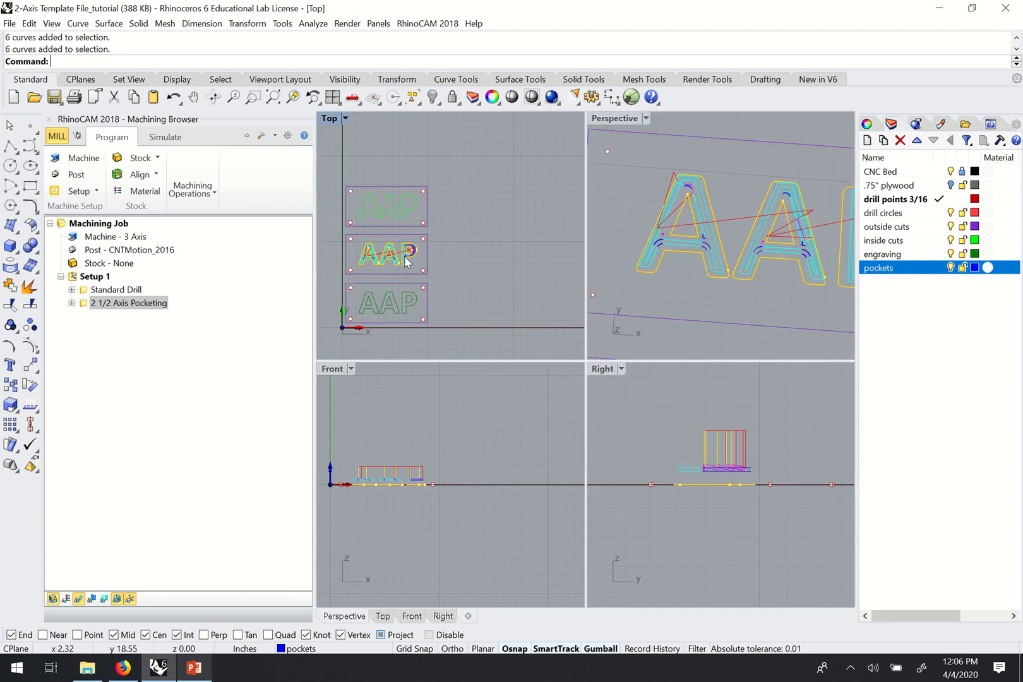
pyautogui.scroll(10, 468, 385)
pyautogui.scroll(5, 465, 370)
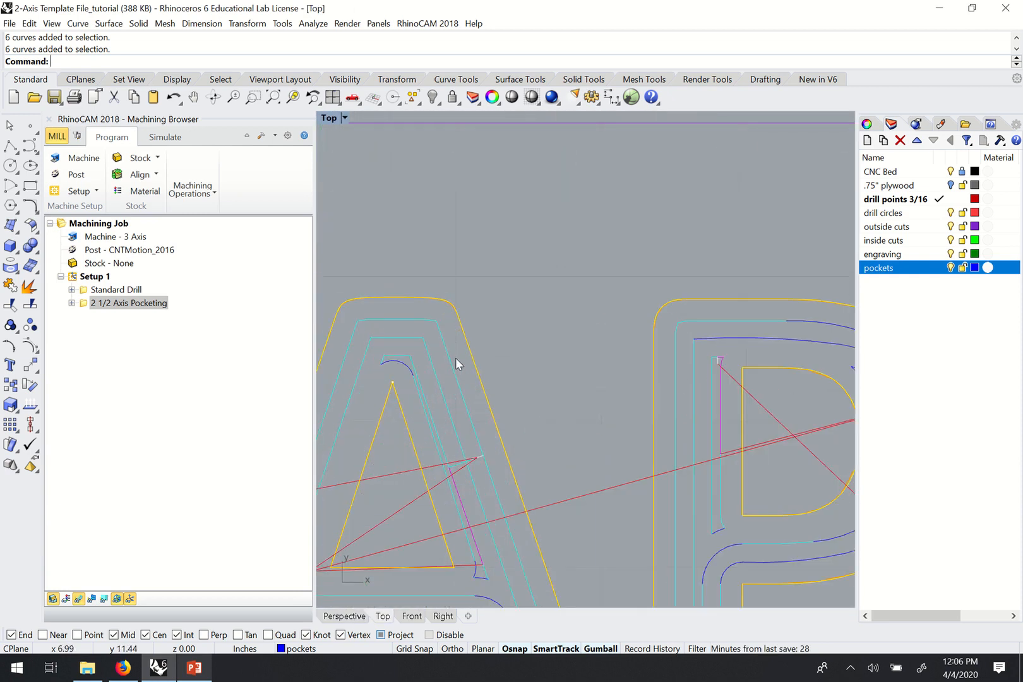
pyautogui.scroll(4, 457, 363)
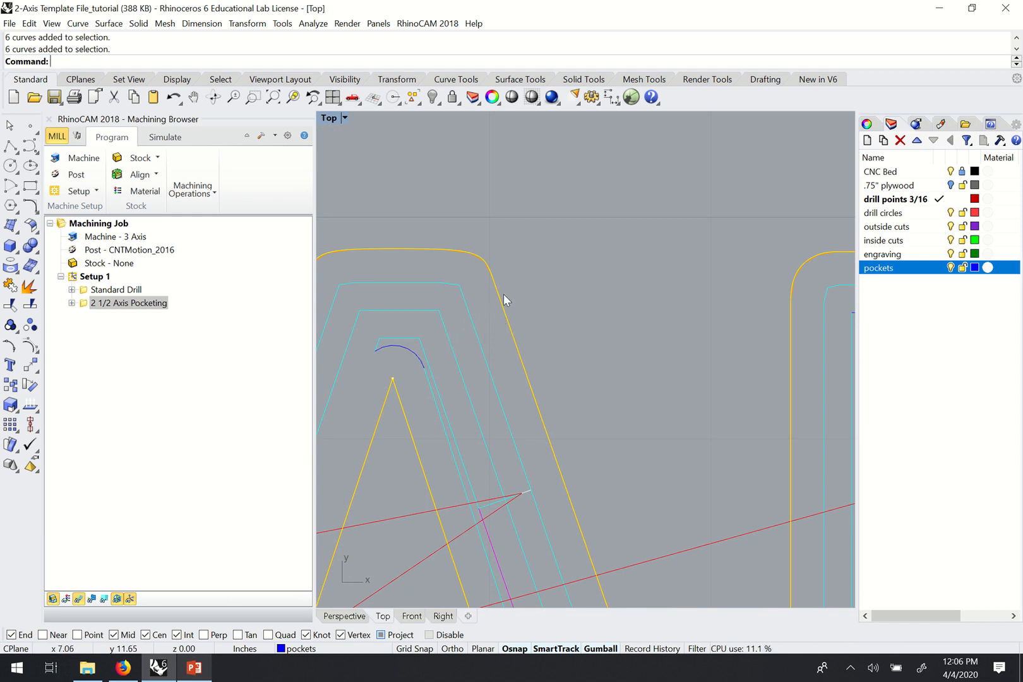
pyautogui.scroll(-3, 478, 318)
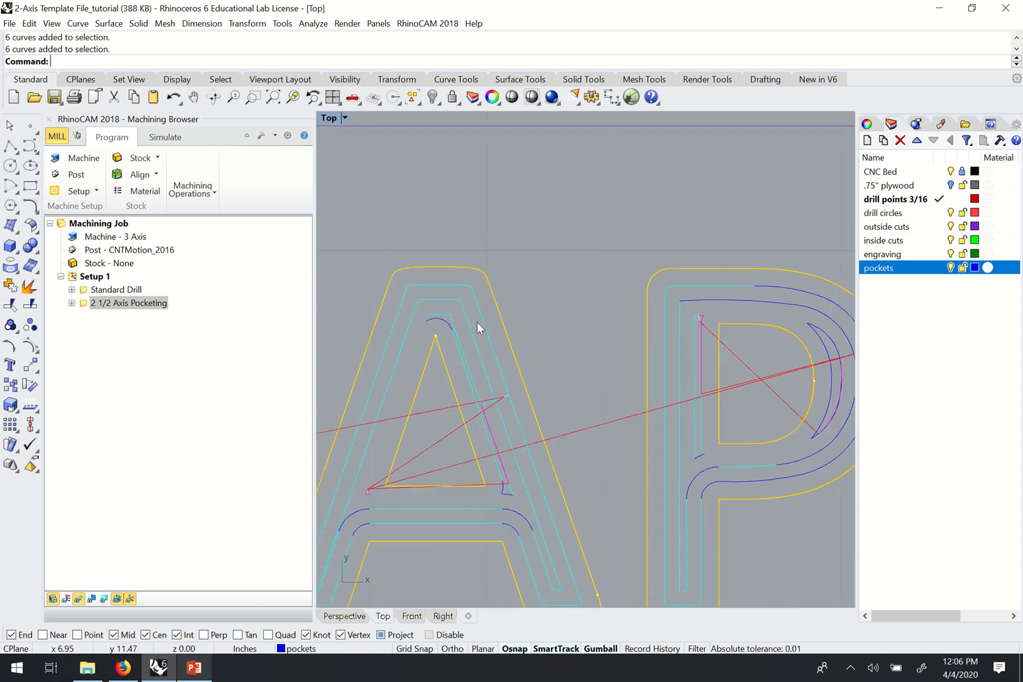
pyautogui.scroll(5, 524, 333)
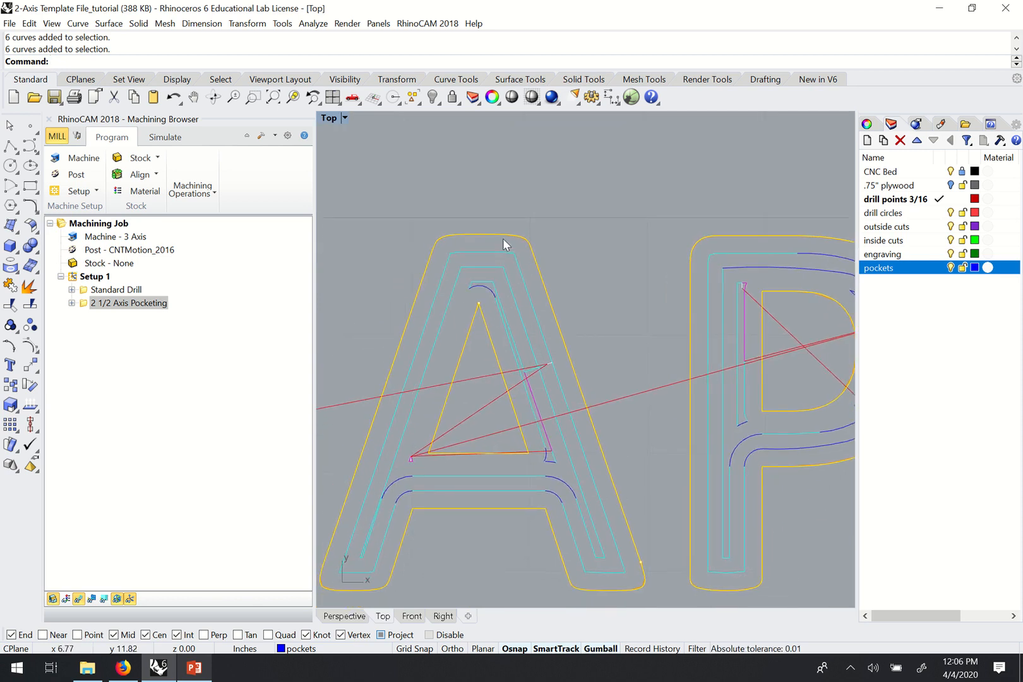
pyautogui.scroll(-3, 521, 281)
pyautogui.scroll(2, 517, 276)
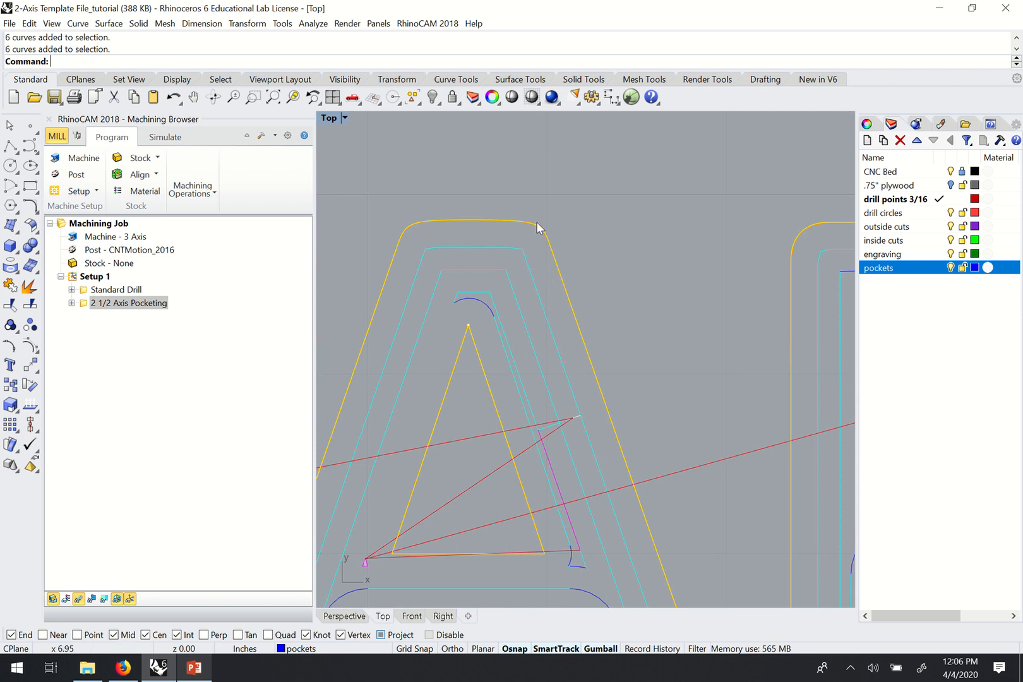
pyautogui.scroll(1, 543, 259)
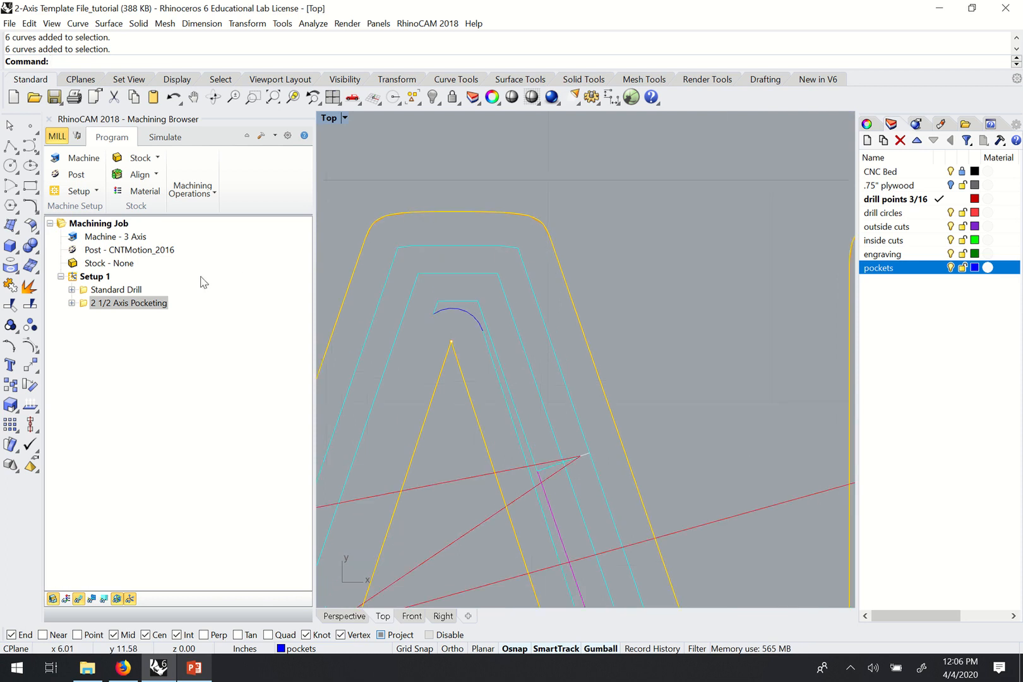
# Reopen the 2 1/2 Axis Pocketing operation, review the stock value against the middle letter A's outline and cancel without changes
pyautogui.doubleClick(82, 304)
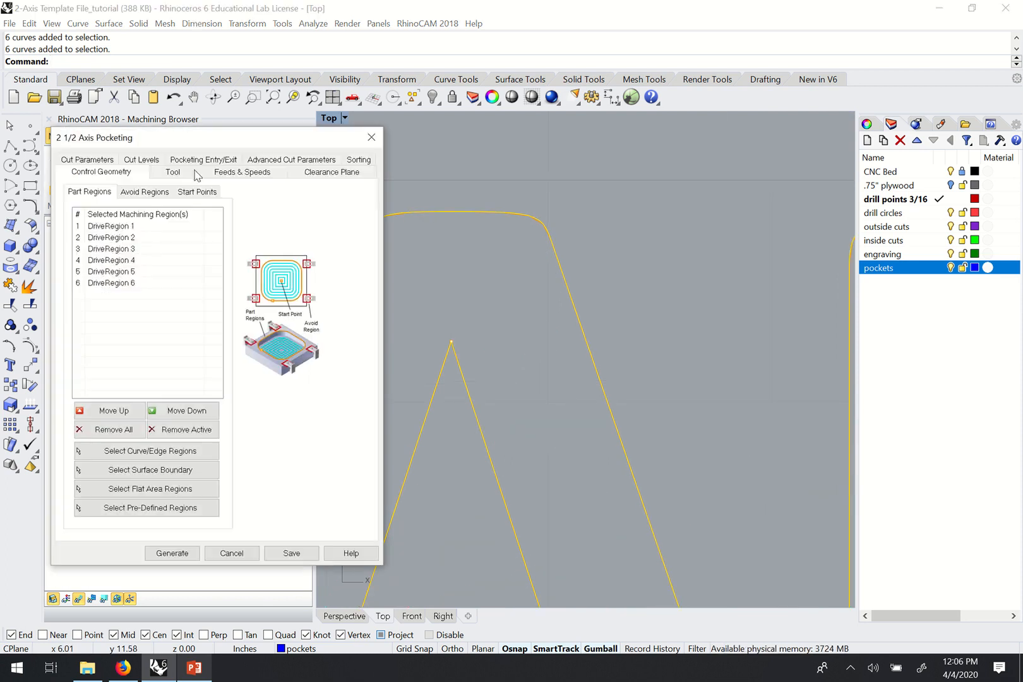
pyautogui.click(98, 161)
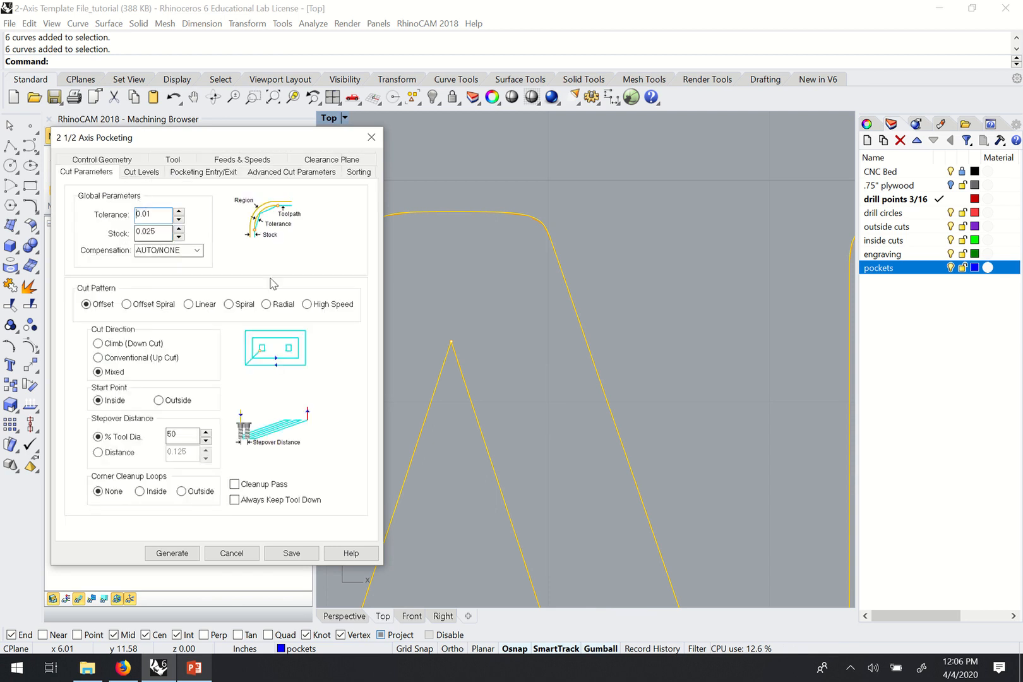
pyautogui.moveTo(558, 376); pyautogui.dragTo(632, 341, button='right')
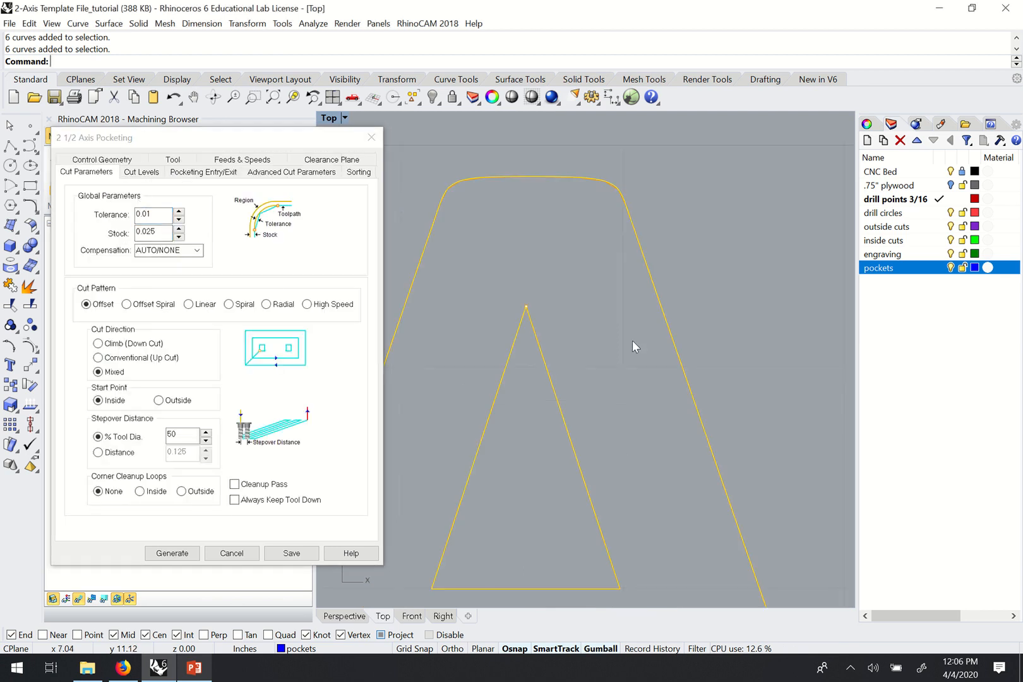
pyautogui.click(156, 238)
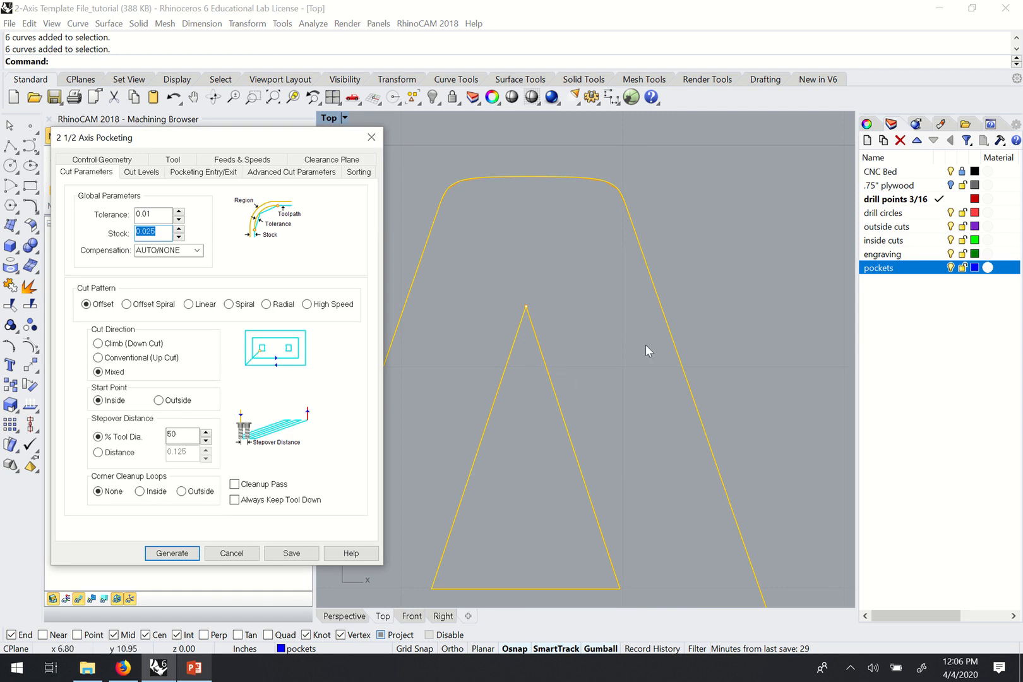
pyautogui.click(249, 552)
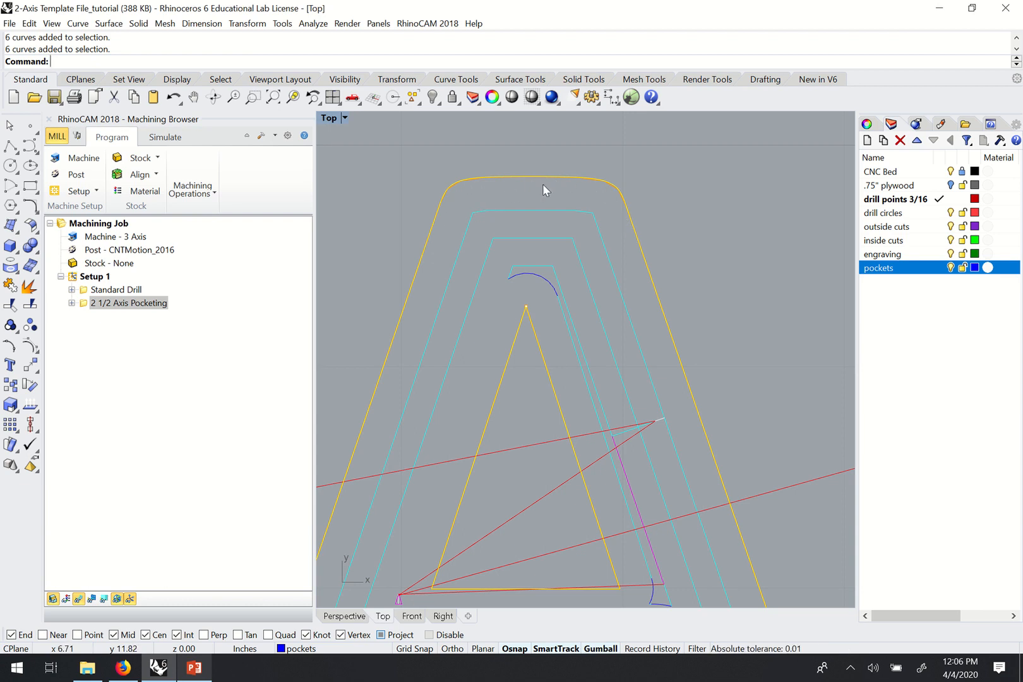
# Examine the pocketing passes across all three letters of the middle AAP lettering in the Top view
pyautogui.scroll(-8, 566, 229)
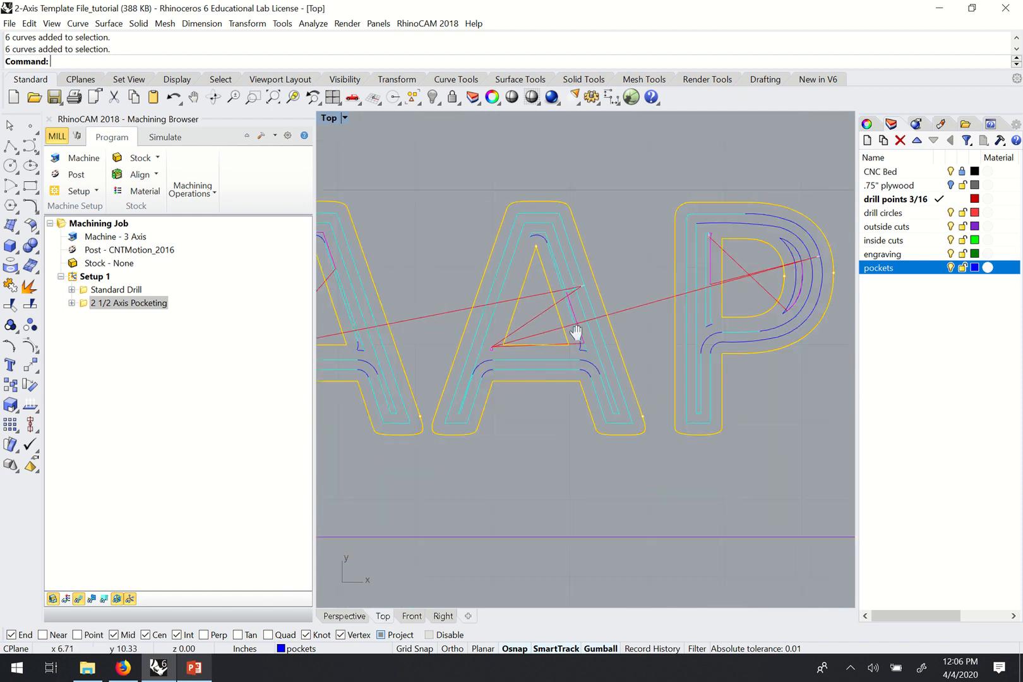
pyautogui.moveTo(561, 372); pyautogui.dragTo(593, 355, button='right')
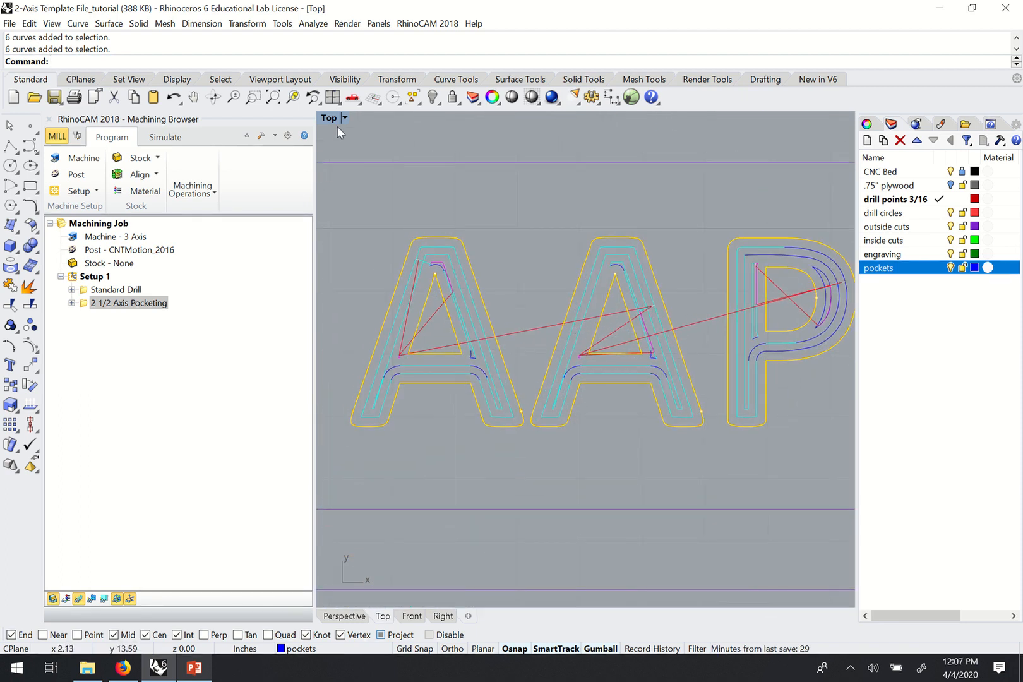
pyautogui.scroll(-5, 589, 342)
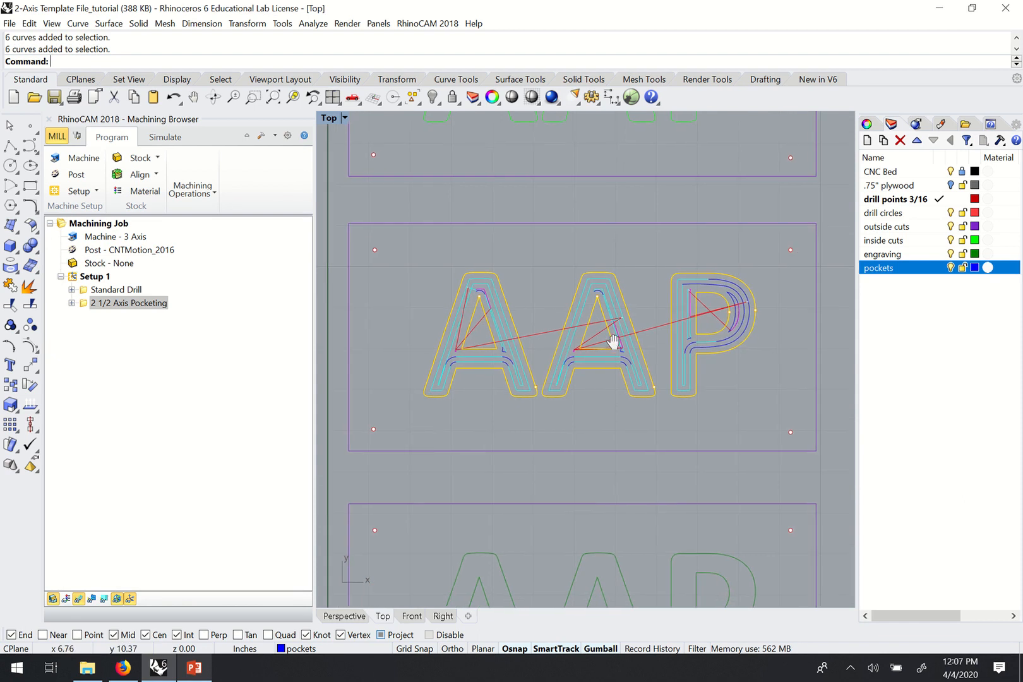
pyautogui.moveTo(613, 342); pyautogui.dragTo(615, 341, button='right')
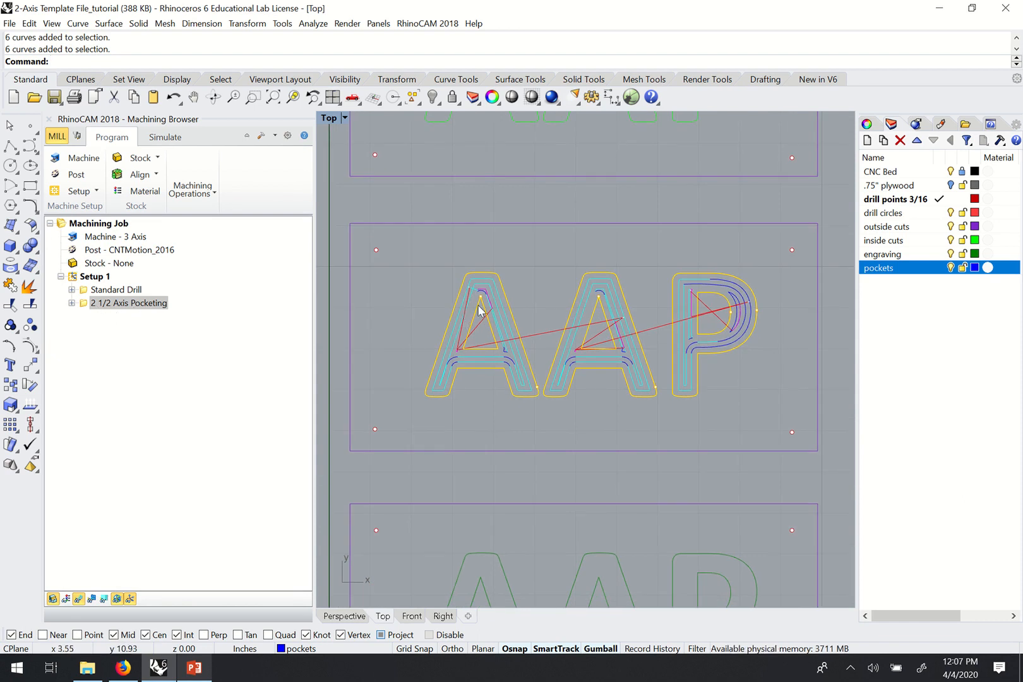
pyautogui.scroll(3, 478, 305)
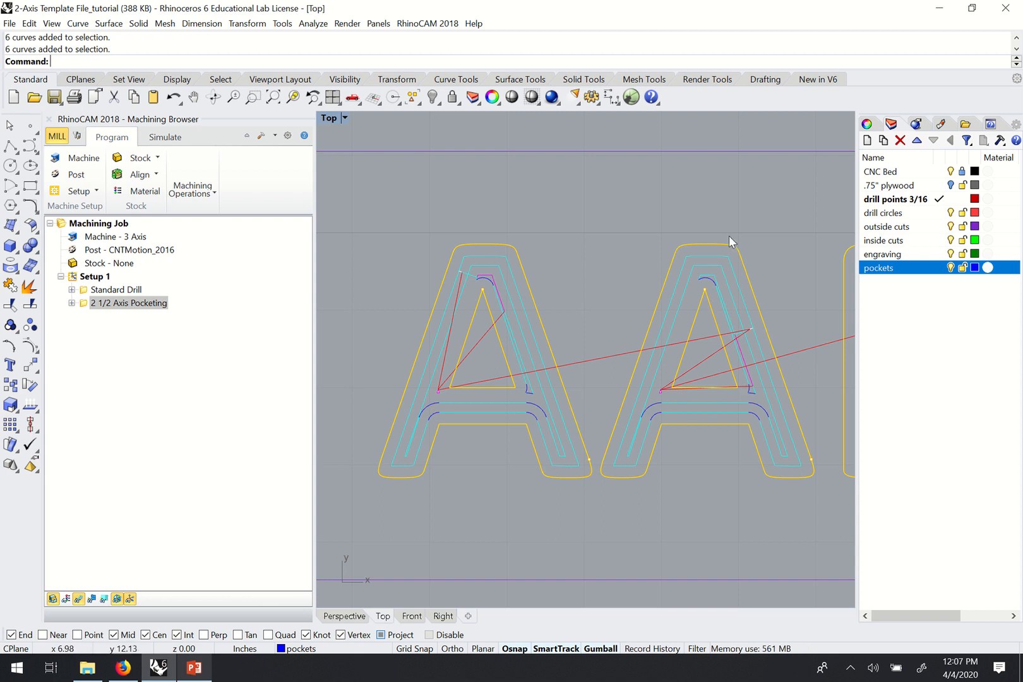
pyautogui.scroll(-5, 634, 448)
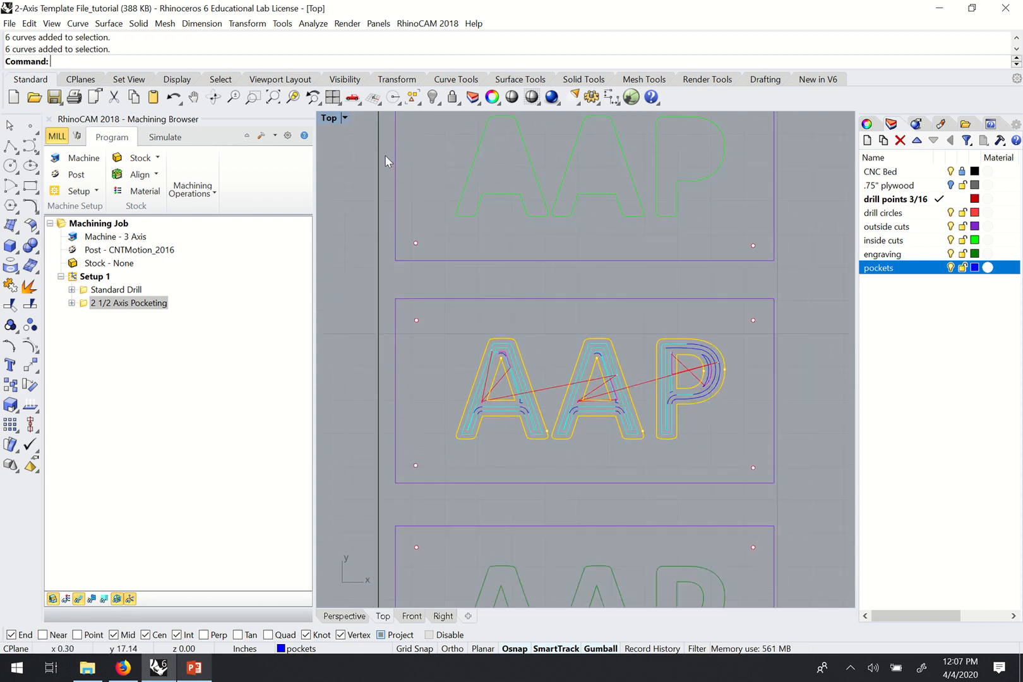
# Switch from the Top view to a maximized Perspective view and examine the pocketing toolpath over the middle lettering
pyautogui.doubleClick(328, 118)
pyautogui.doubleClick(634, 119)
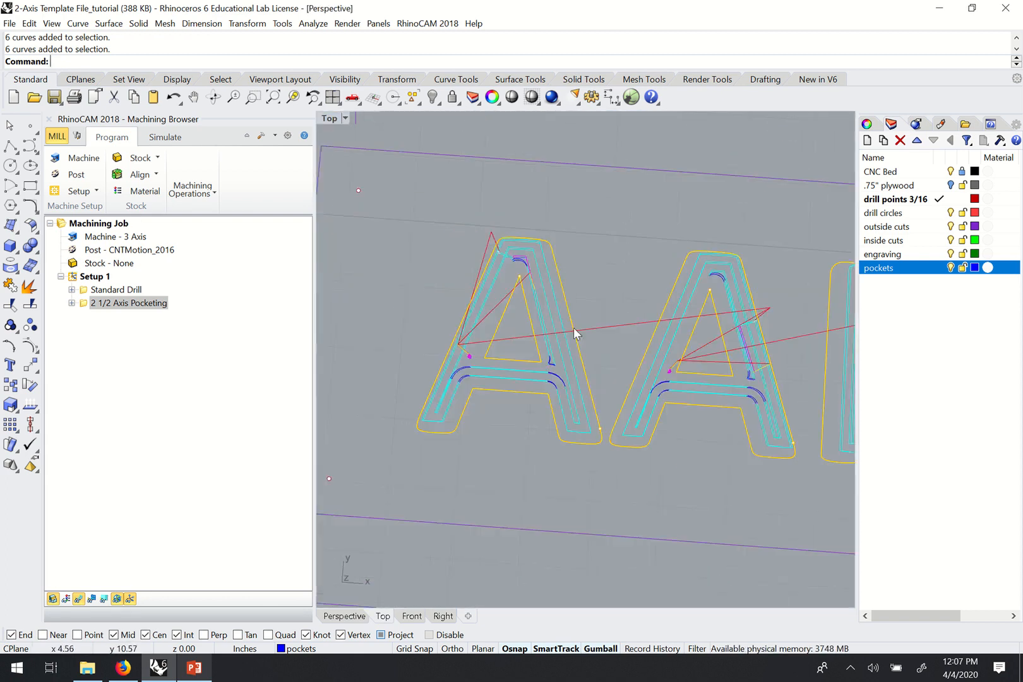
pyautogui.moveTo(573, 329); pyautogui.dragTo(665, 363, button='right')
pyautogui.scroll(-2, 660, 336)
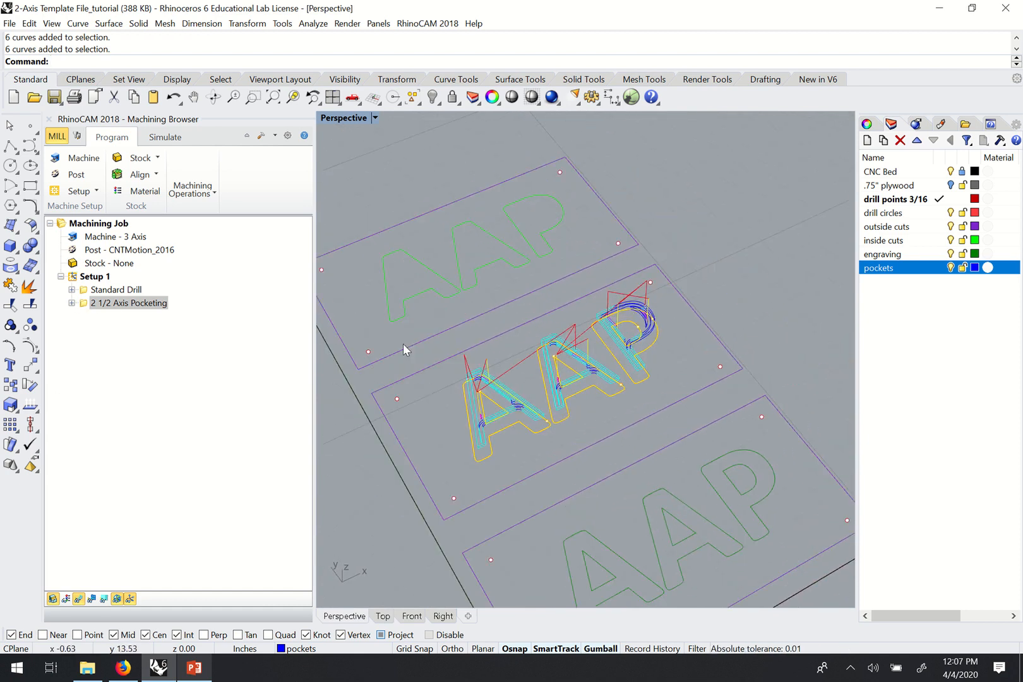
pyautogui.moveTo(541, 341); pyautogui.dragTo(496, 413, button='right')
pyautogui.scroll(-2, 469, 426)
pyautogui.scroll(4, 564, 371)
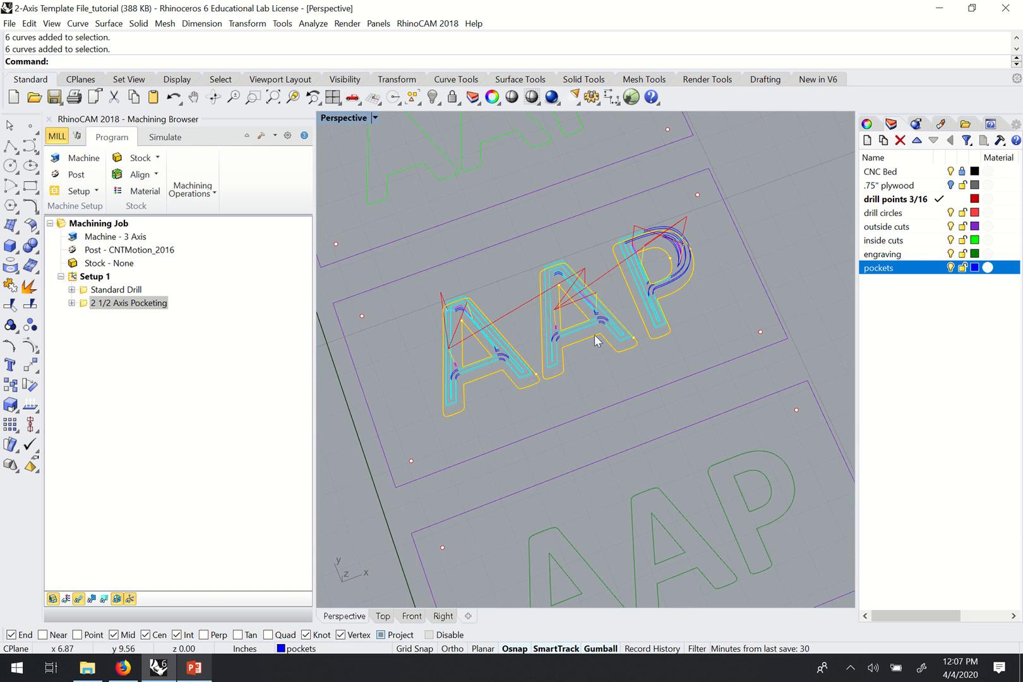
# Recheck the stock value in the 2 1/2 Axis Pocketing cut parameters and cancel without changes
pyautogui.click(86, 305)
pyautogui.doubleClick(176, 303)
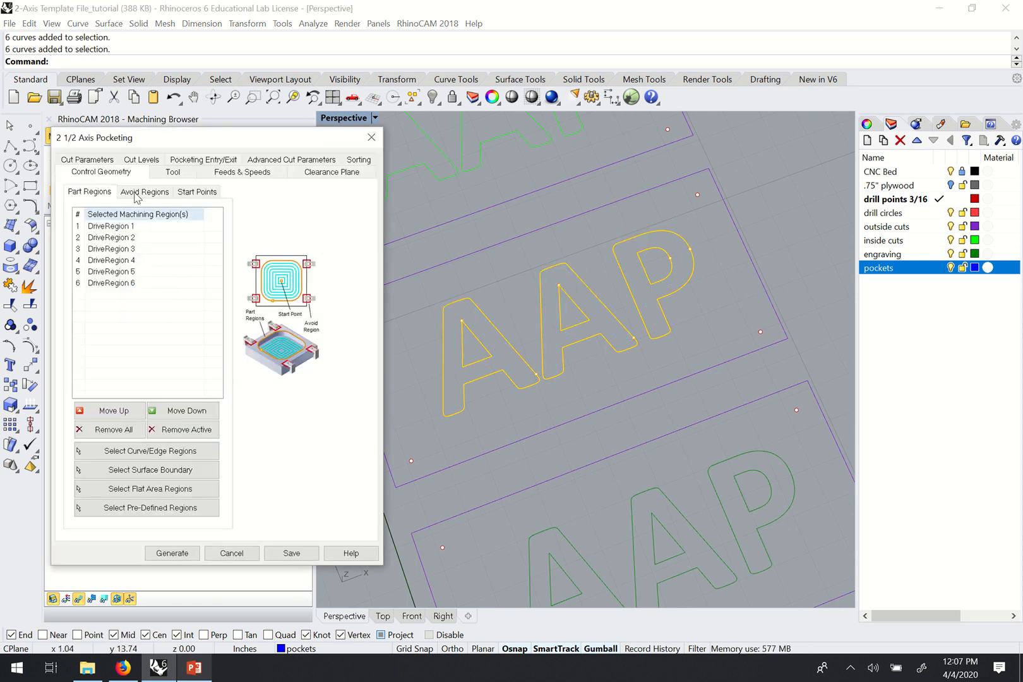
pyautogui.click(94, 160)
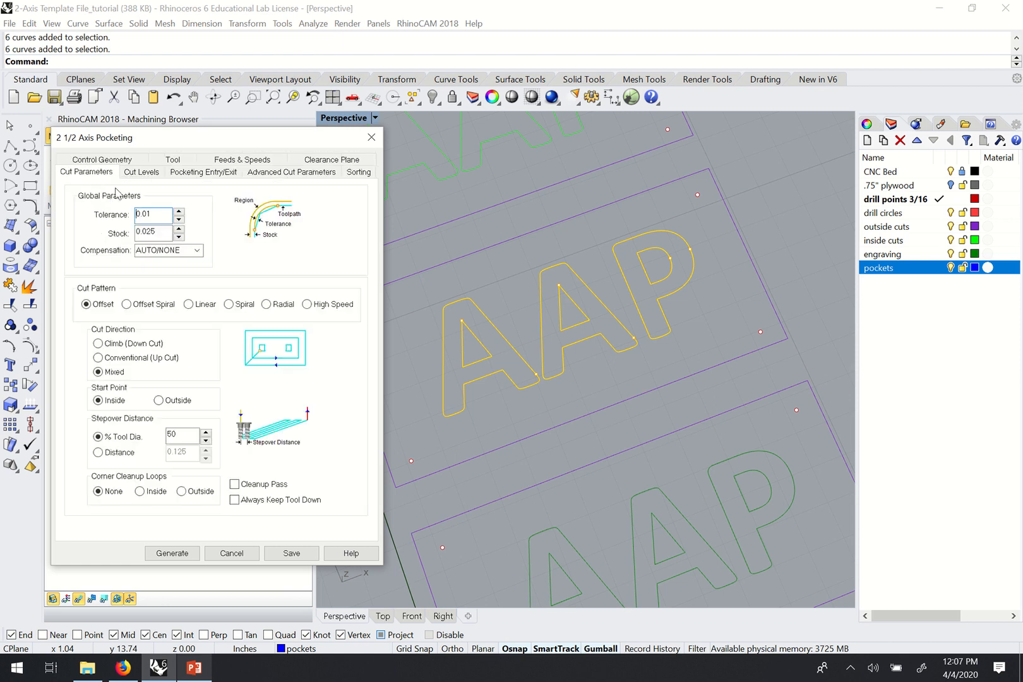
pyautogui.doubleClick(161, 232)
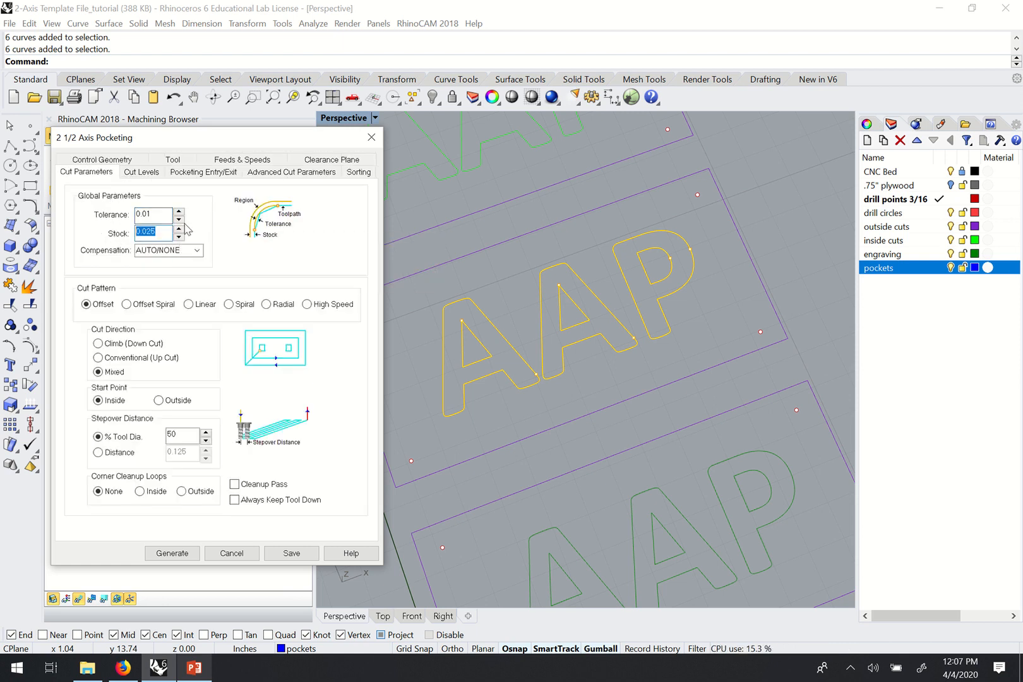
pyautogui.moveTo(217, 137); pyautogui.dragTo(244, 114)
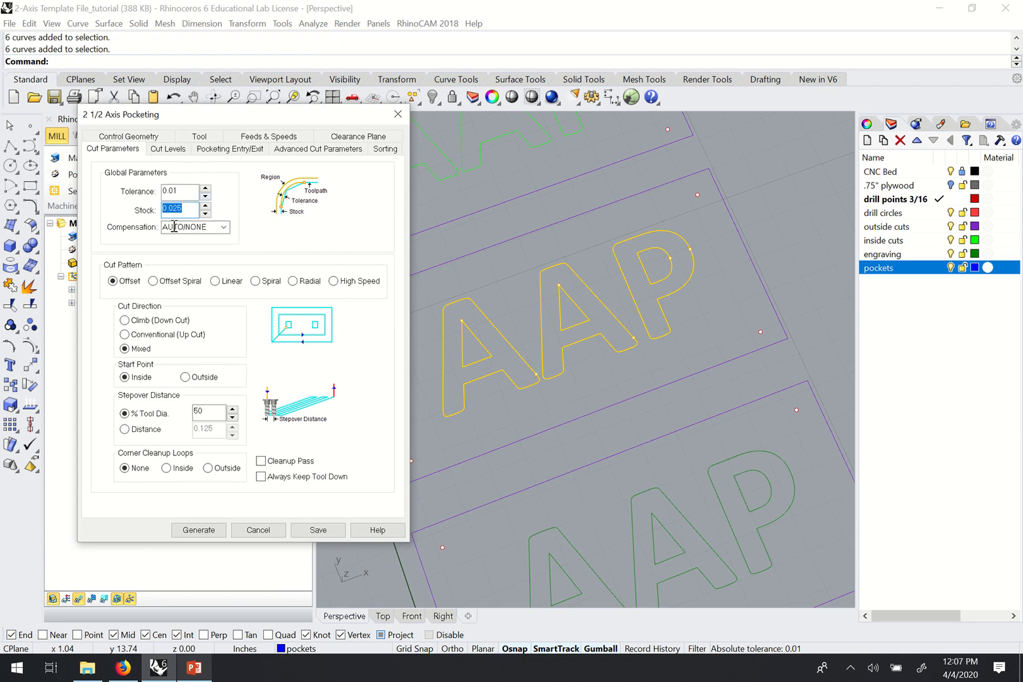
pyautogui.click(258, 531)
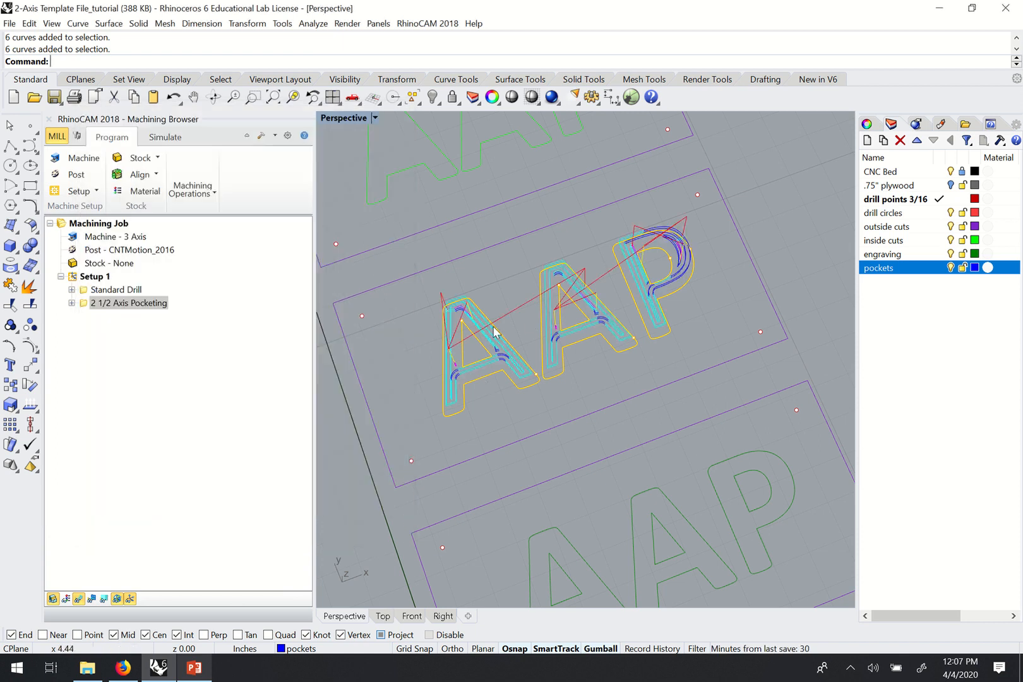
# Inspect the gap between the outer pocketing pass and the first letter A's outline, and compare it with the whole lettering
pyautogui.scroll(5, 456, 331)
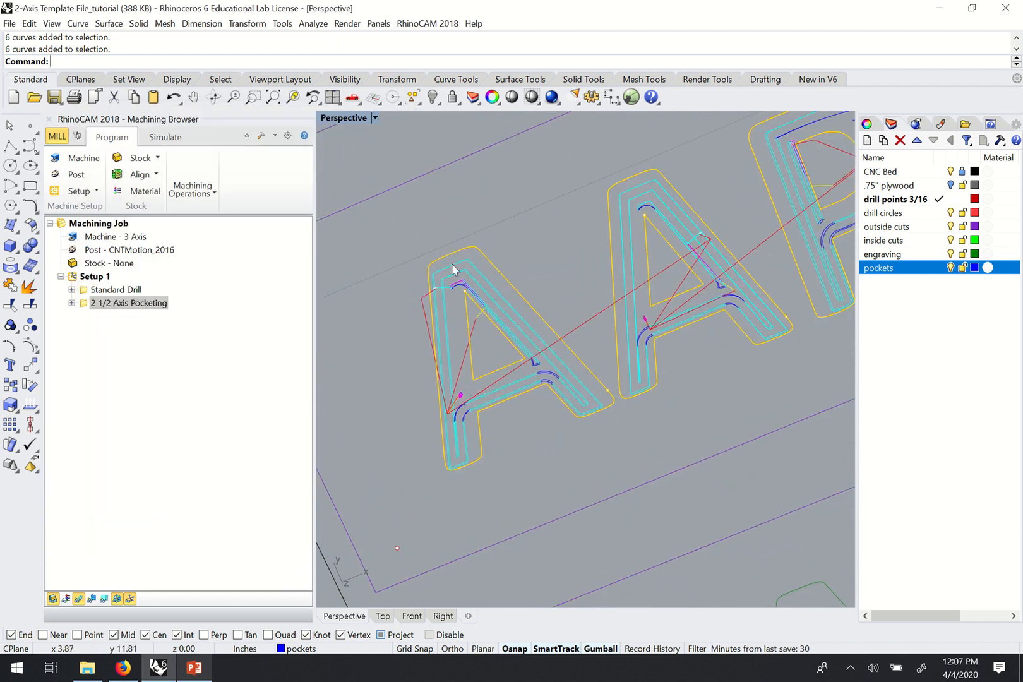
pyautogui.scroll(4, 463, 264)
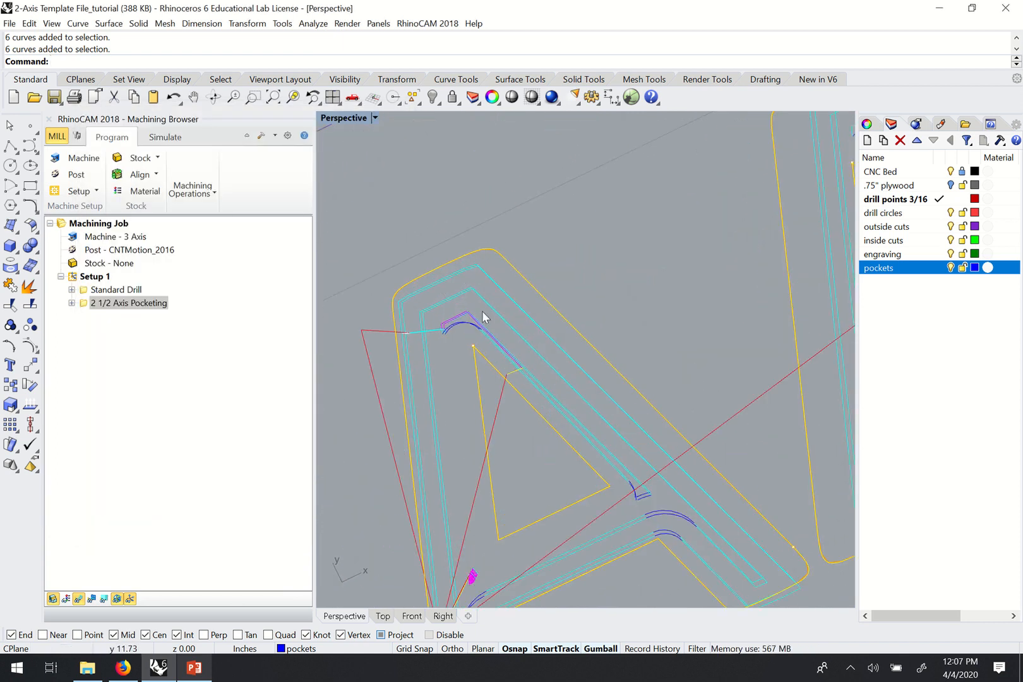
pyautogui.scroll(-5, 468, 312)
pyautogui.scroll(-2, 557, 333)
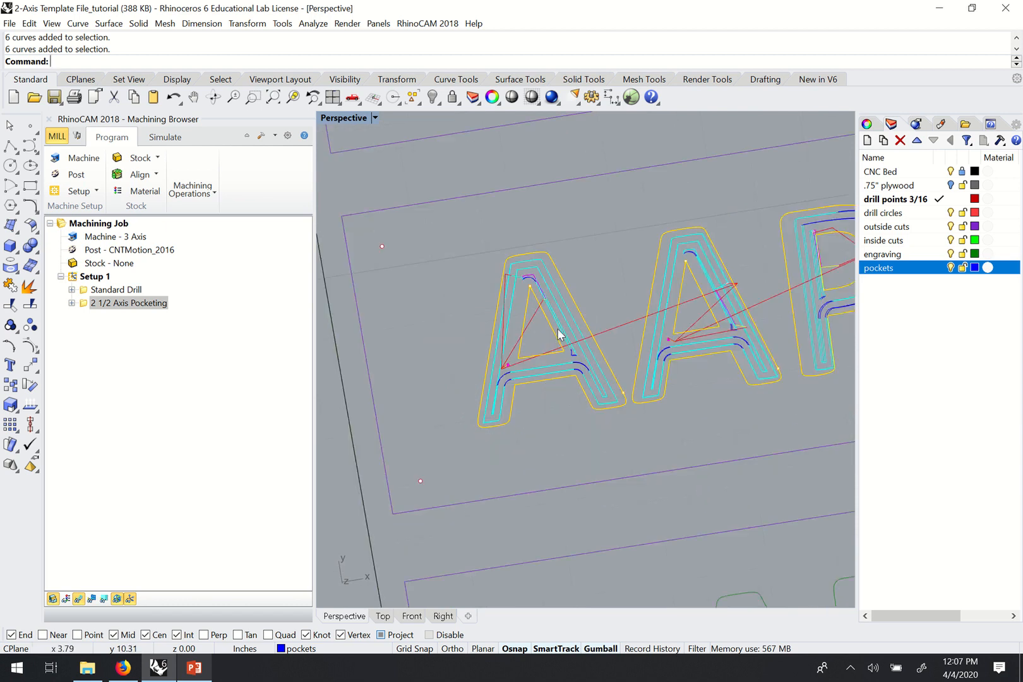
pyautogui.scroll(2, 557, 333)
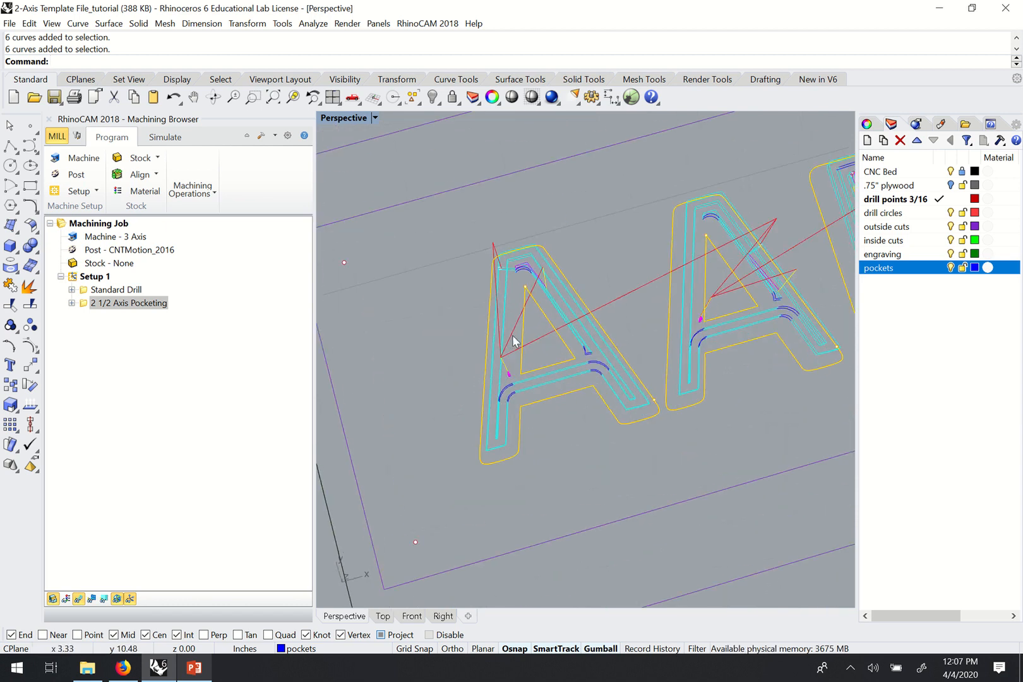
pyautogui.moveTo(522, 320); pyautogui.dragTo(649, 321, button='right')
pyautogui.scroll(-5, 536, 316)
pyautogui.scroll(4, 544, 302)
pyautogui.scroll(-4, 519, 349)
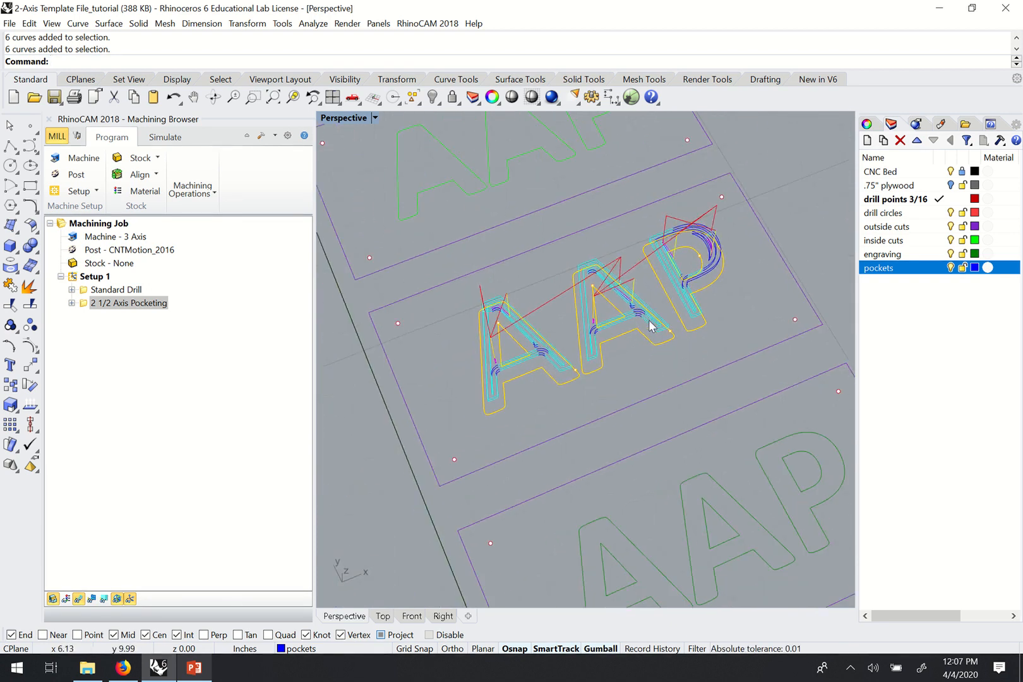
# Open and close the pocketing operation unchanged, and inspect the stacked cut levels and retract moves across the middle lettering
pyautogui.doubleClick(86, 306)
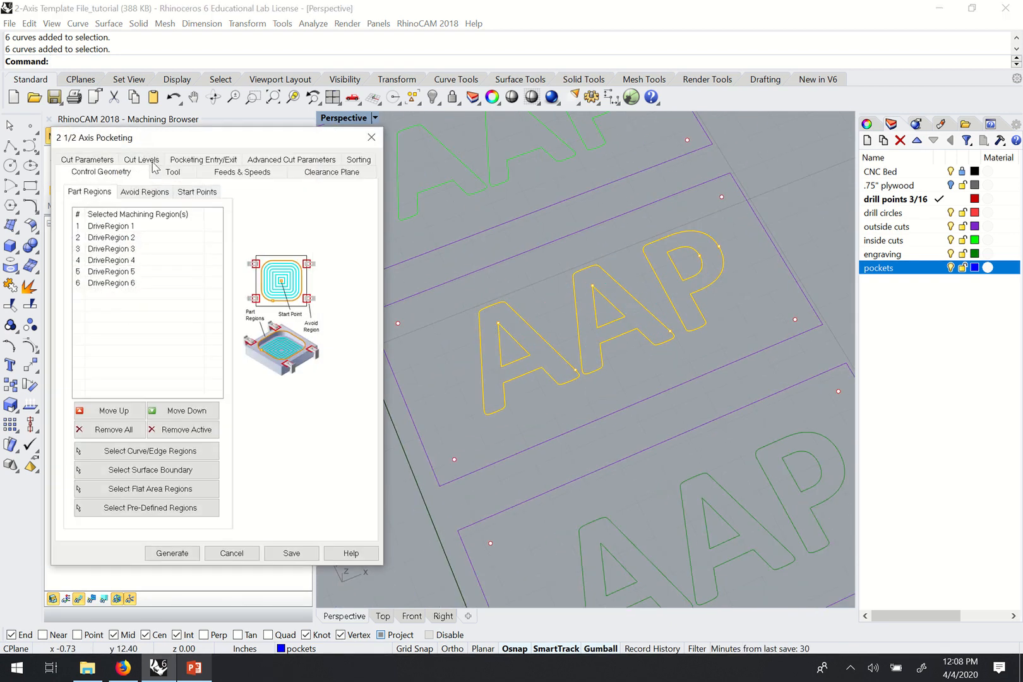
pyautogui.click(371, 137)
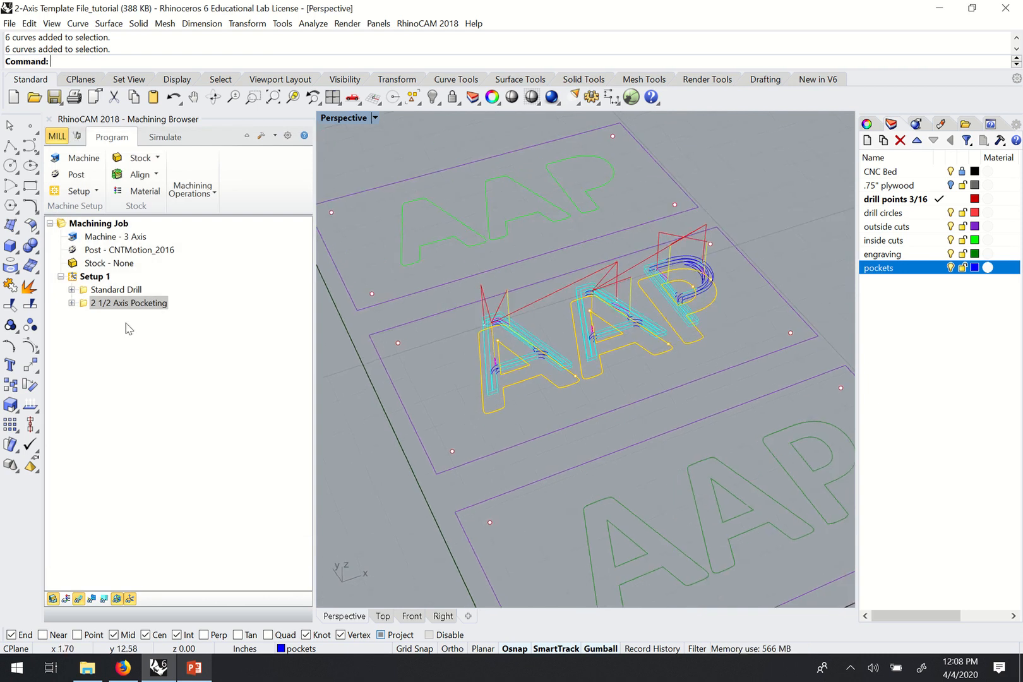
pyautogui.scroll(2, 449, 359)
pyautogui.scroll(2, 476, 370)
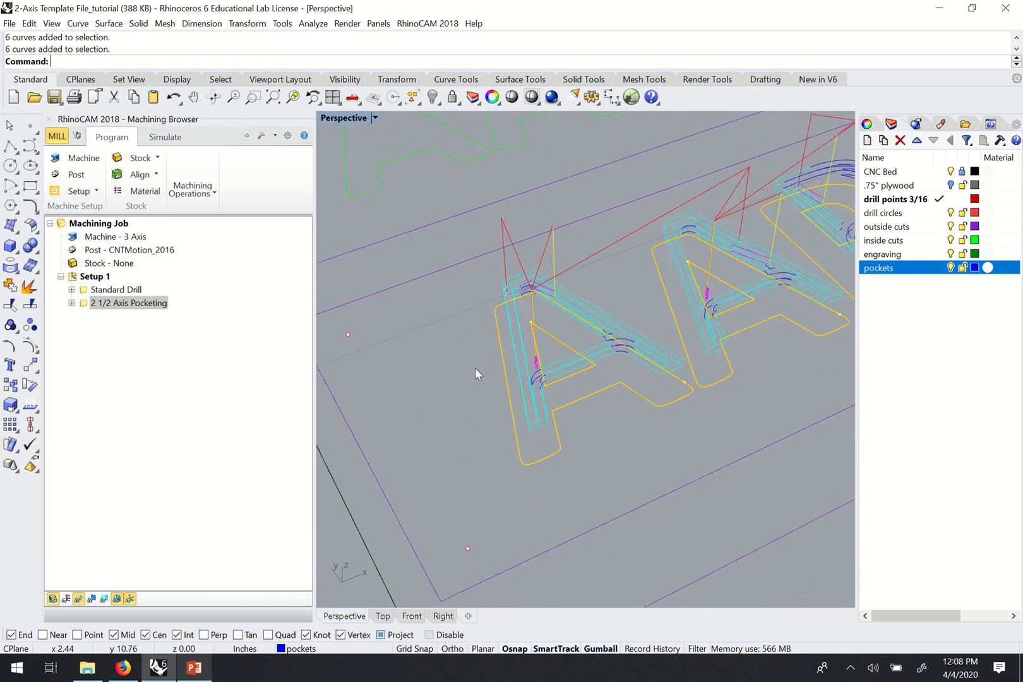
pyautogui.moveTo(476, 369); pyautogui.dragTo(479, 312, button='right')
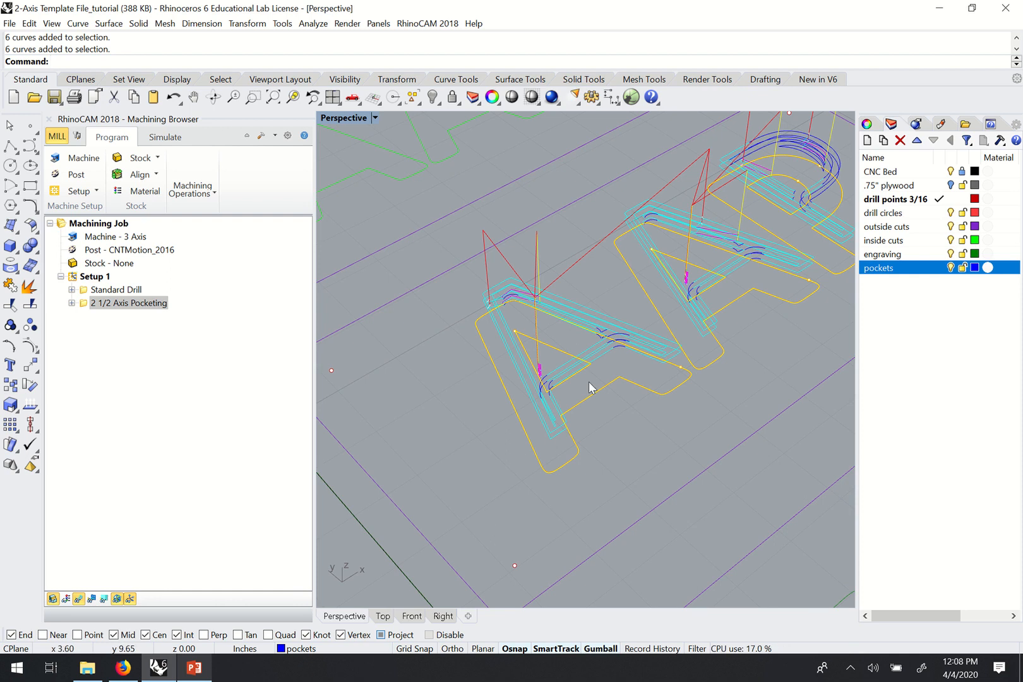
pyautogui.scroll(-8, 585, 339)
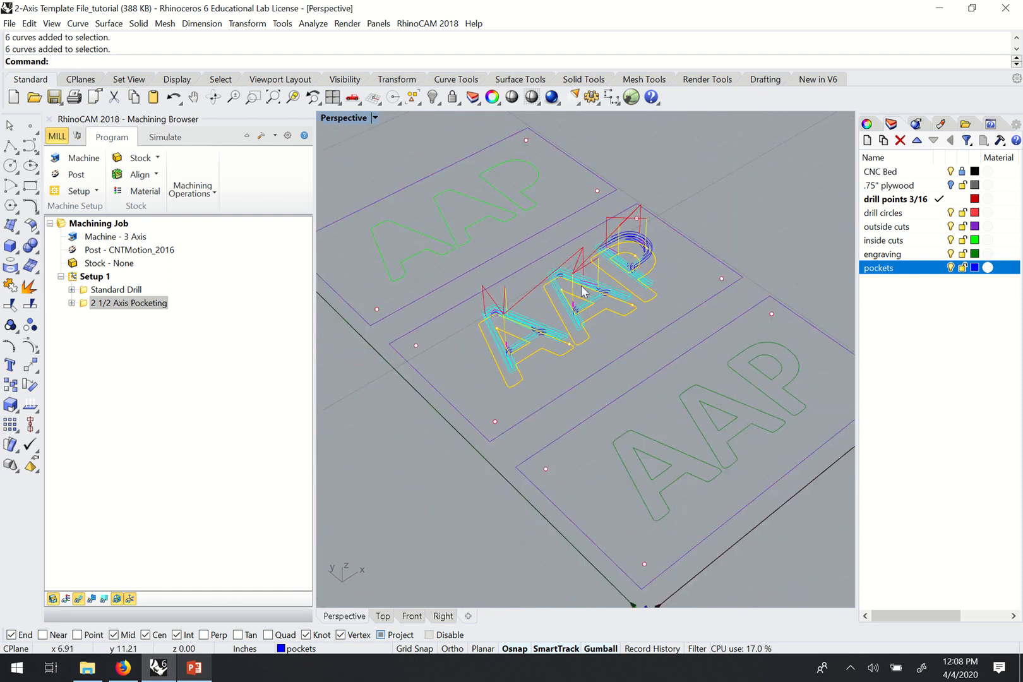
pyautogui.scroll(3, 548, 221)
pyautogui.moveTo(548, 220); pyautogui.dragTo(549, 290, button='right')
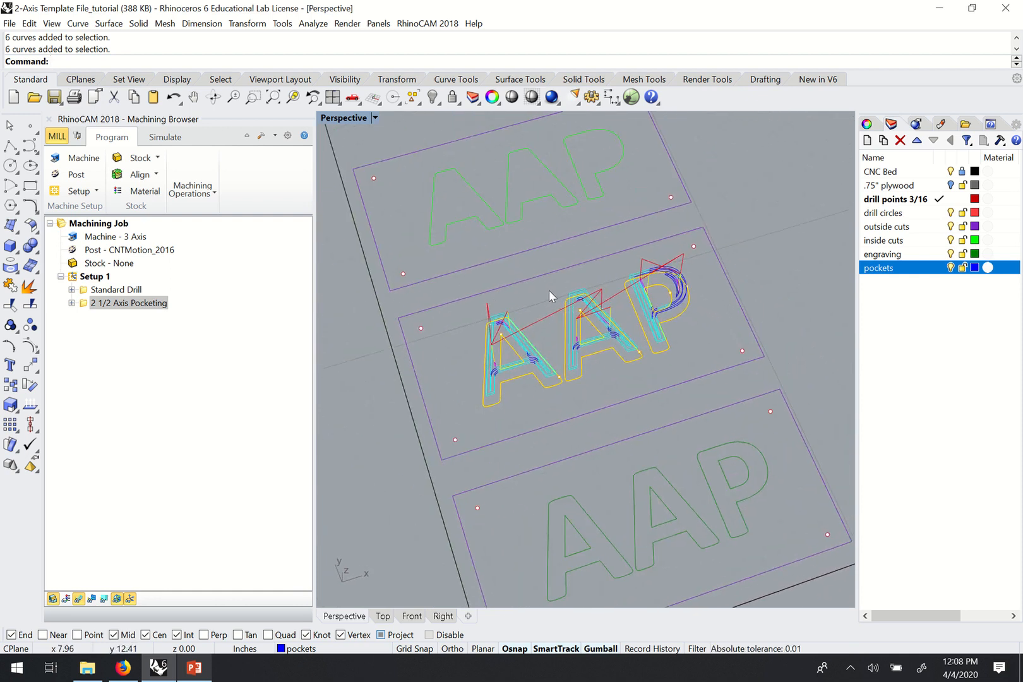